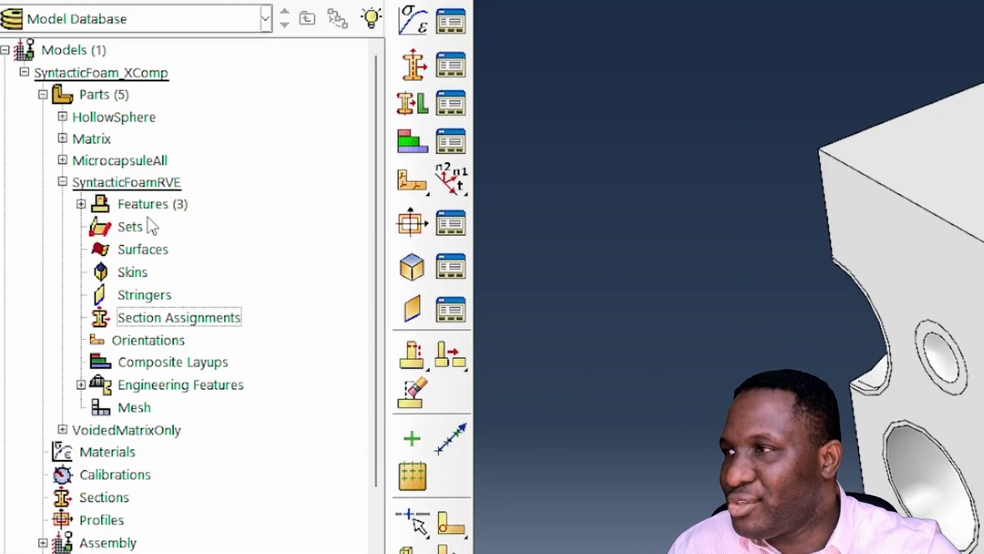
# Step: Create the Epoxy material with elastic Young's modulus 3.17e9 and Poisson's ratio 0.35
pyautogui.click(62, 182)
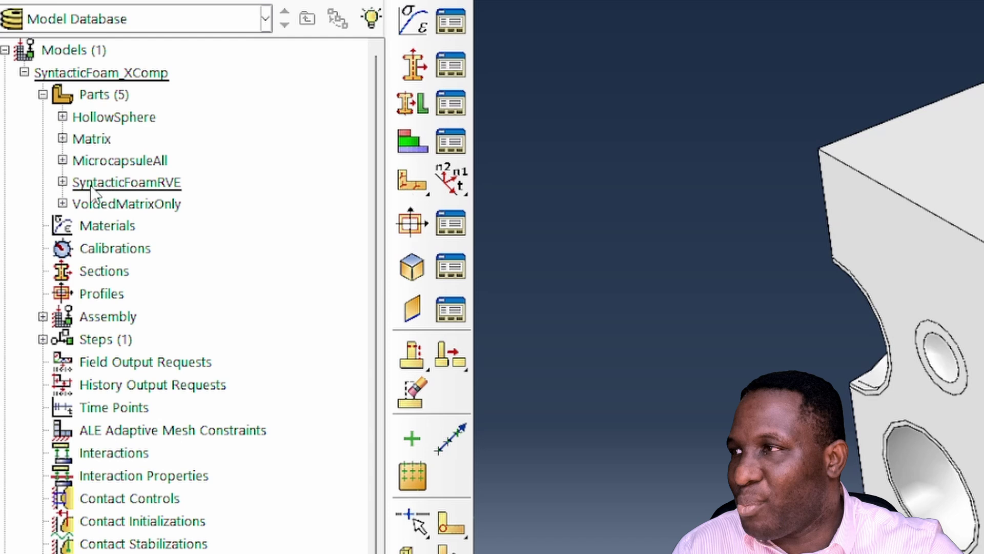
pyautogui.click(62, 182)
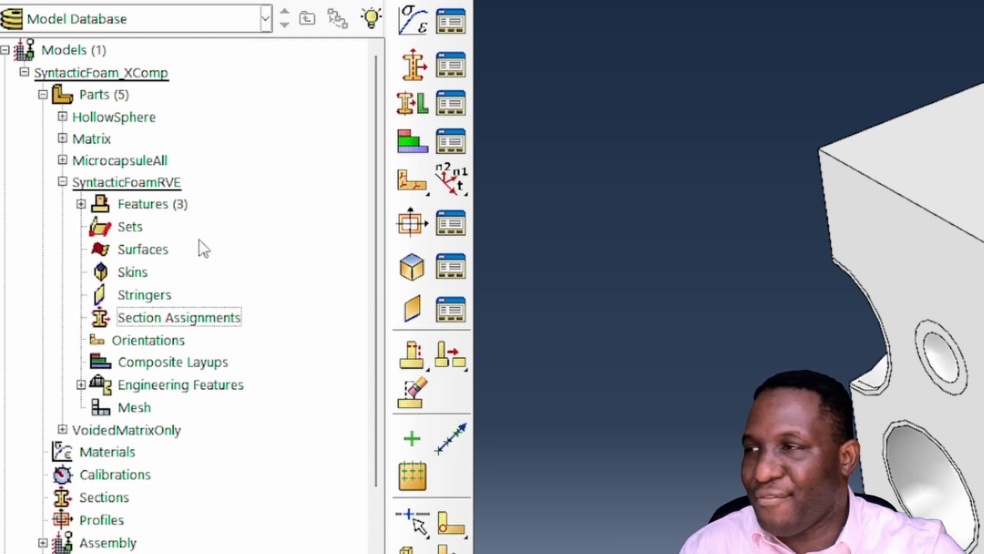
pyautogui.click(136, 184)
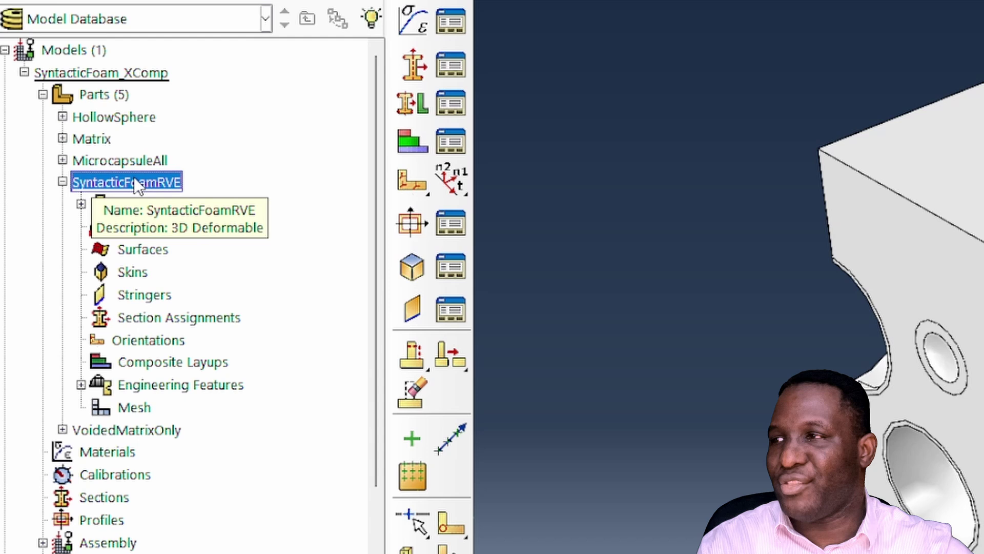
pyautogui.click(108, 455)
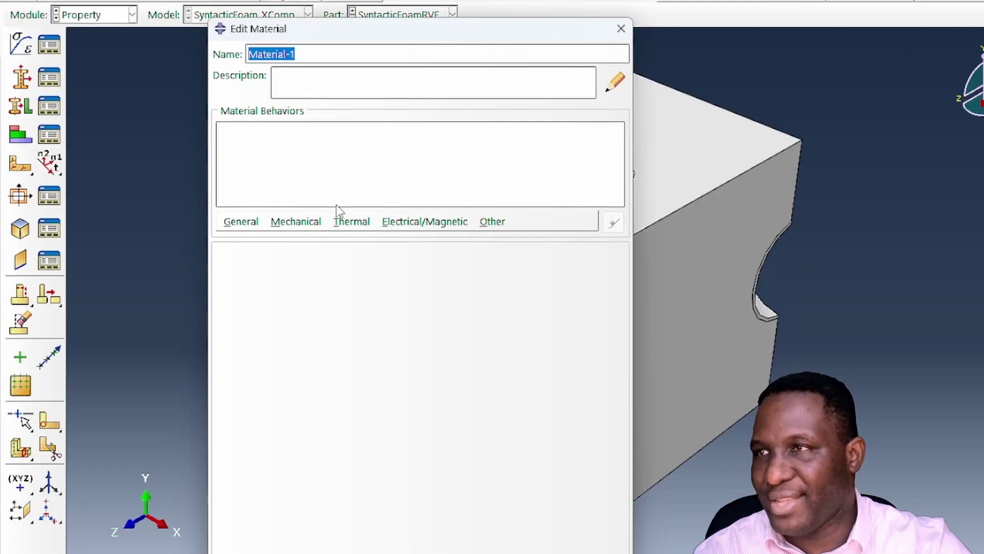
pyautogui.write('e')
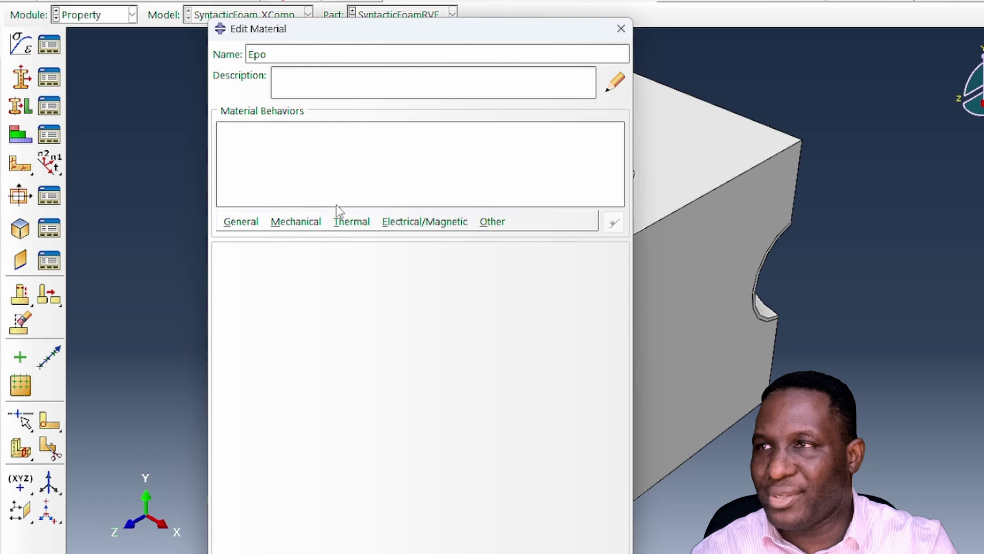
pyautogui.click(307, 223)
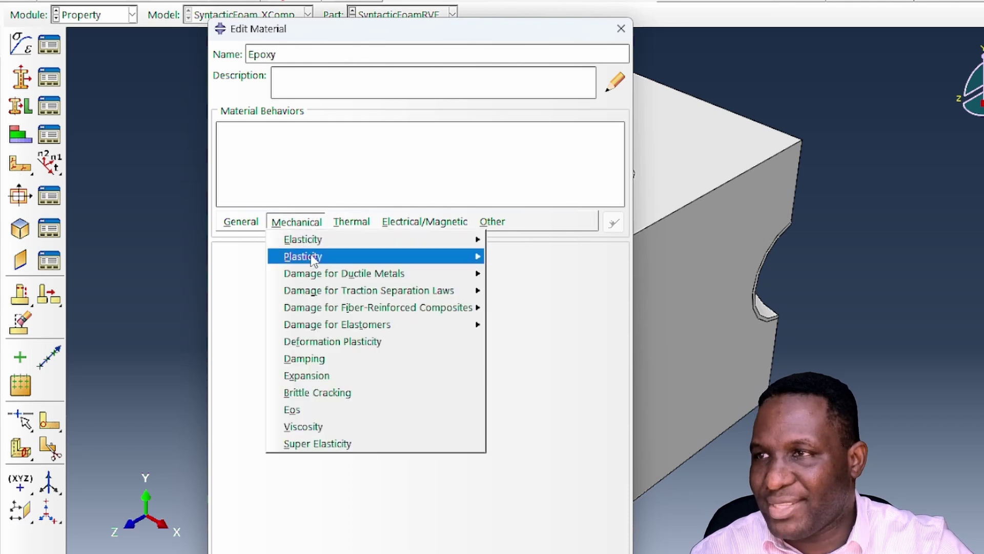
pyautogui.moveTo(414, 242)
pyautogui.click(527, 241)
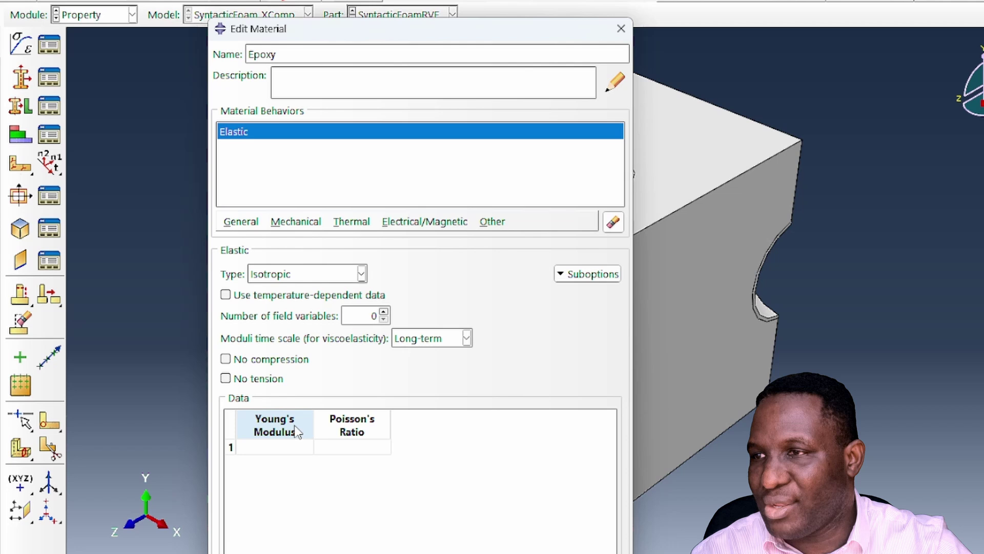
pyautogui.click(279, 446)
pyautogui.write('3.17e9')
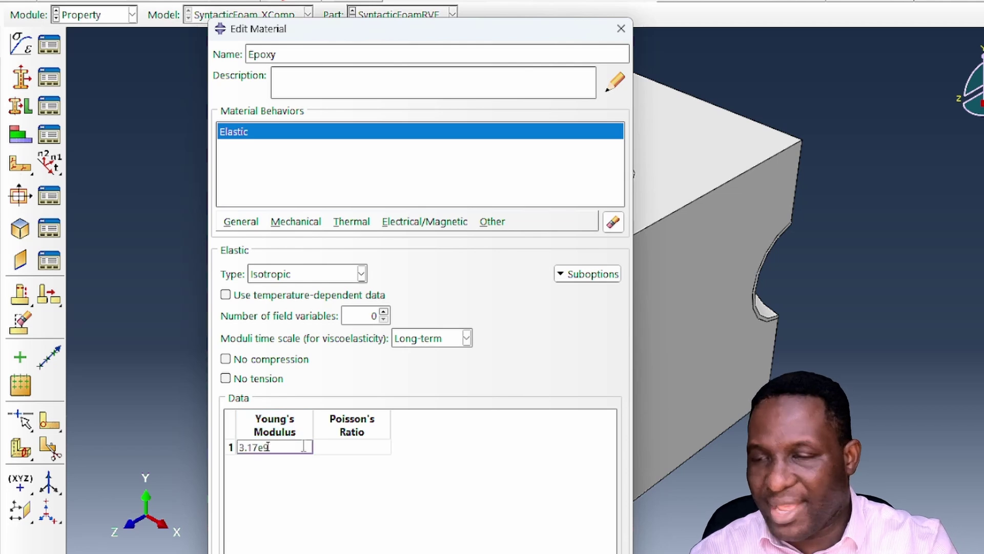
pyautogui.press('Tab')
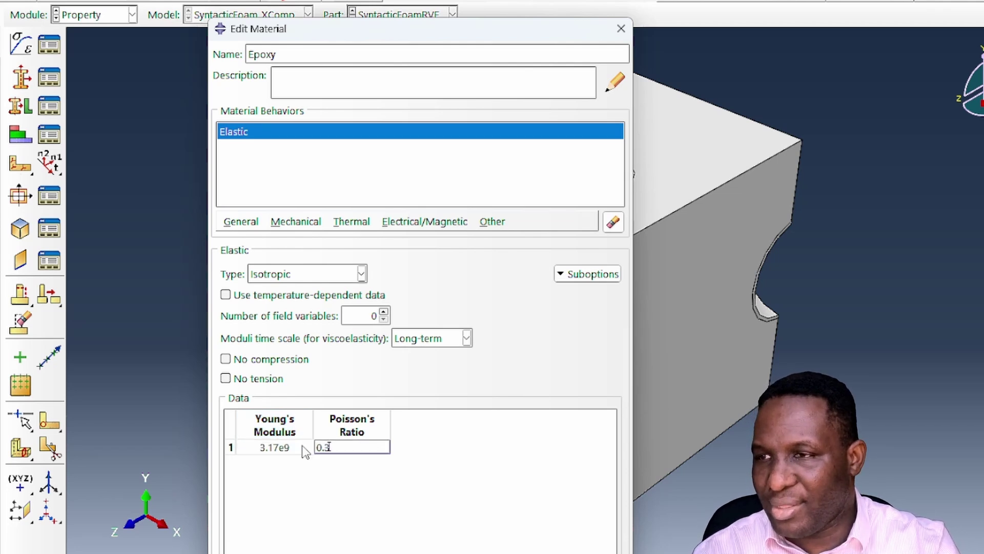
# Step: Add Epoxy plastic data: yield 95e6 at strain 0 and 75e6 at strain 0.1
pyautogui.click(296, 222)
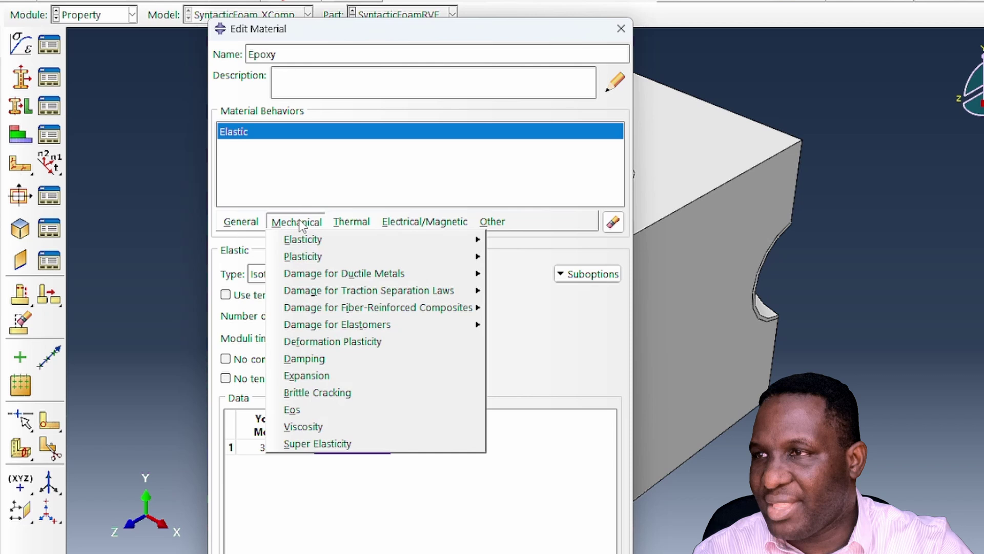
pyautogui.moveTo(420, 259)
pyautogui.click(519, 257)
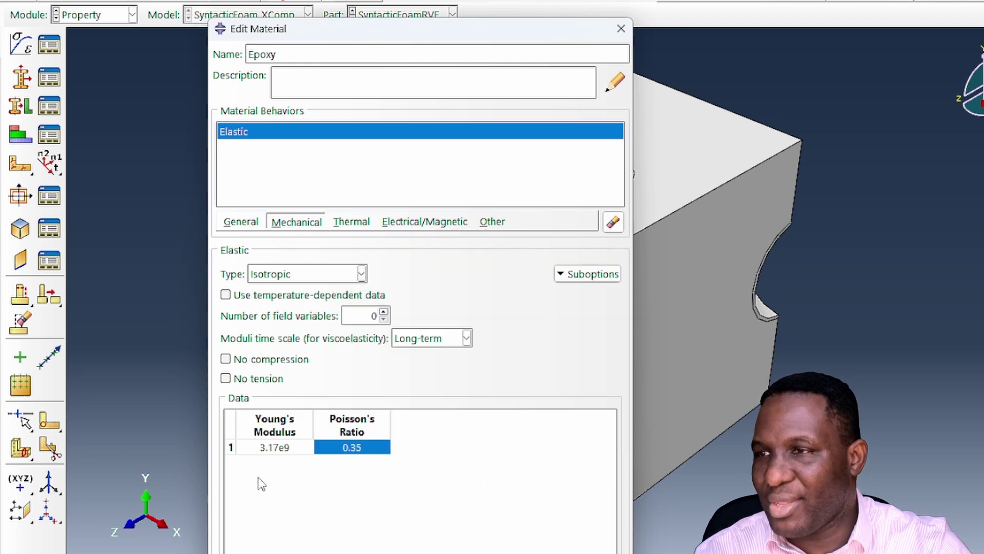
pyautogui.click(275, 428)
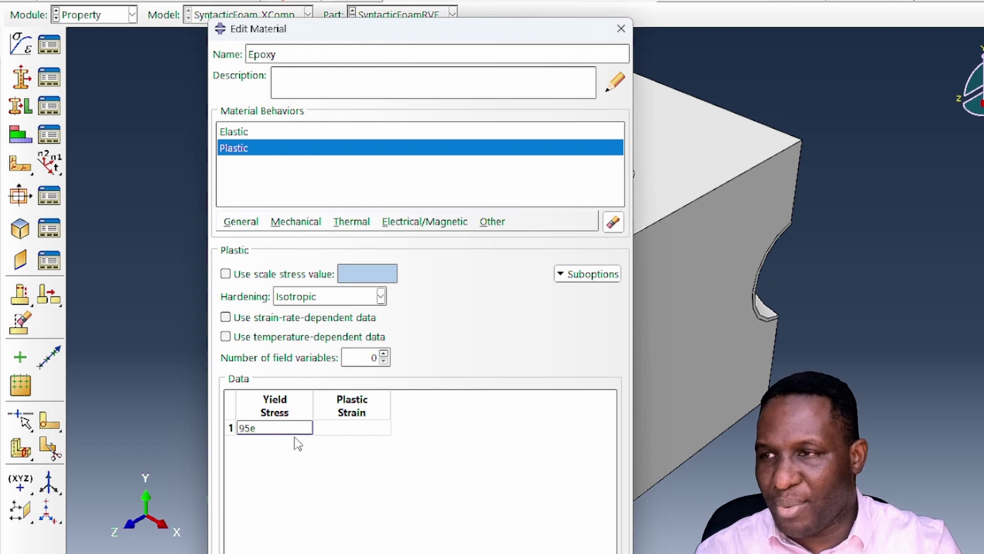
pyautogui.press('Tab')
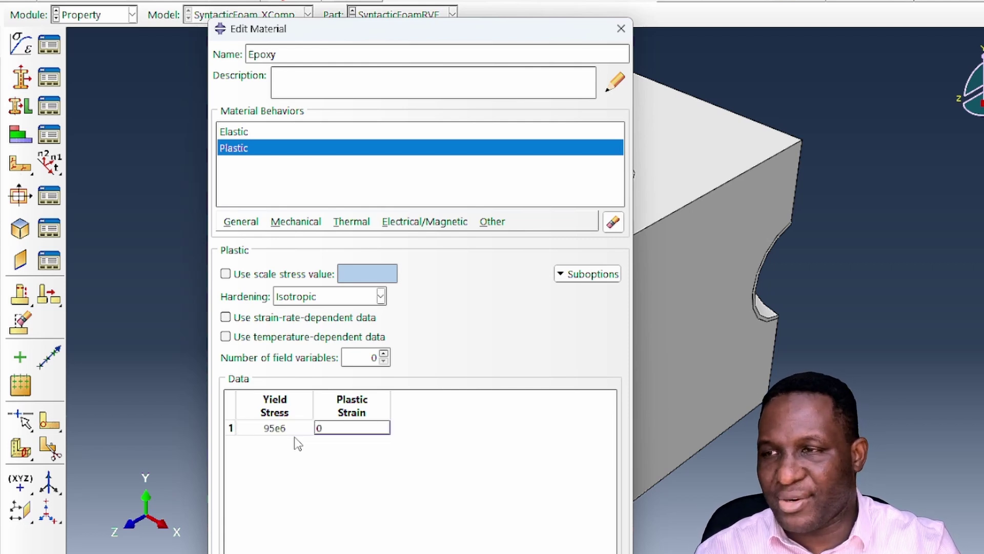
pyautogui.press('Tab')
pyautogui.write('75e6')
pyautogui.press('Tab')
pyautogui.write('0')
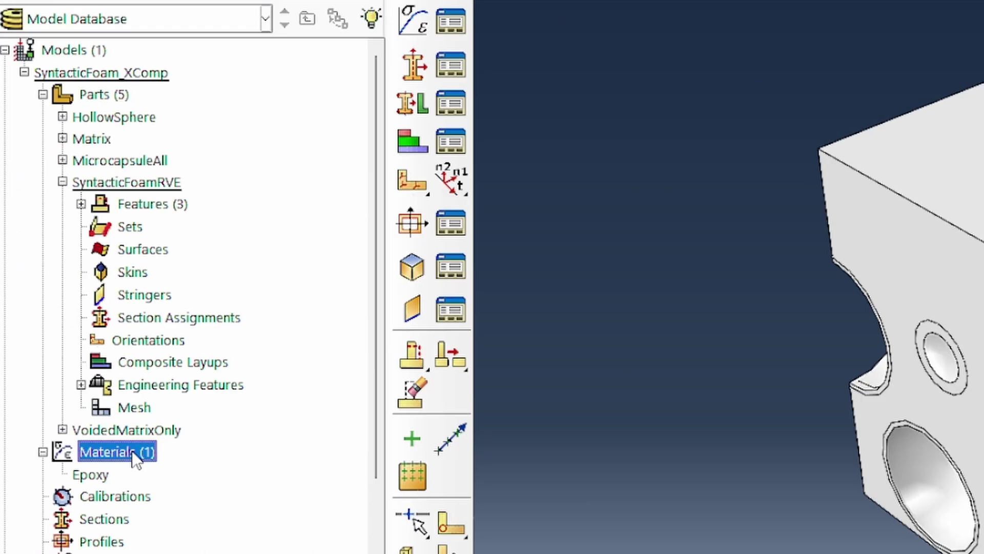
# Step: Name a new material microspheres and give it elastic modulus 70e9 and Poisson's ratio 0.20
pyautogui.doubleClick(131, 450)
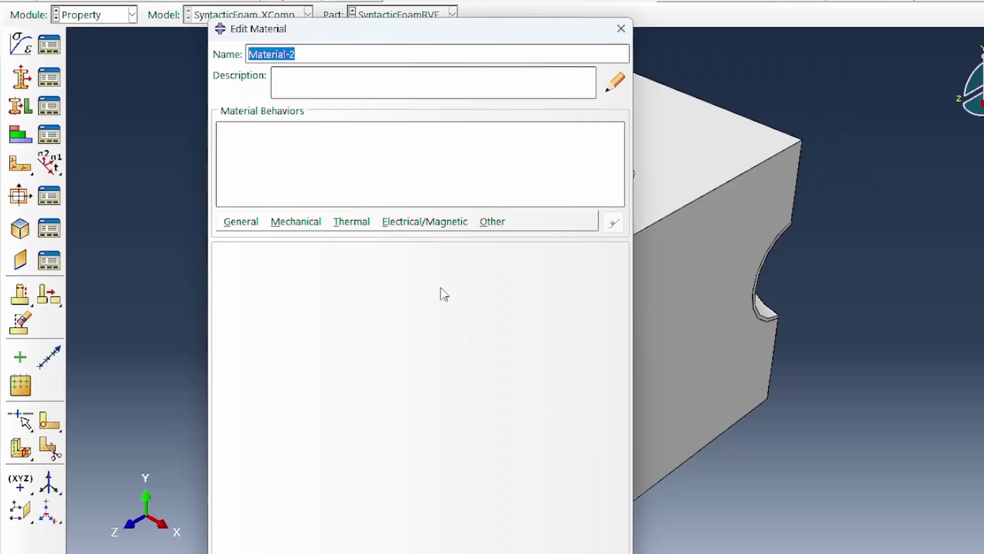
pyautogui.write('microspheres')
pyautogui.click(782, 256)
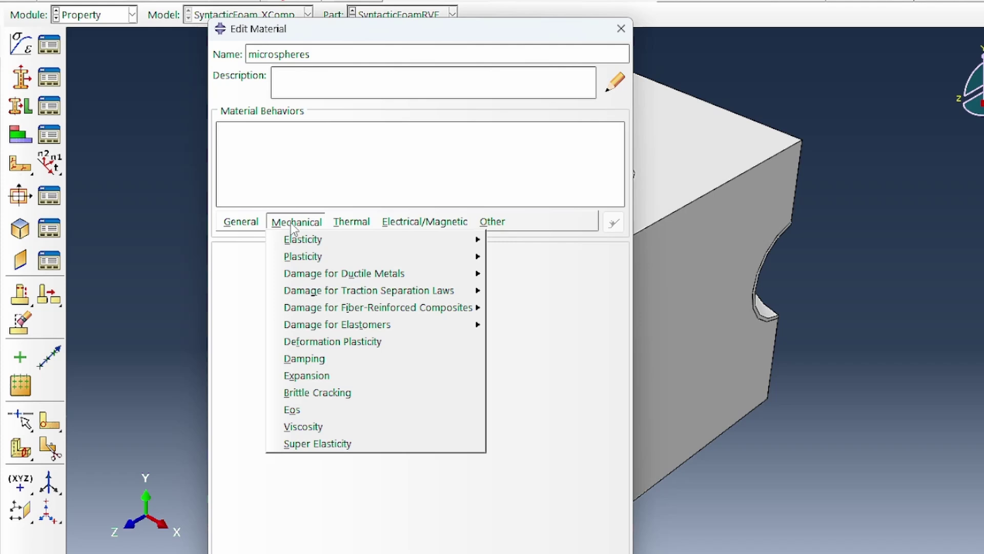
pyautogui.moveTo(831, 279)
pyautogui.click(518, 241)
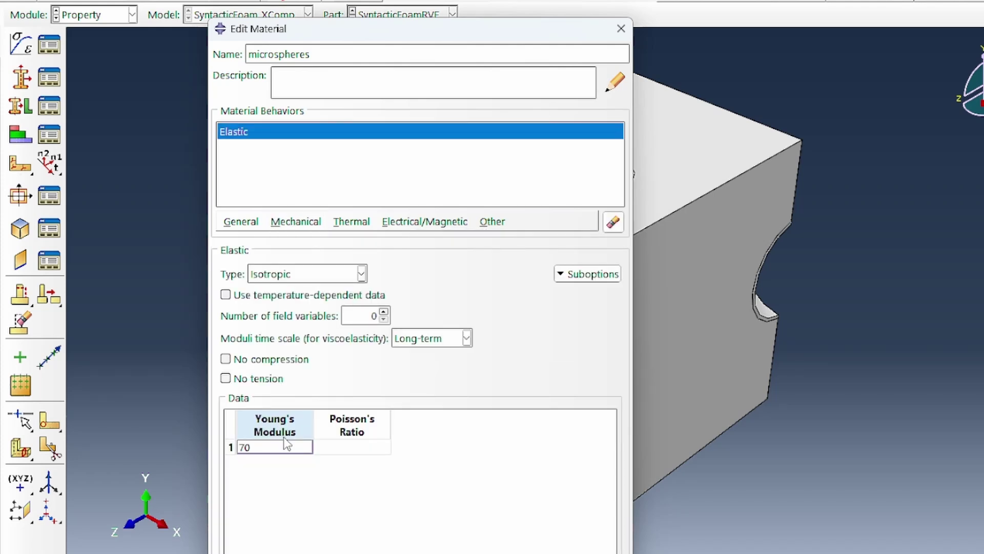
pyautogui.press('Tab')
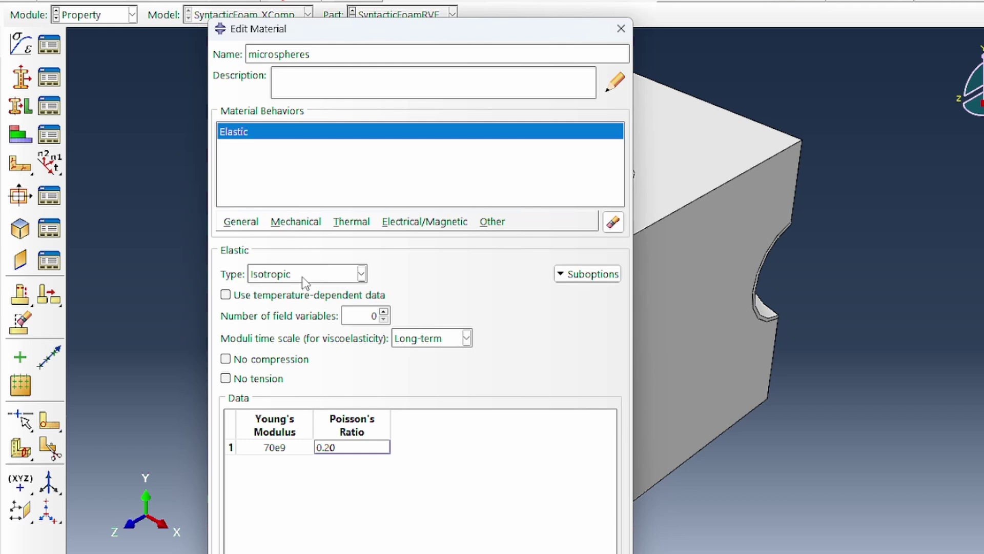
# Step: Add microspheres plastic yield stress 965e6 at 0.0 plastic strain and save the material
pyautogui.click(294, 223)
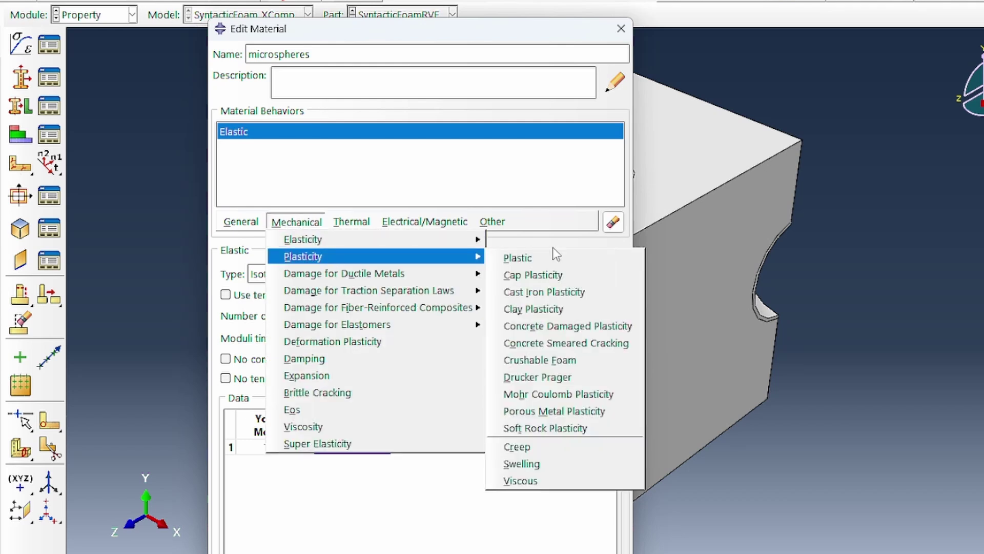
pyautogui.click(323, 451)
pyautogui.click(286, 428)
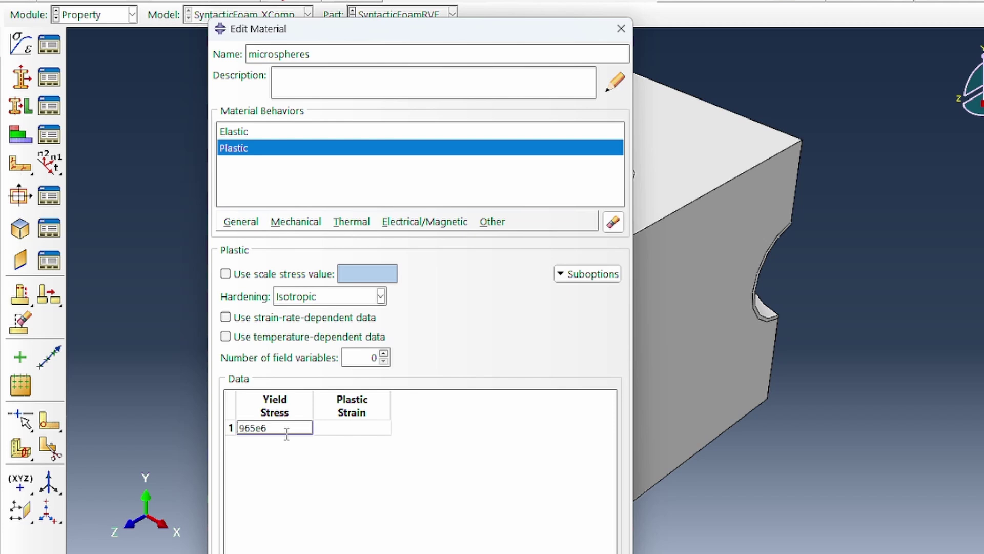
pyautogui.press('Tab')
pyautogui.write('0.0')
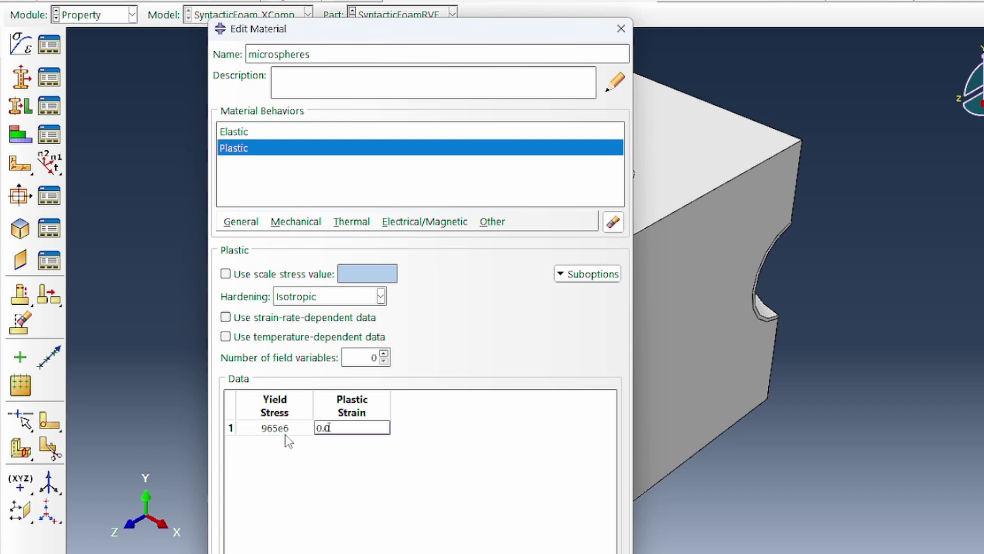
pyautogui.press('Return')
pyautogui.press('Return')
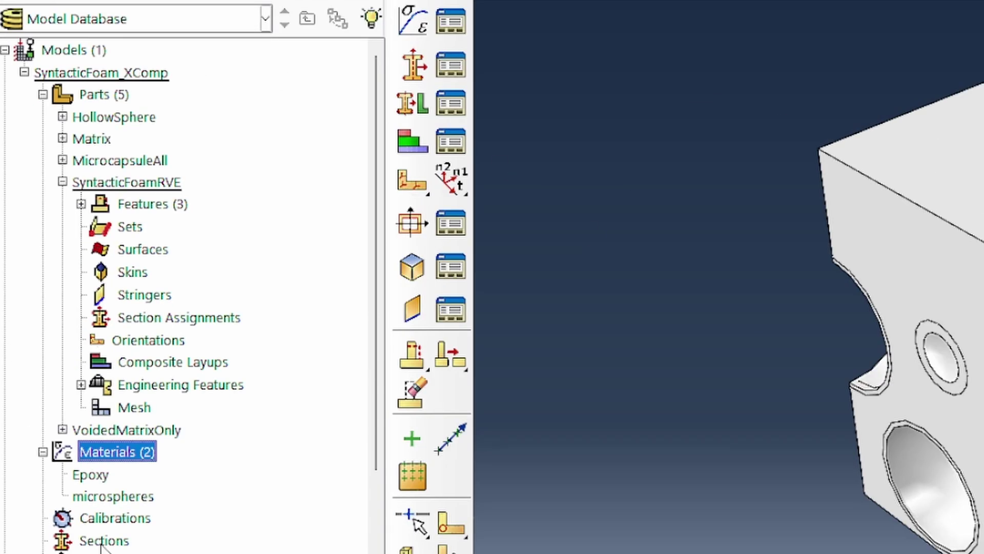
# Step: Create a solid homogeneous section epoxySection using the Epoxy material
pyautogui.doubleClick(104, 540)
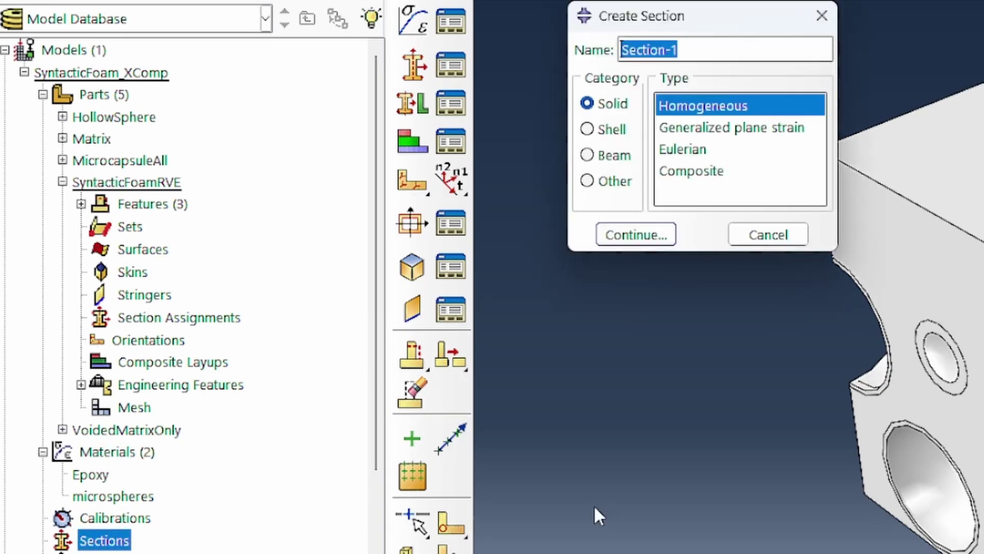
pyautogui.write('epoxySection')
pyautogui.press('Return')
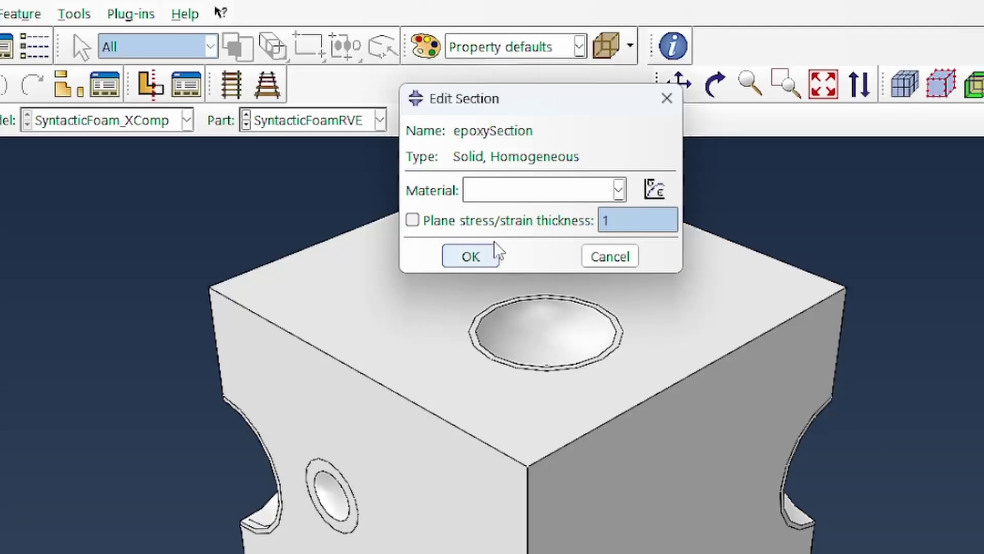
pyautogui.click(533, 191)
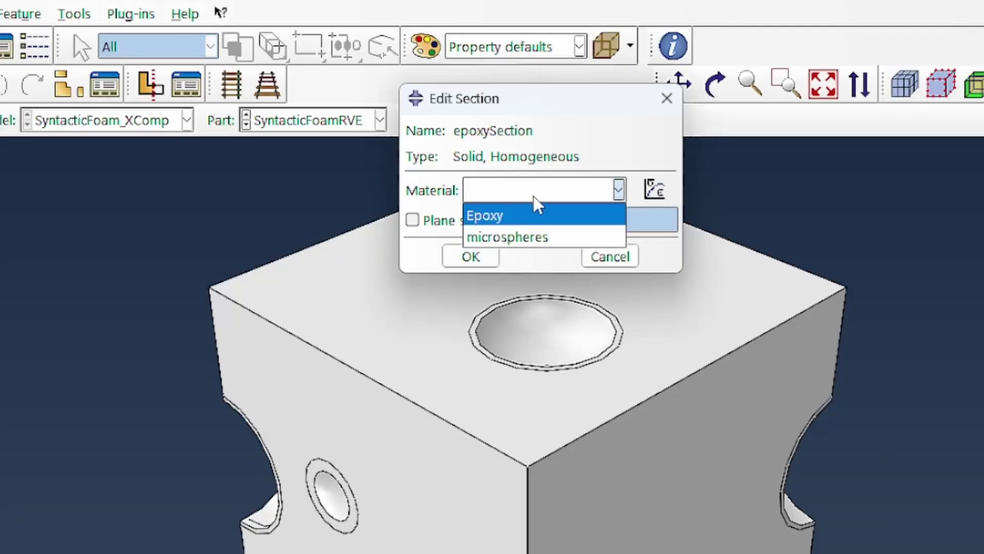
pyautogui.click(517, 237)
pyautogui.click(533, 192)
pyautogui.click(513, 215)
pyautogui.click(471, 256)
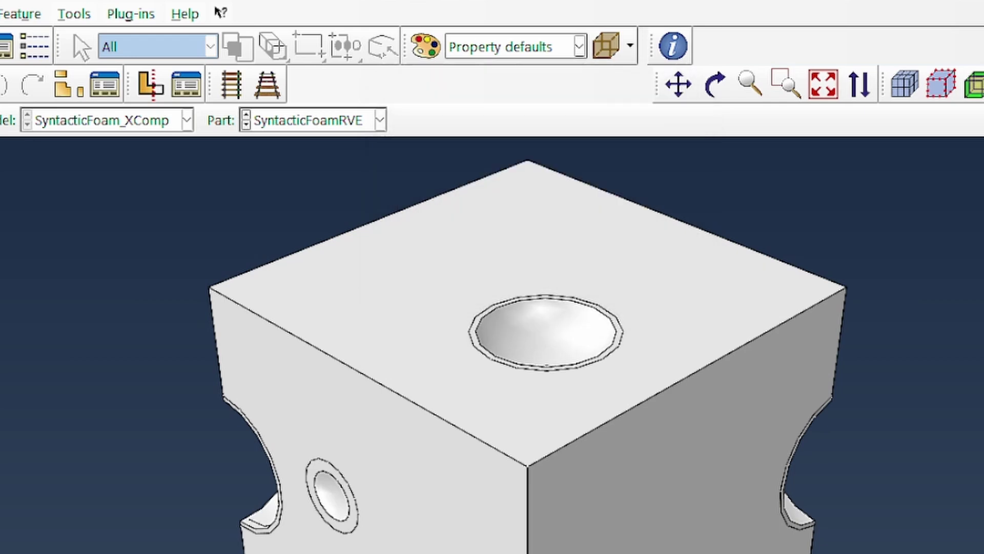
# Step: Create a second section microsphereSection using the microspheres material
pyautogui.doubleClick(127, 541)
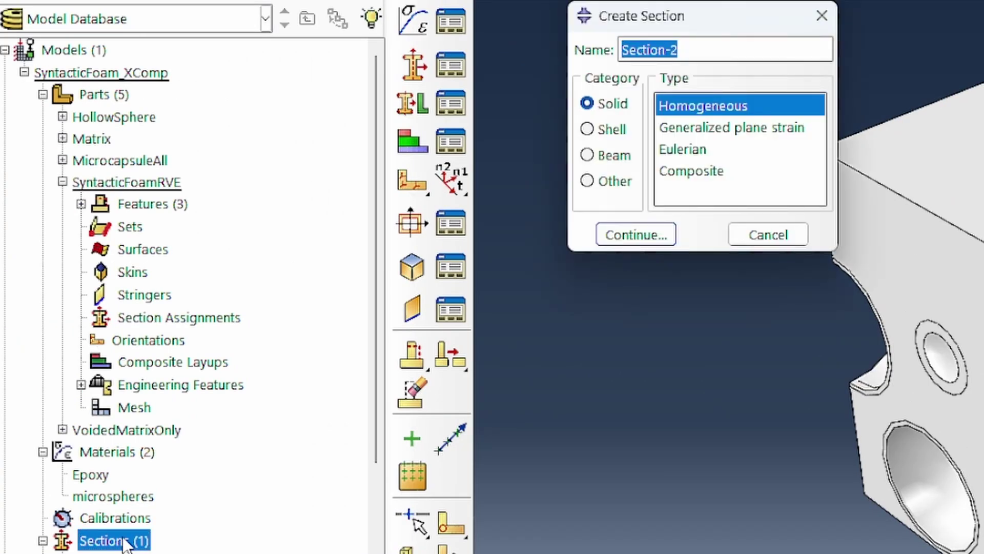
pyautogui.write('microsphereSection')
pyautogui.press('Return')
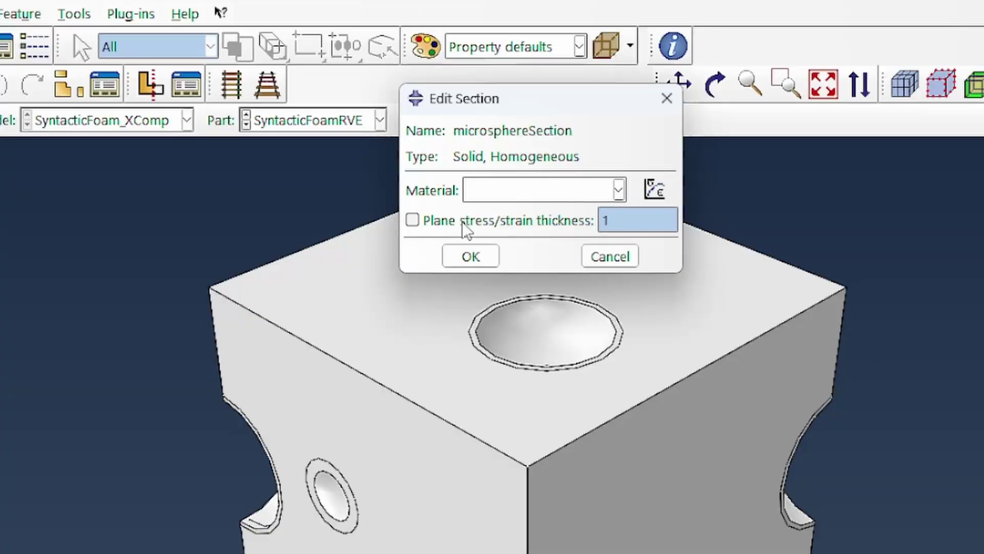
pyautogui.click(483, 191)
pyautogui.click(475, 235)
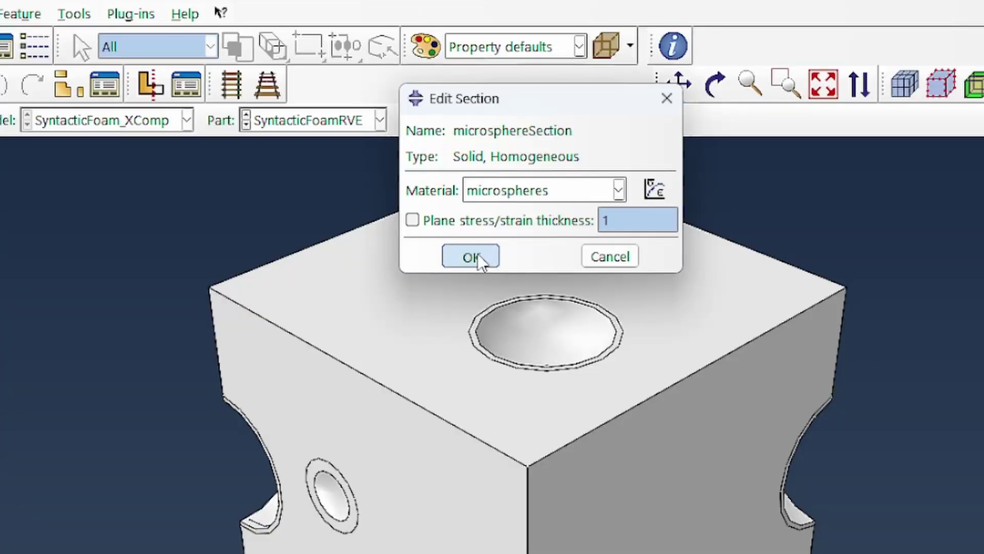
pyautogui.click(471, 256)
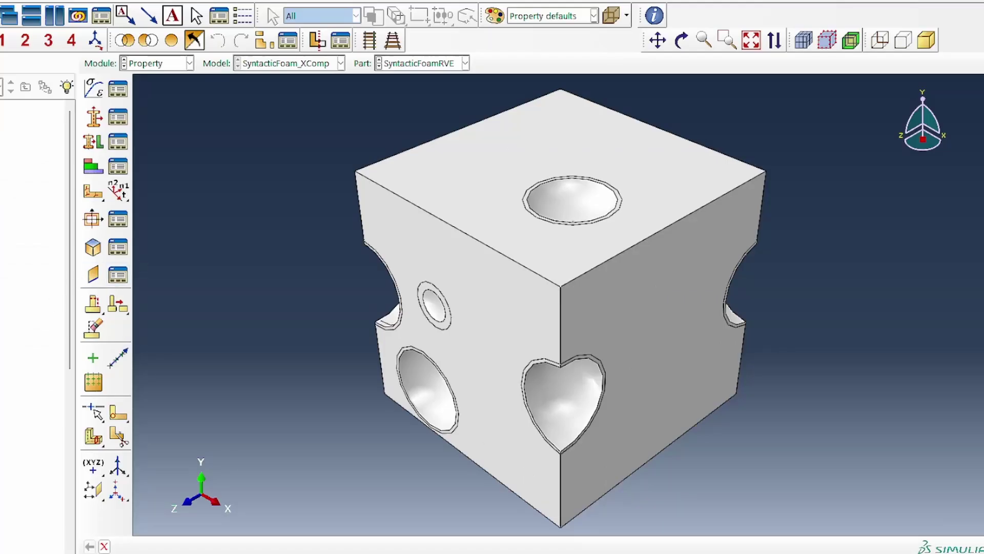
# Step: Hide the matrix cube cell so only the microspheres are displayed
pyautogui.click(145, 44)
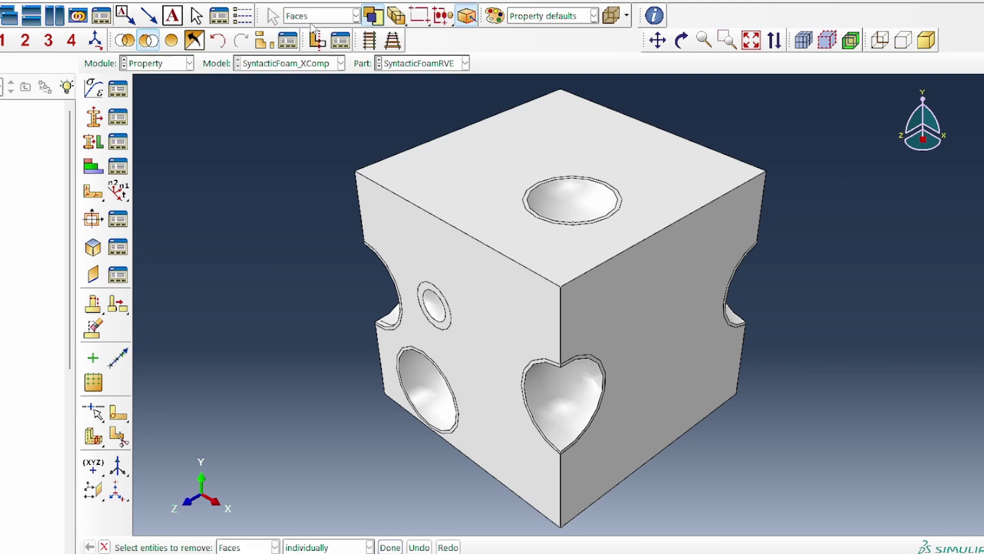
pyautogui.click(260, 549)
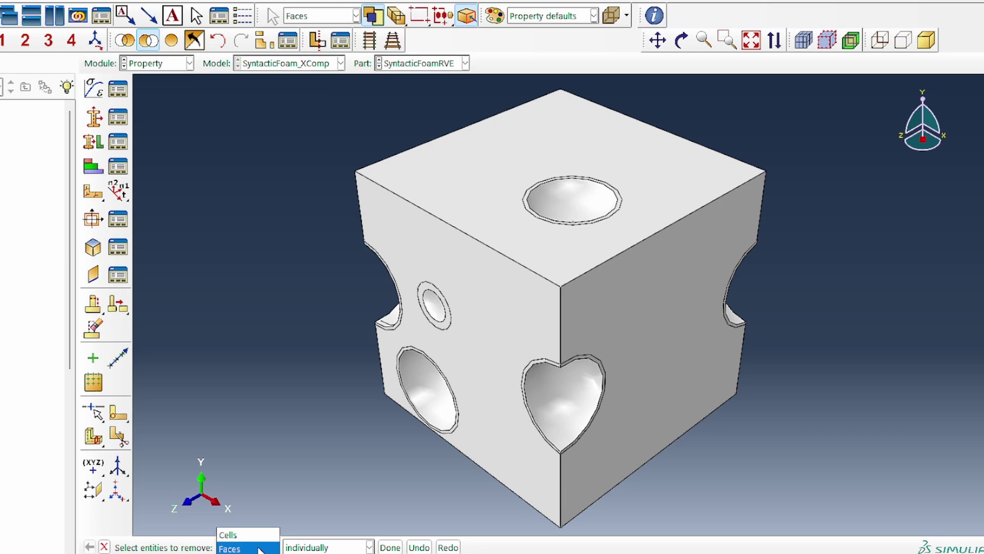
pyautogui.click(257, 535)
pyautogui.click(510, 467)
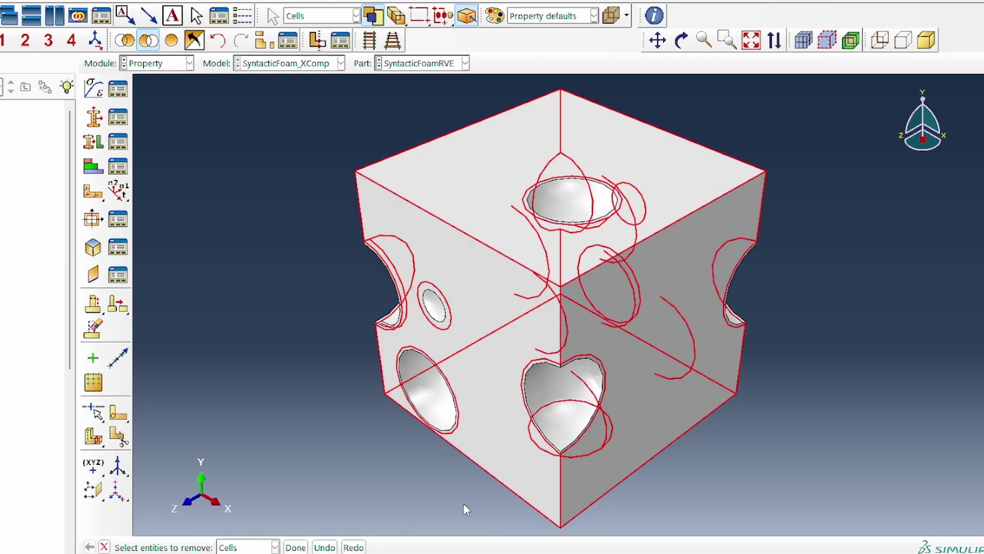
pyautogui.click(296, 547)
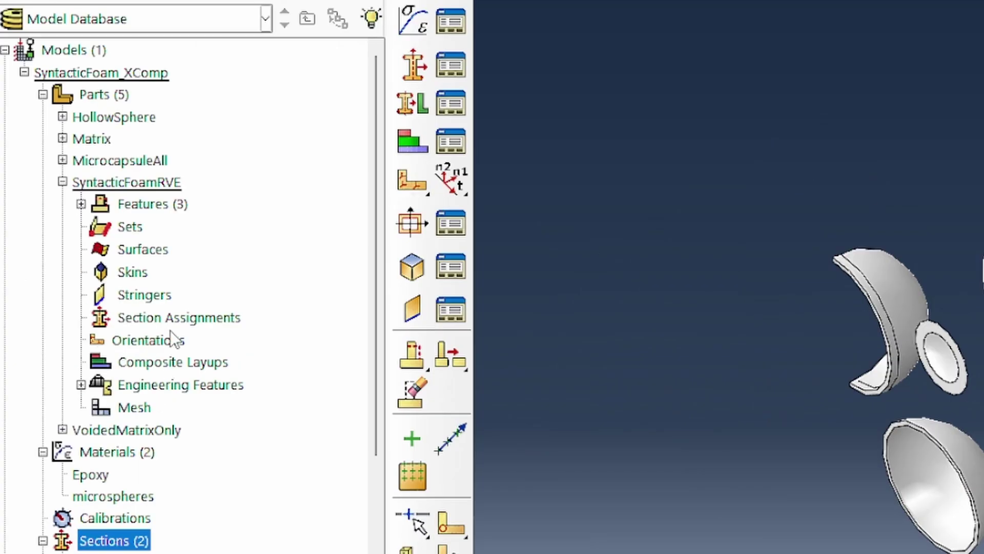
# Step: Assign microsphereSection to all the microsphere regions, then show the matrix cube again
pyautogui.click(180, 319)
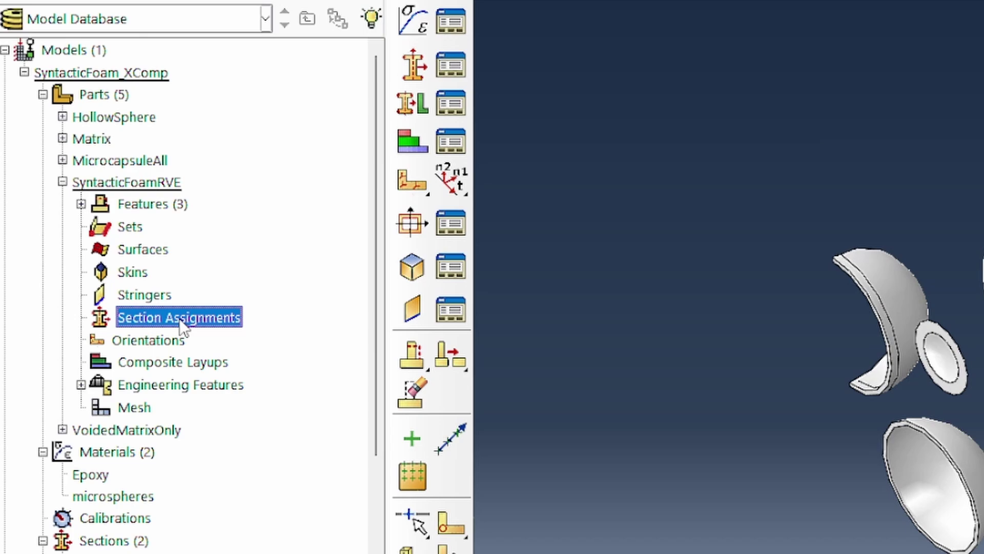
pyautogui.doubleClick(181, 320)
pyautogui.moveTo(272, 127); pyautogui.dragTo(923, 503)
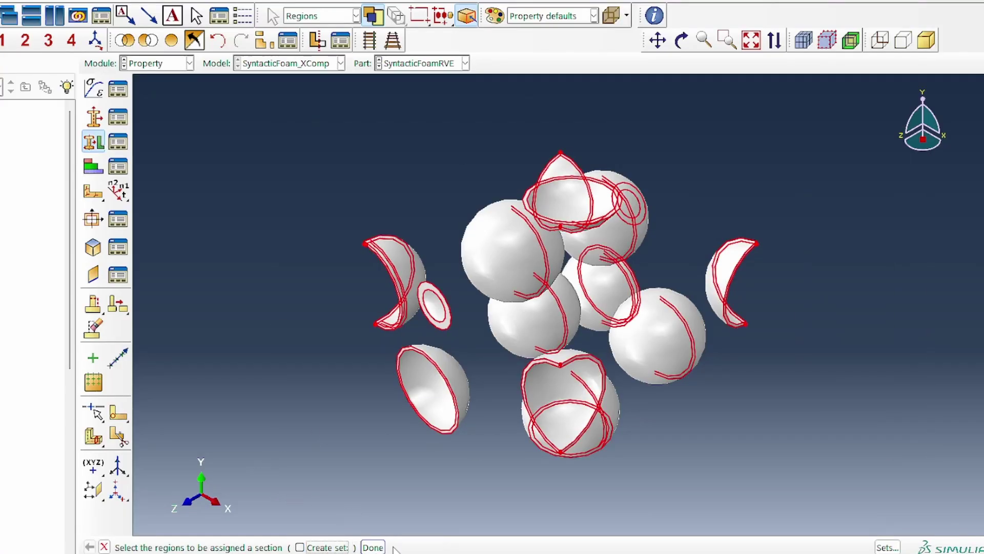
pyautogui.click(323, 548)
pyautogui.click(427, 547)
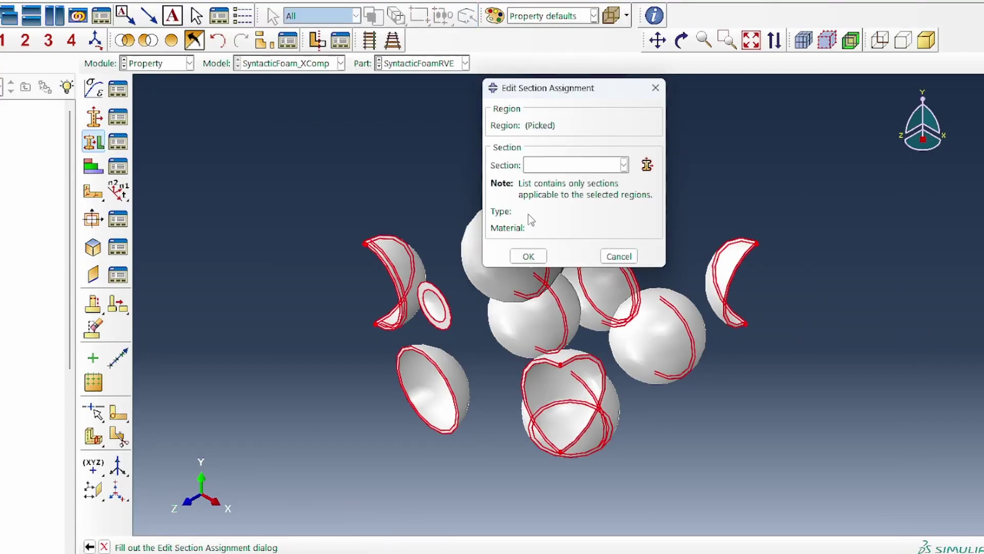
pyautogui.click(565, 165)
pyautogui.click(564, 196)
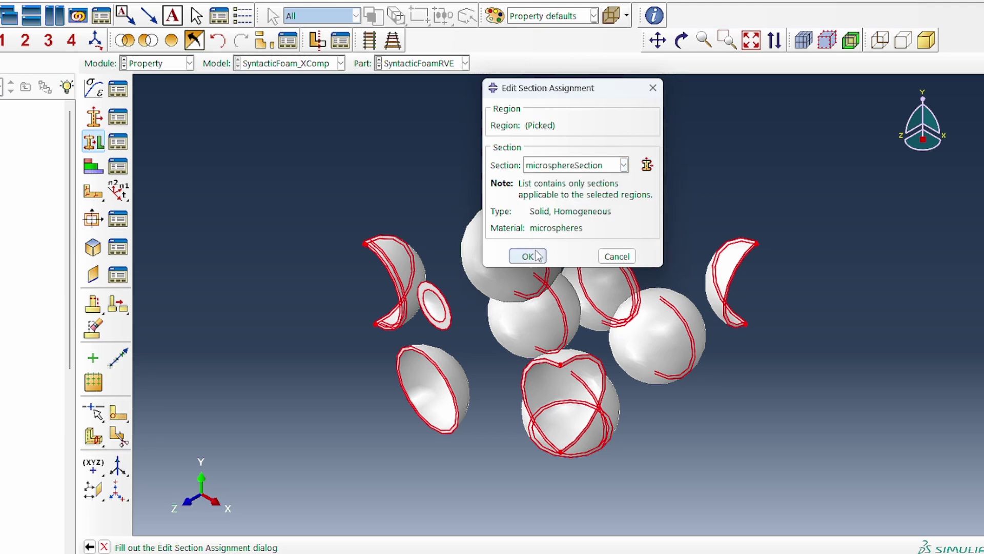
pyautogui.click(529, 256)
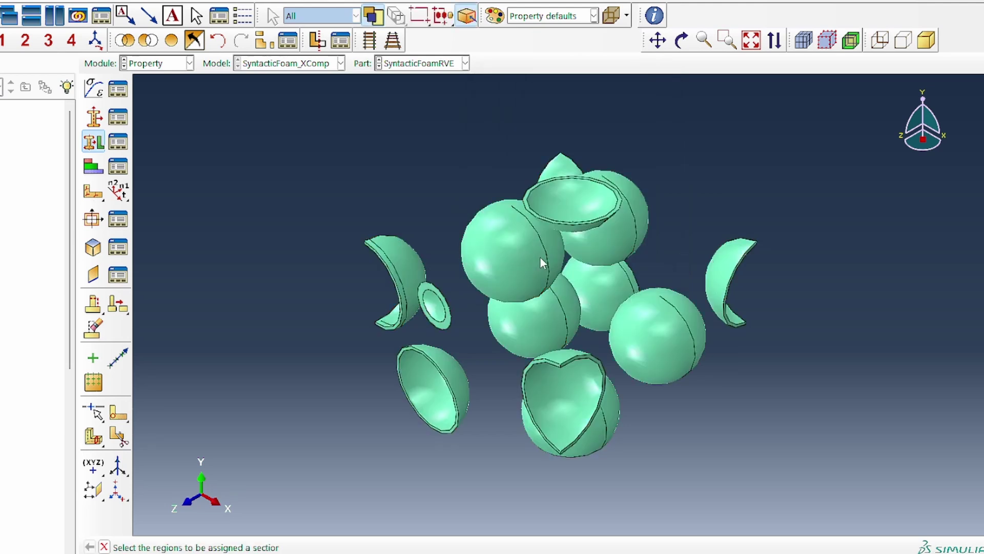
pyautogui.click(194, 41)
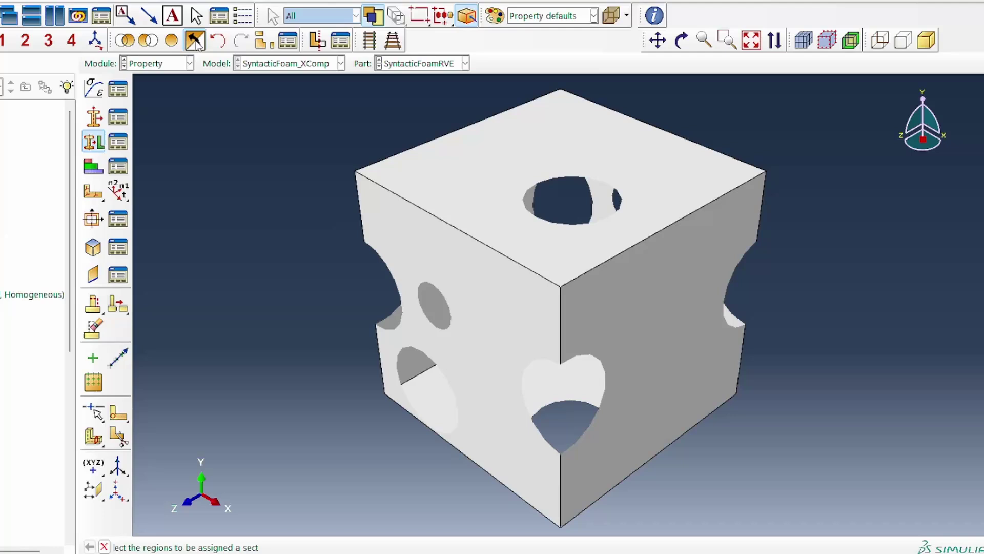
# Step: Assign epoxySection to the matrix cube region and show all cells again
pyautogui.moveTo(259, 83); pyautogui.dragTo(913, 535)
pyautogui.click(374, 547)
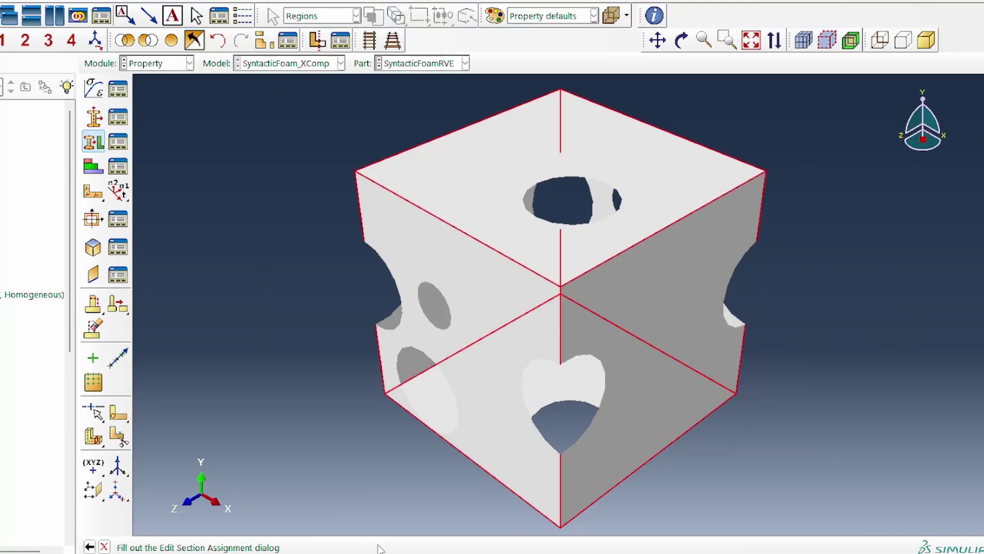
pyautogui.click(550, 167)
pyautogui.click(551, 181)
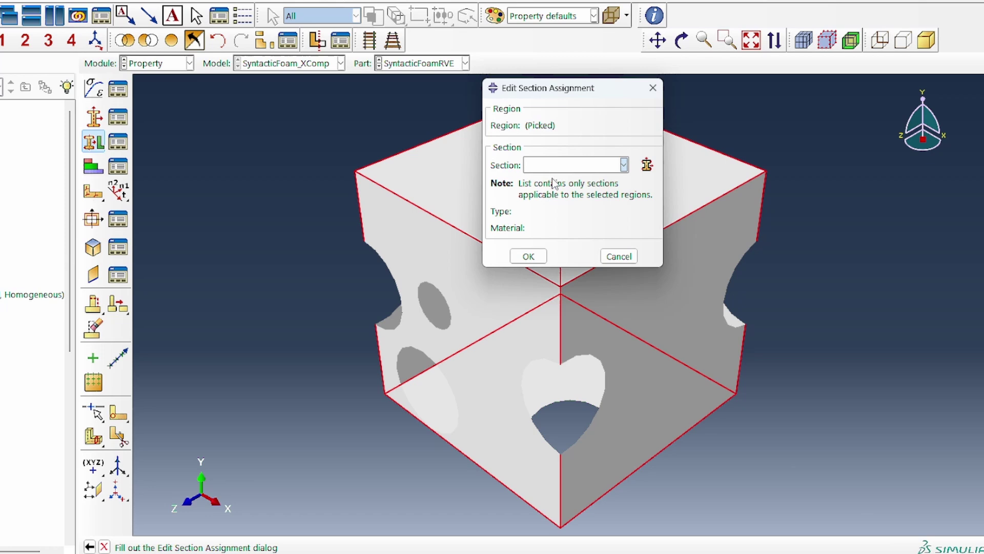
pyautogui.click(528, 257)
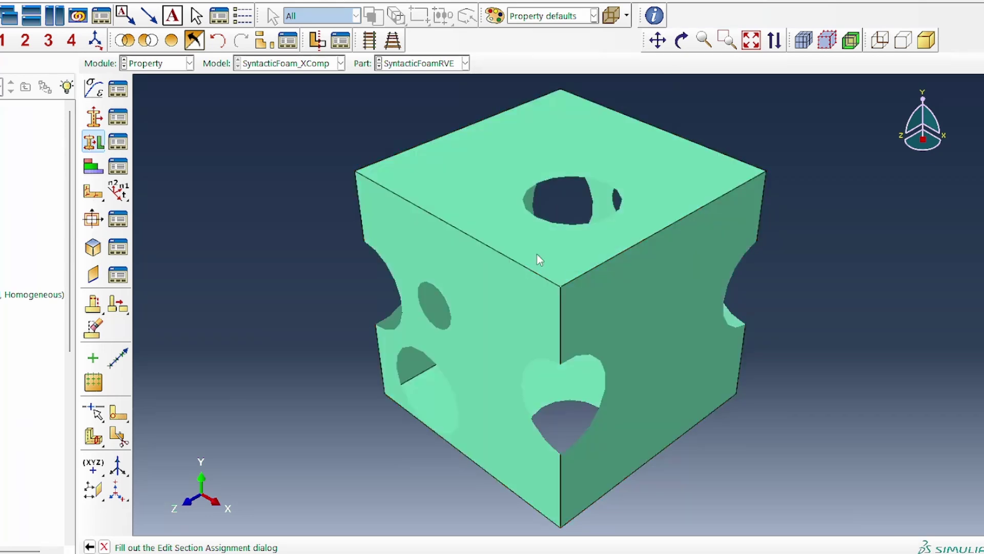
pyautogui.click(168, 45)
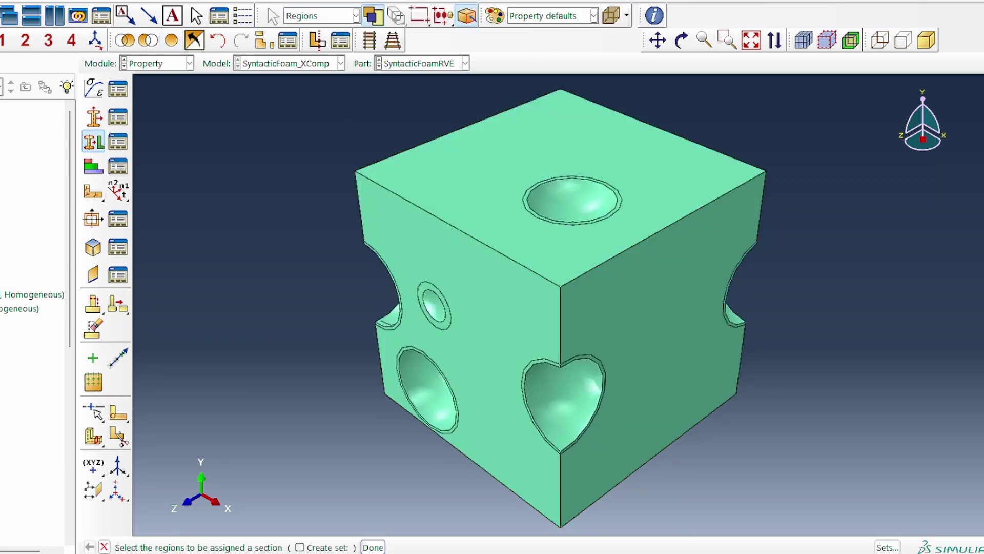
# Step: Colour the model by material and bring up the Mesh module's global seed settings
pyautogui.click(545, 16)
pyautogui.click(544, 76)
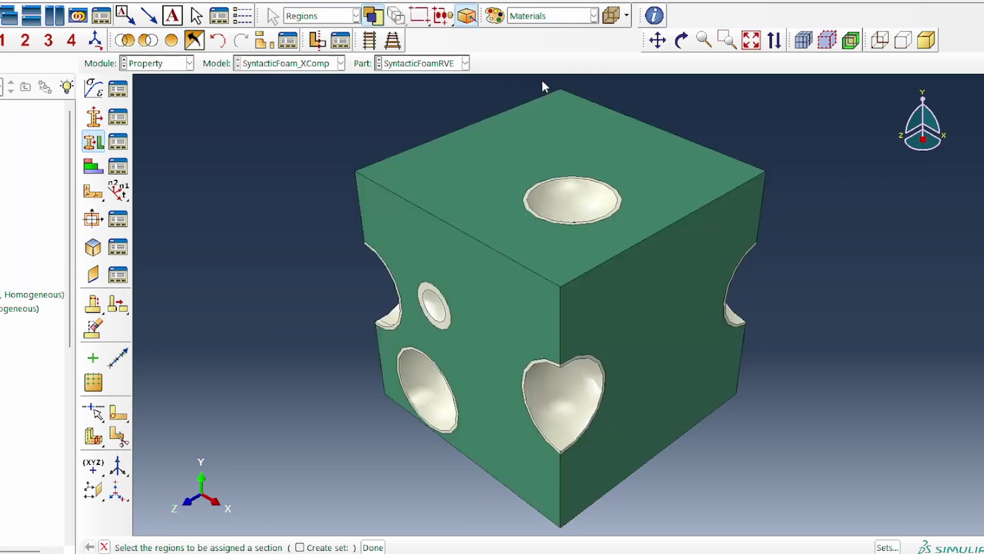
pyautogui.click(404, 211)
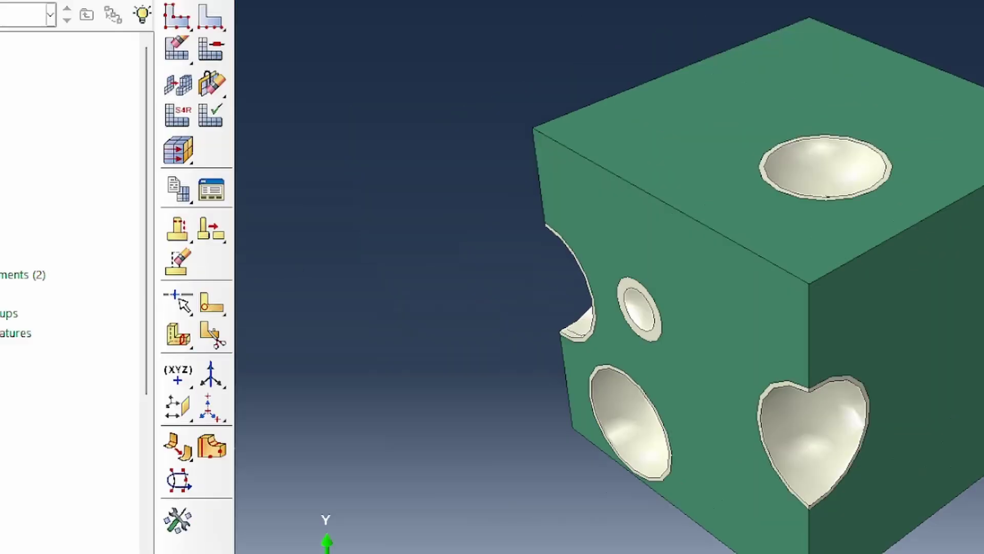
pyautogui.doubleClick(0, 328)
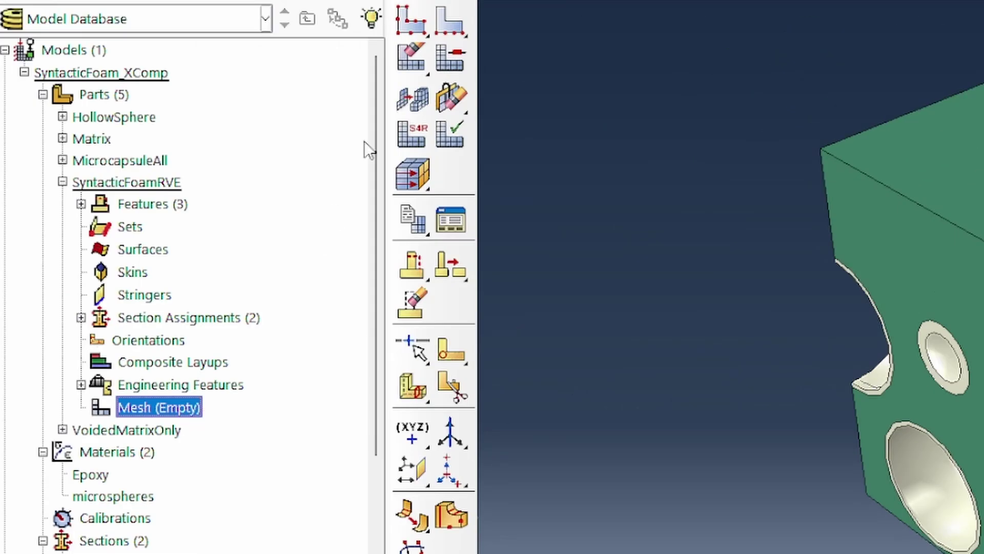
pyautogui.click(413, 20)
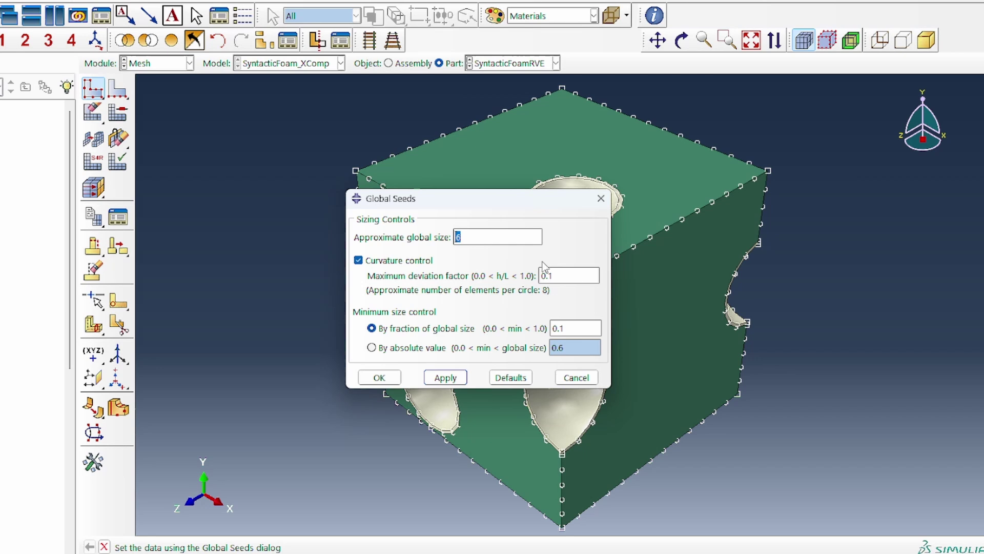
# Step: Accept the global seeds, set Tet/Free mesh controls on the whole cell, and mesh the part
pyautogui.click(856, 469)
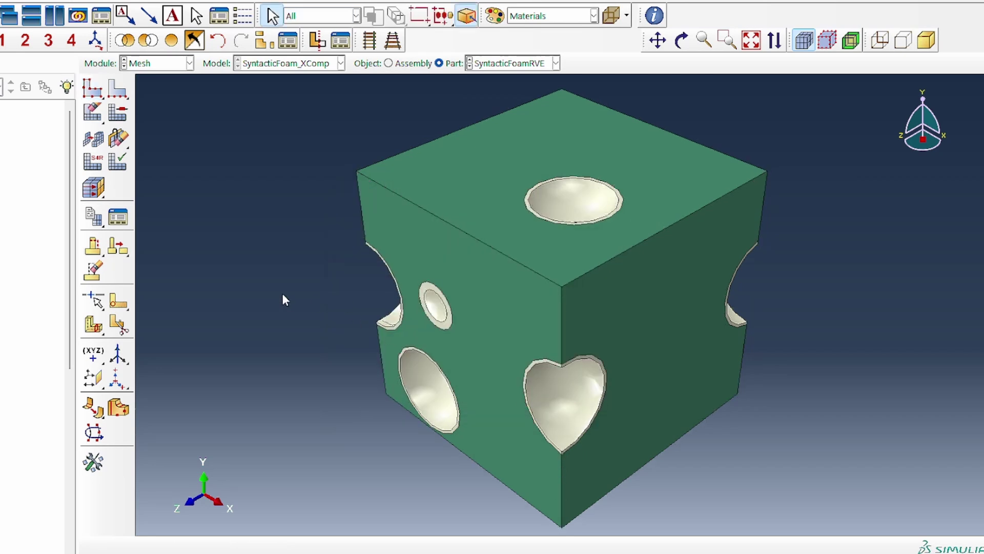
pyautogui.scroll(-1, 284, 299)
pyautogui.click(118, 114)
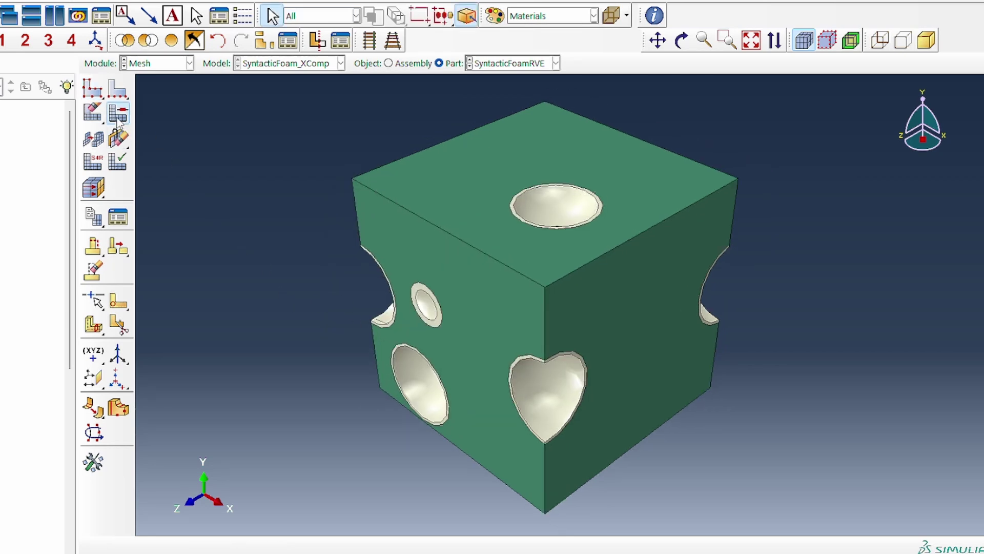
pyautogui.moveTo(261, 94); pyautogui.dragTo(897, 533)
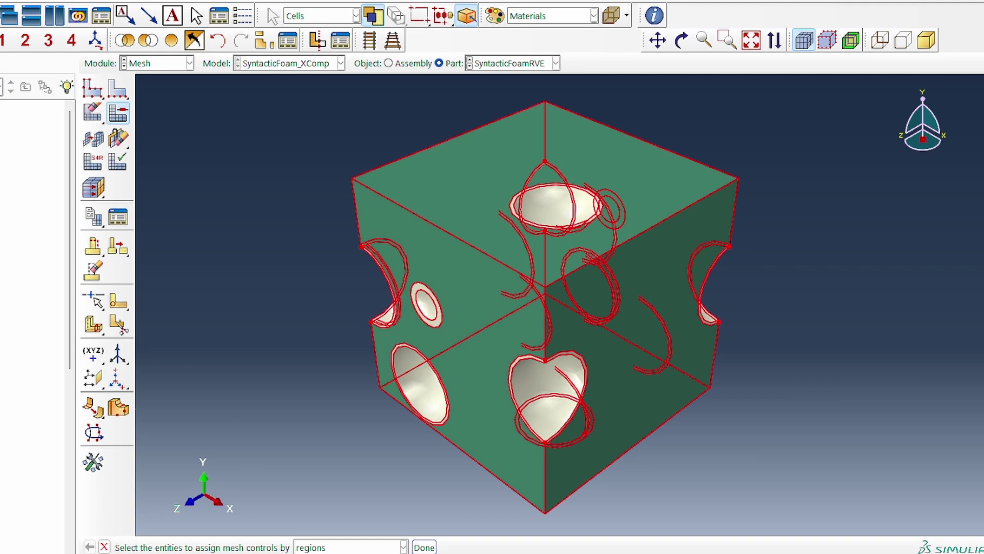
pyautogui.click(424, 547)
pyautogui.click(528, 212)
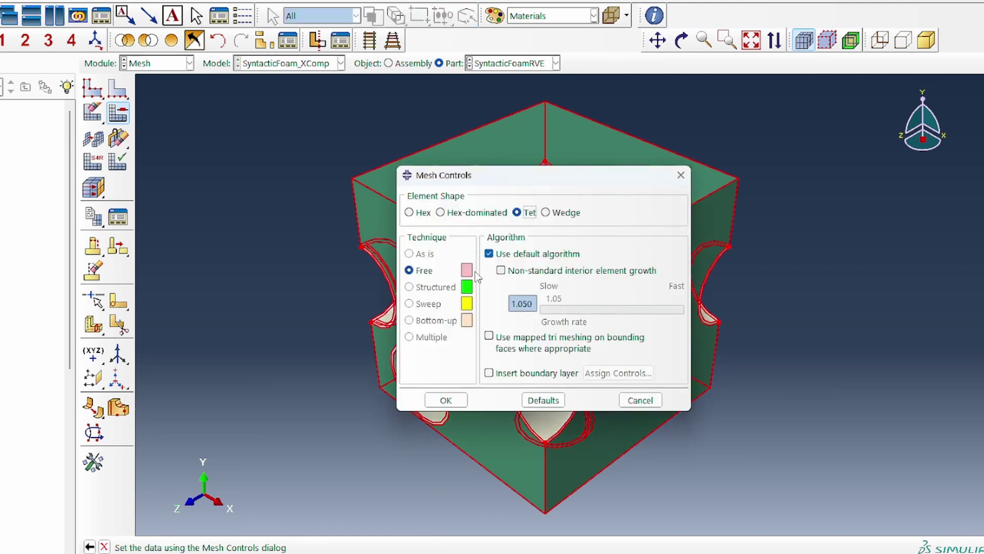
pyautogui.click(446, 401)
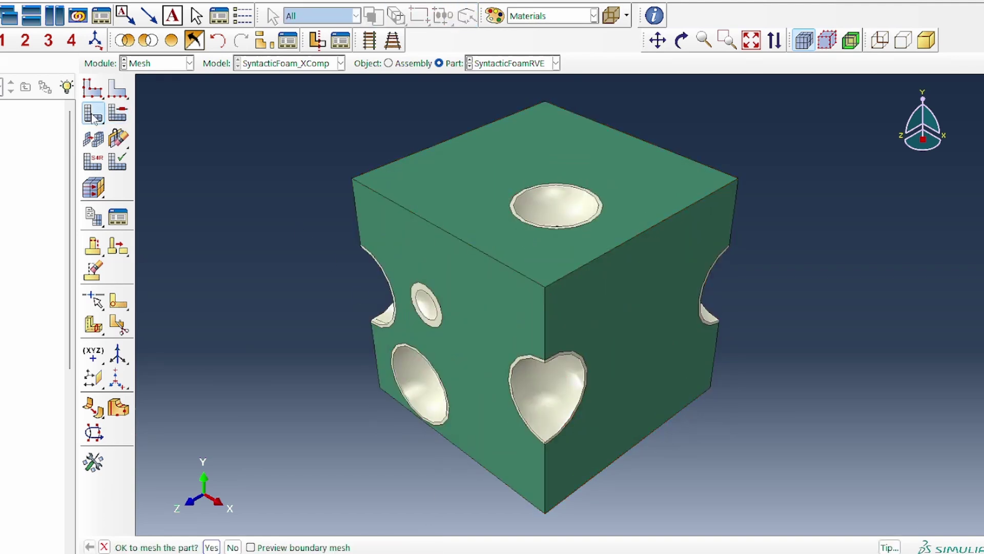
pyautogui.click(93, 113)
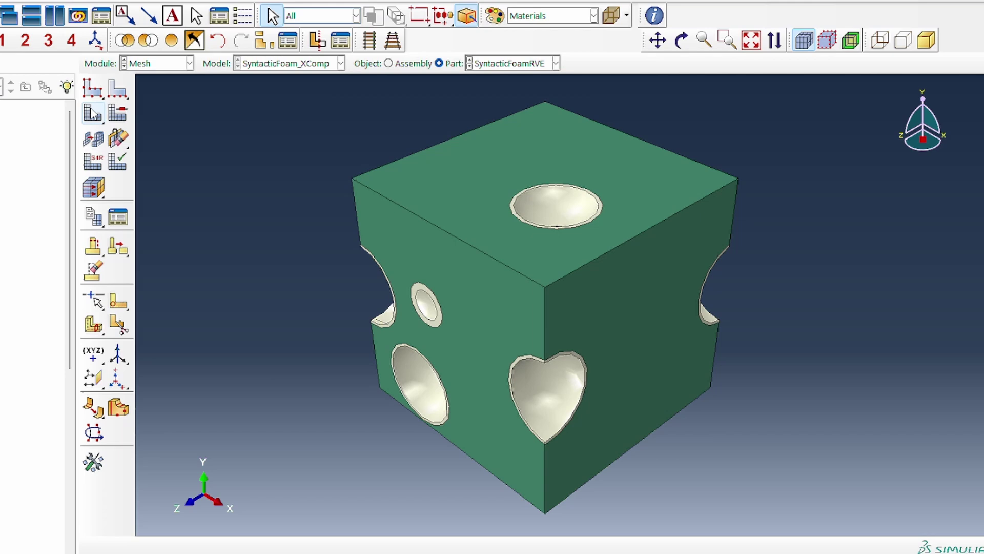
pyautogui.click(211, 548)
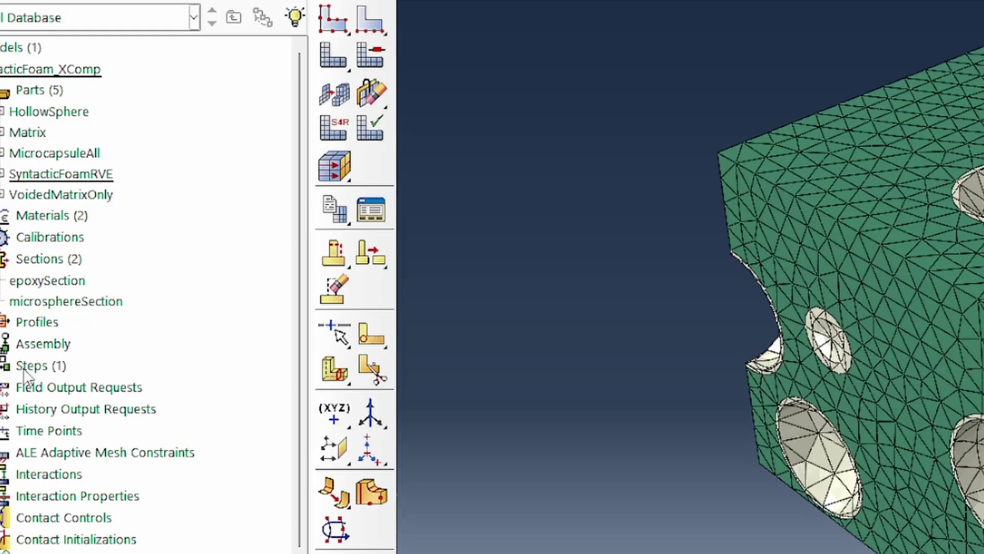
# Step: Create the loadingStep Static, General step after Initial, accepting its default settings
pyautogui.doubleClick(64, 365)
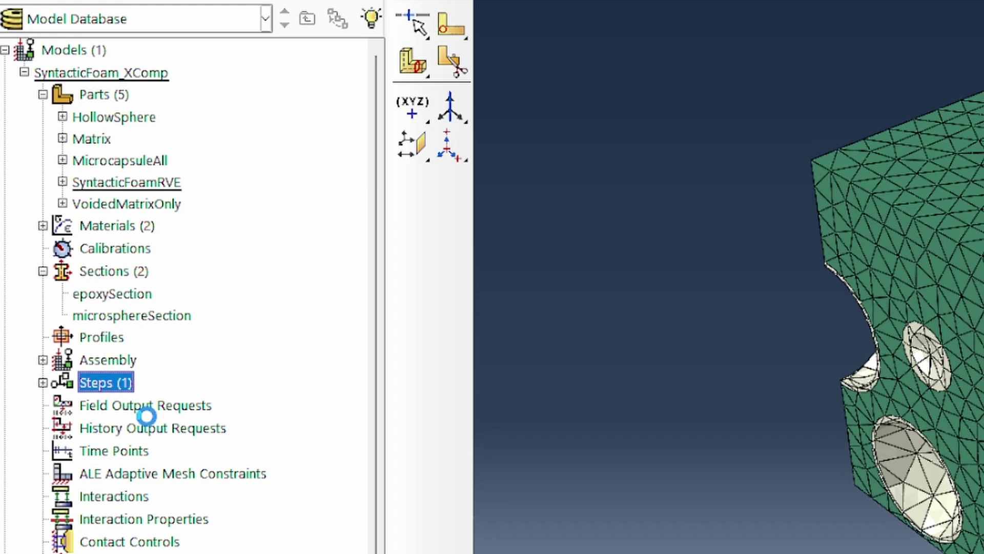
pyautogui.write('loadingStep')
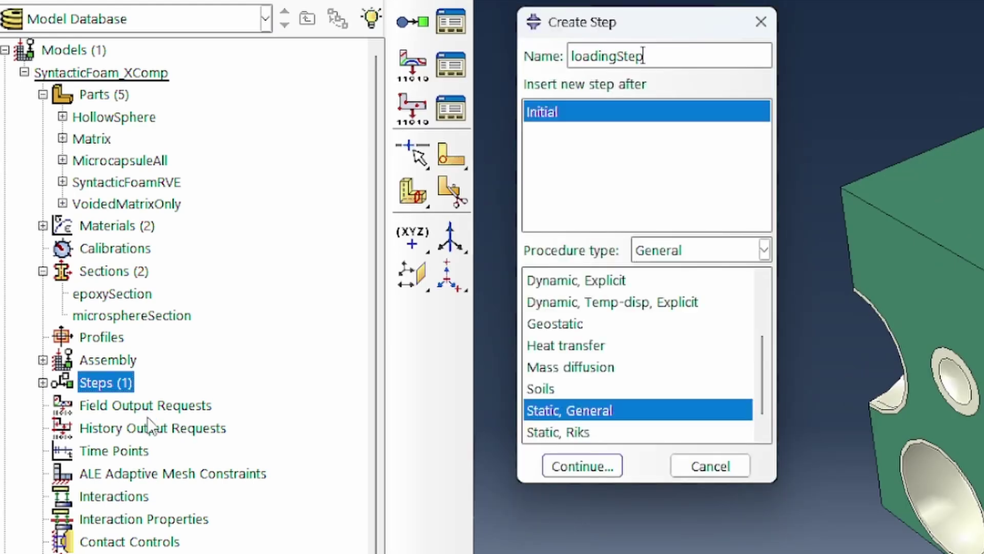
pyautogui.click(582, 466)
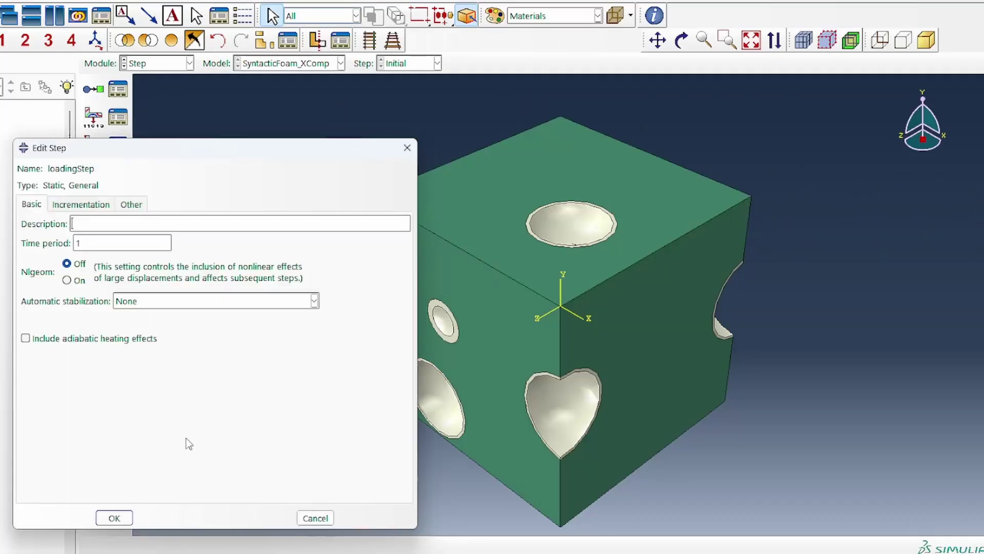
pyautogui.click(114, 517)
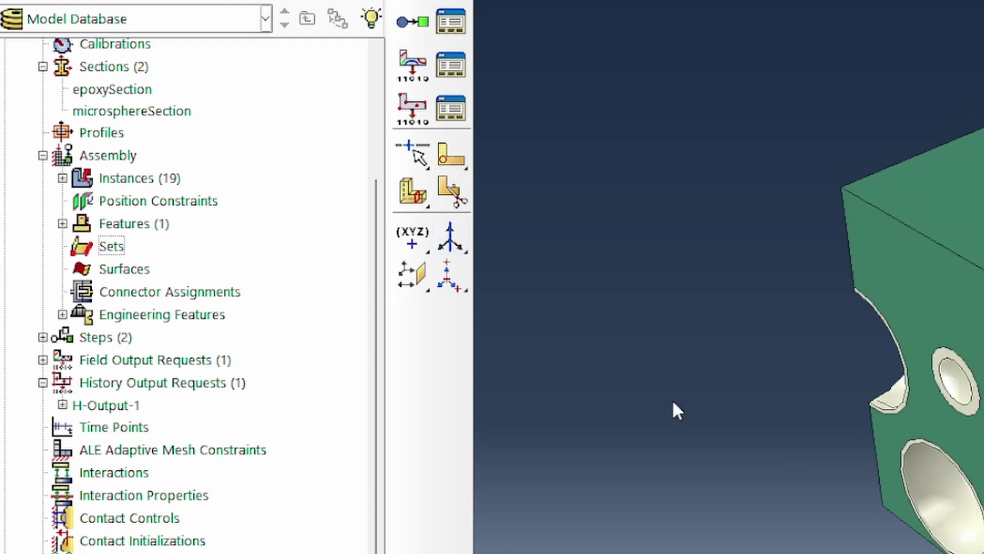
pyautogui.doubleClick(116, 248)
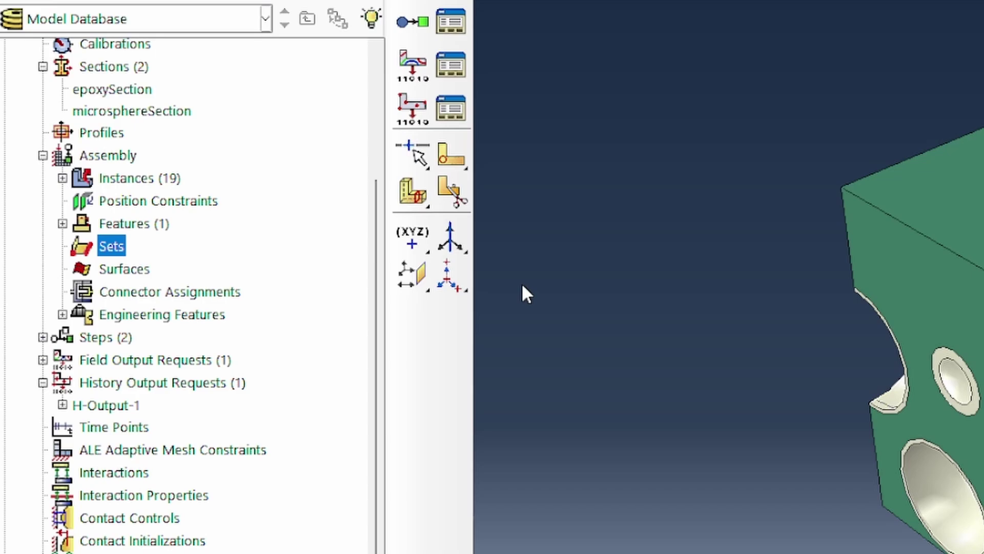
# Step: Create set XFront from the cube's right face, picking faces by face angle
pyautogui.write('XFron')
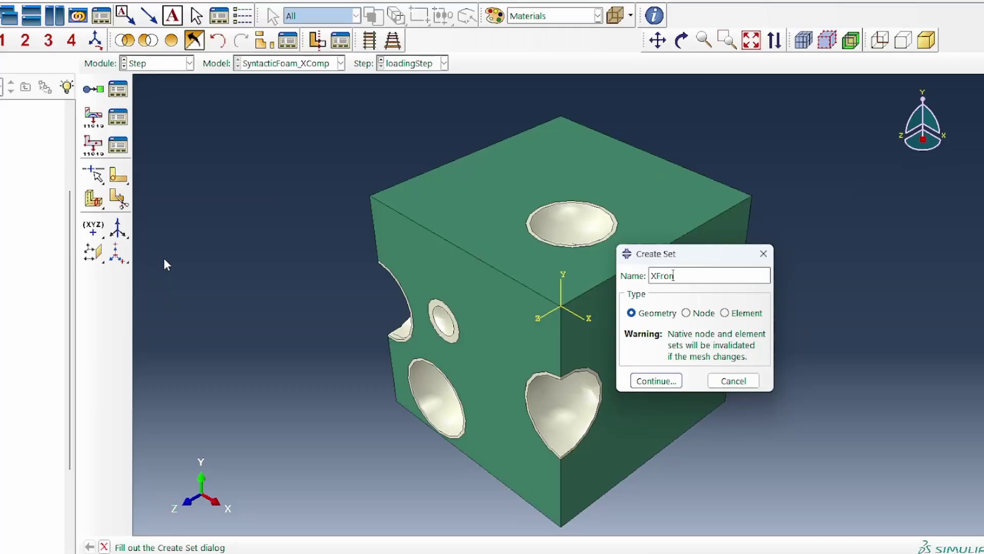
pyautogui.write('t')
pyautogui.click(658, 382)
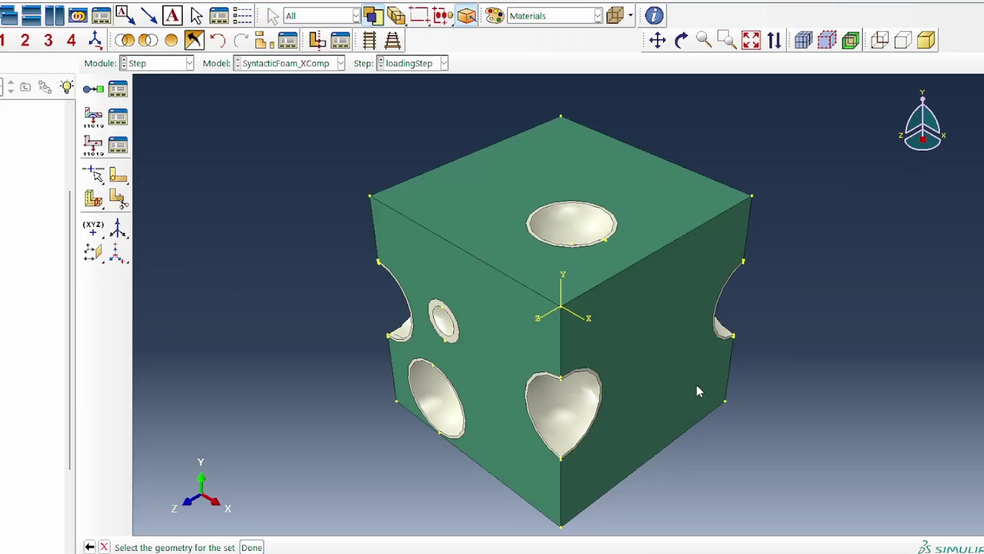
pyautogui.click(333, 16)
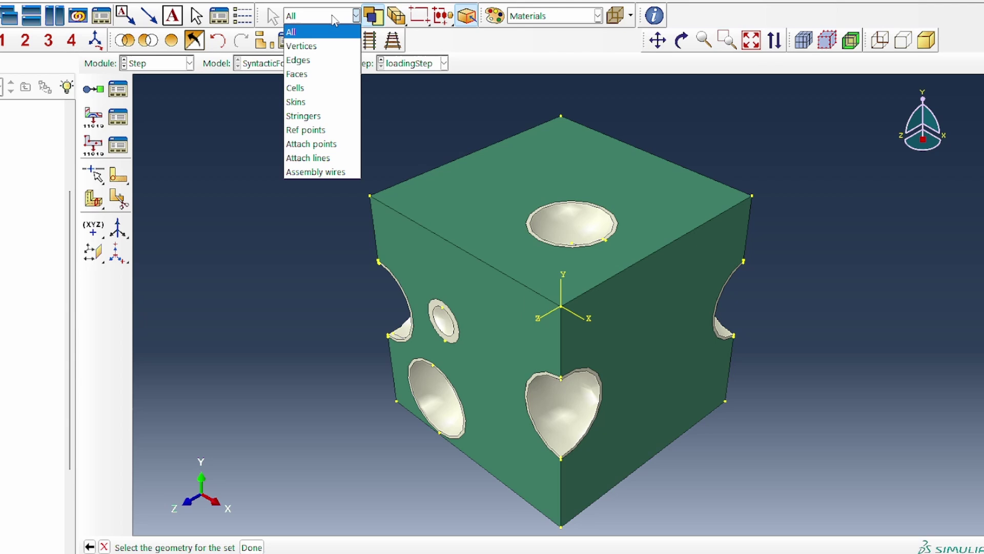
pyautogui.click(323, 74)
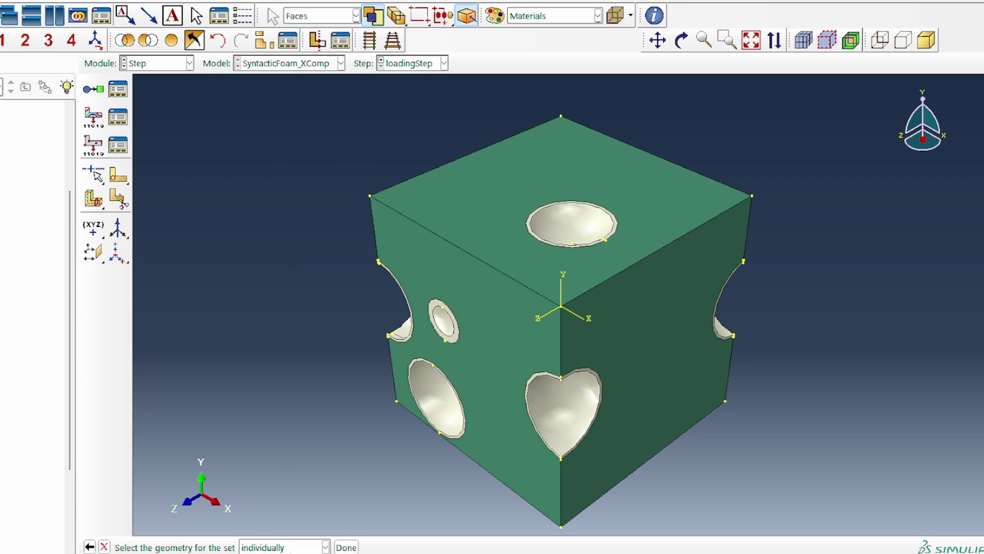
pyautogui.click(282, 547)
pyautogui.click(277, 533)
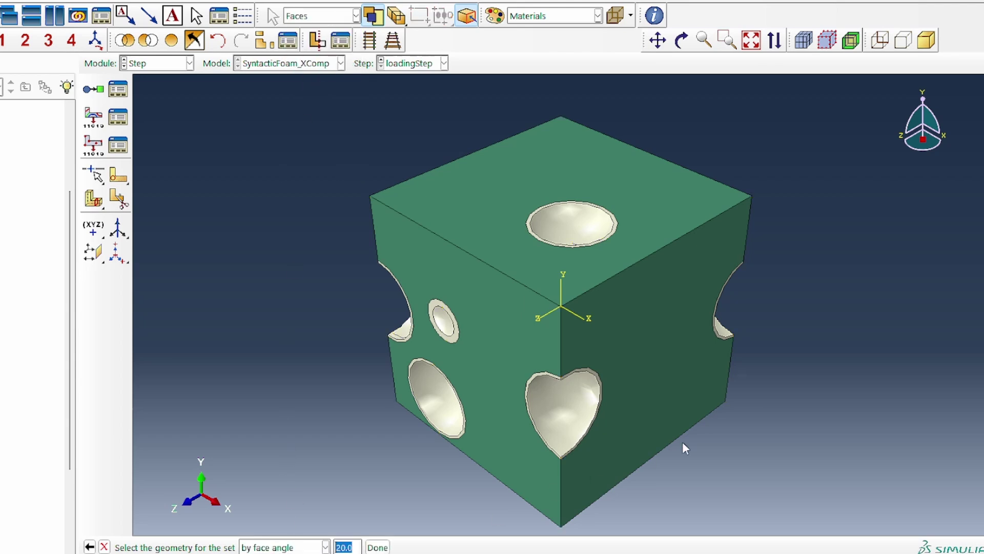
pyautogui.click(671, 400)
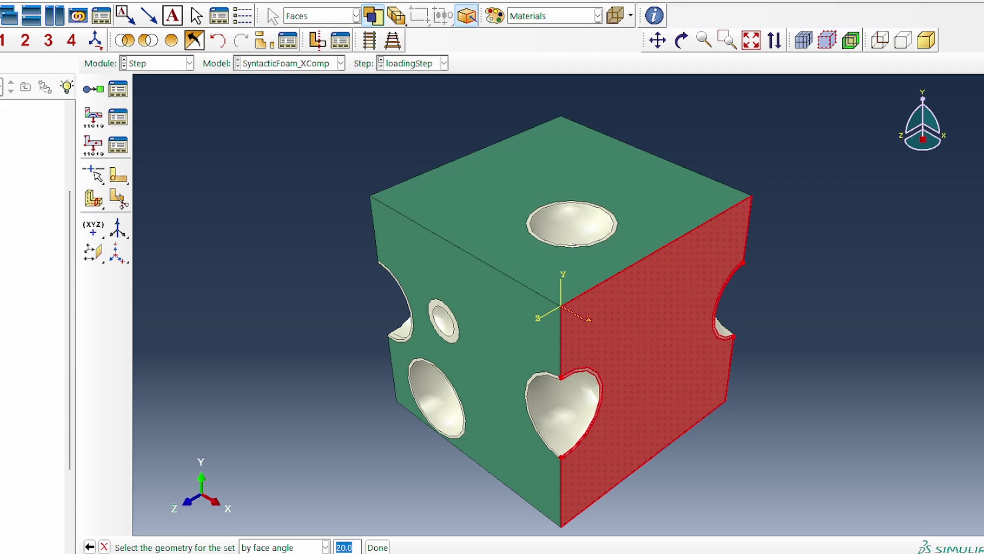
pyautogui.click(377, 547)
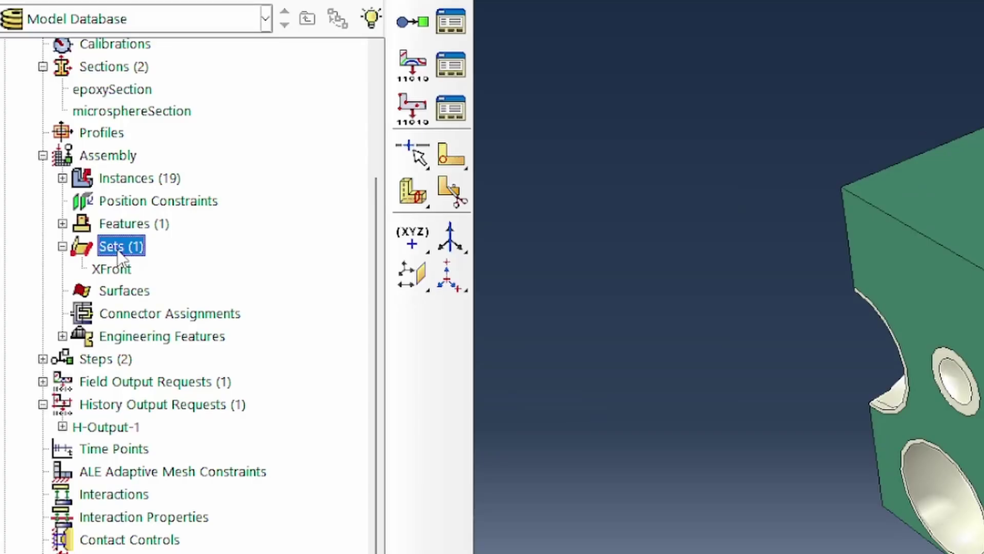
# Step: Create set YTop from the cube's top face
pyautogui.click(119, 251)
pyautogui.doubleClick(119, 247)
pyautogui.write('YTop')
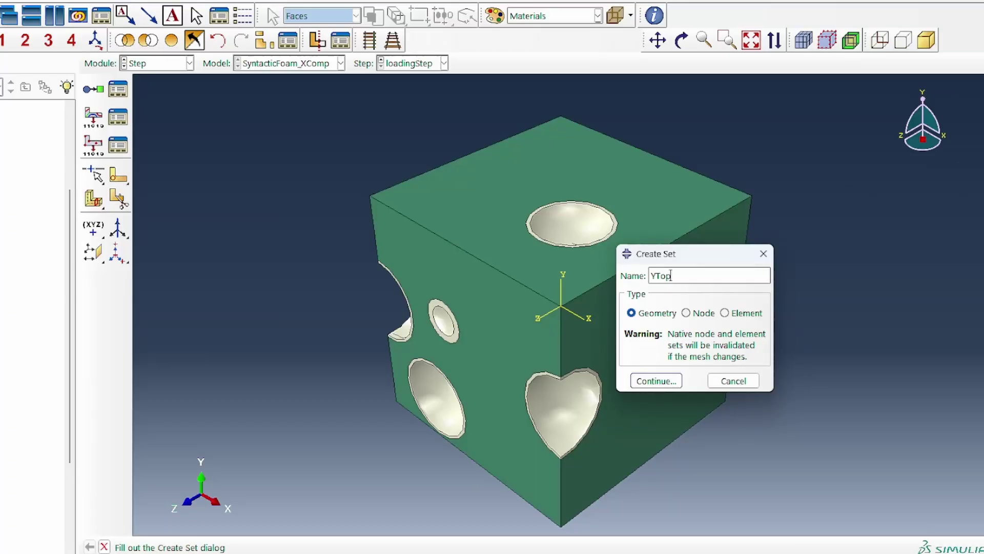
pyautogui.click(654, 377)
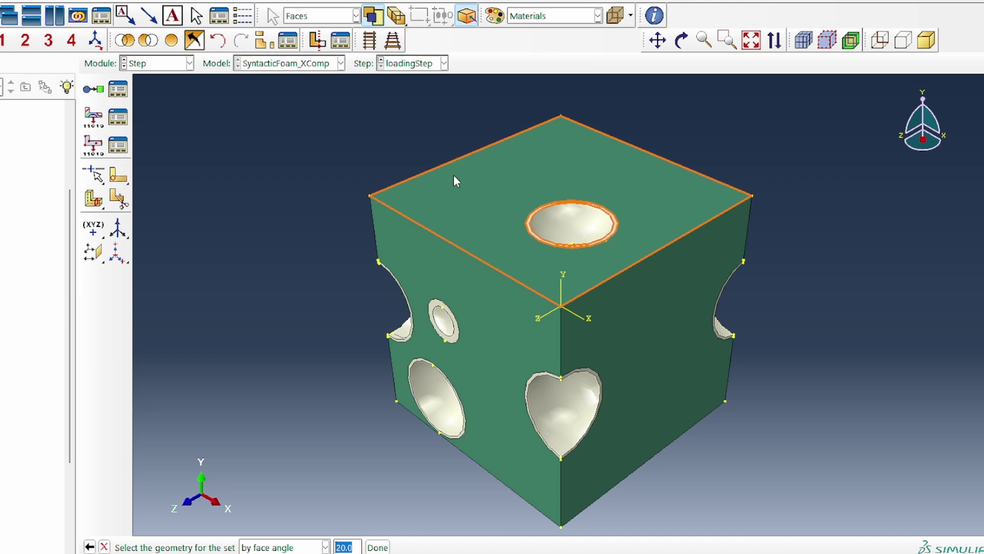
pyautogui.click(485, 252)
pyautogui.click(378, 547)
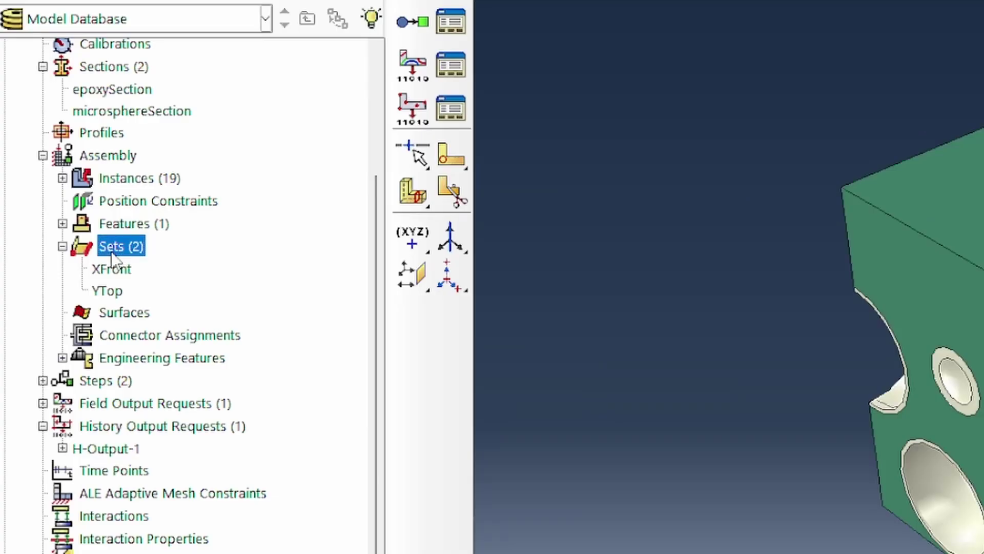
# Step: Create set ZFront from the cube's front face
pyautogui.doubleClick(112, 251)
pyautogui.write('ZFront')
pyautogui.press('Return')
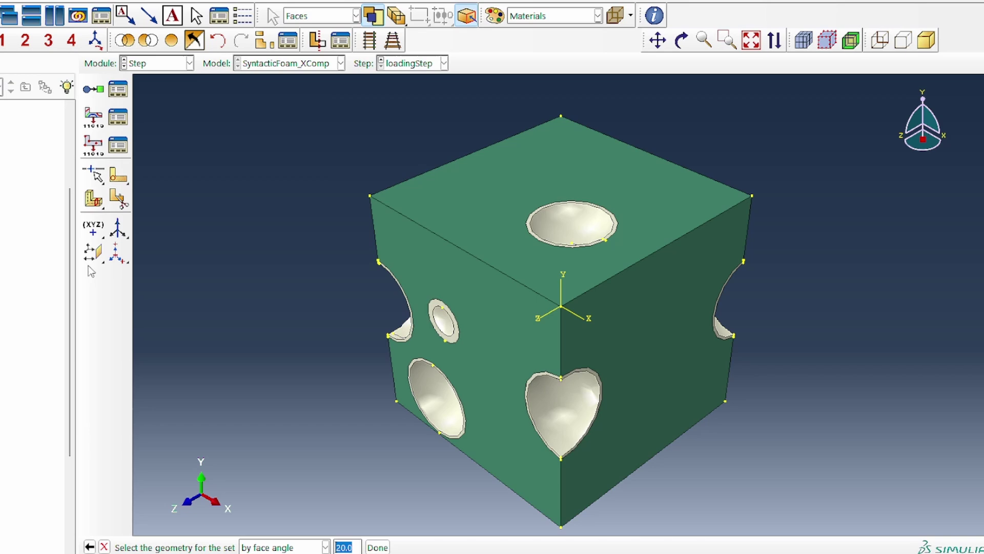
pyautogui.click(474, 350)
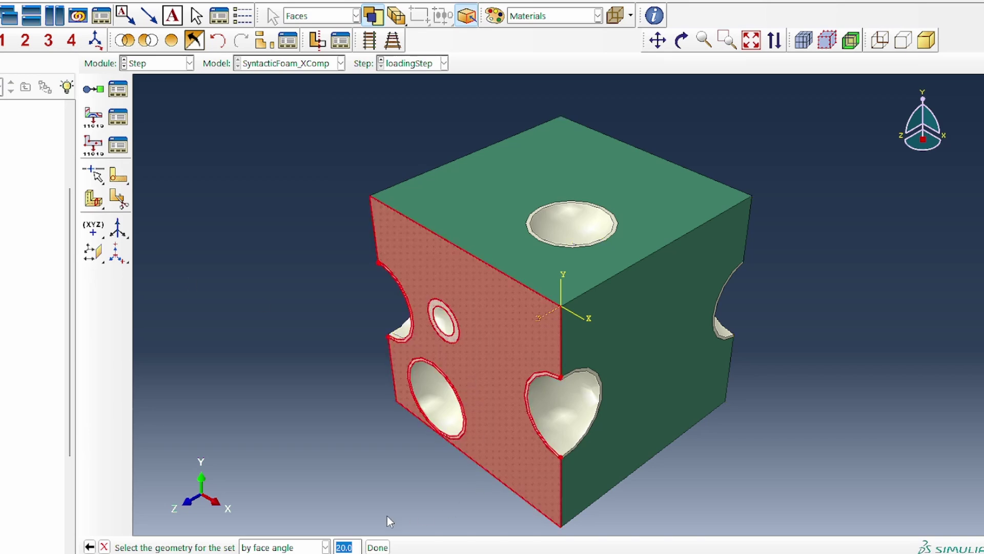
pyautogui.click(377, 547)
# Step: Rotate the cube to expose hidden faces and create set XBack from its back X face
pyautogui.click(681, 40)
pyautogui.moveTo(446, 351); pyautogui.dragTo(561, 246)
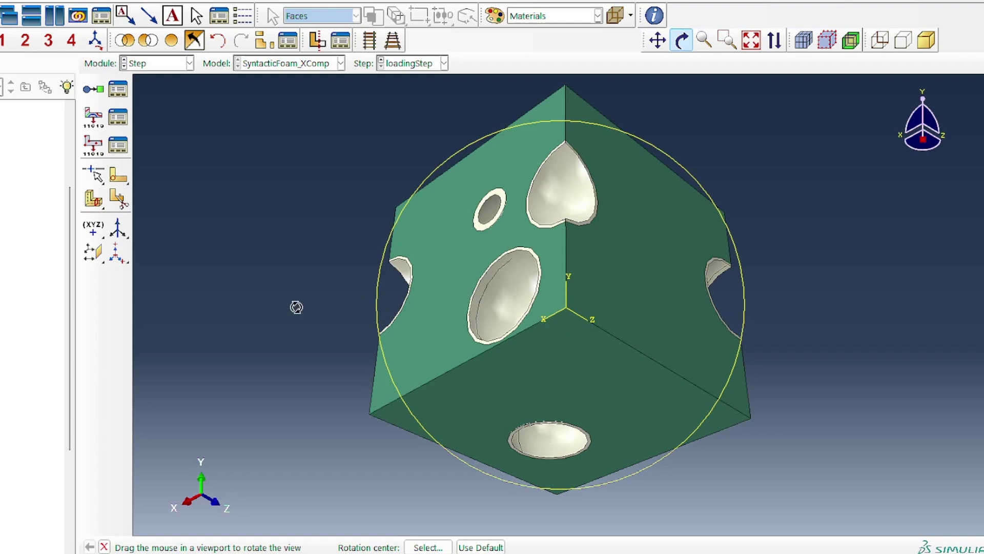
pyautogui.rightClick(296, 307)
pyautogui.click(344, 407)
pyautogui.click(122, 247)
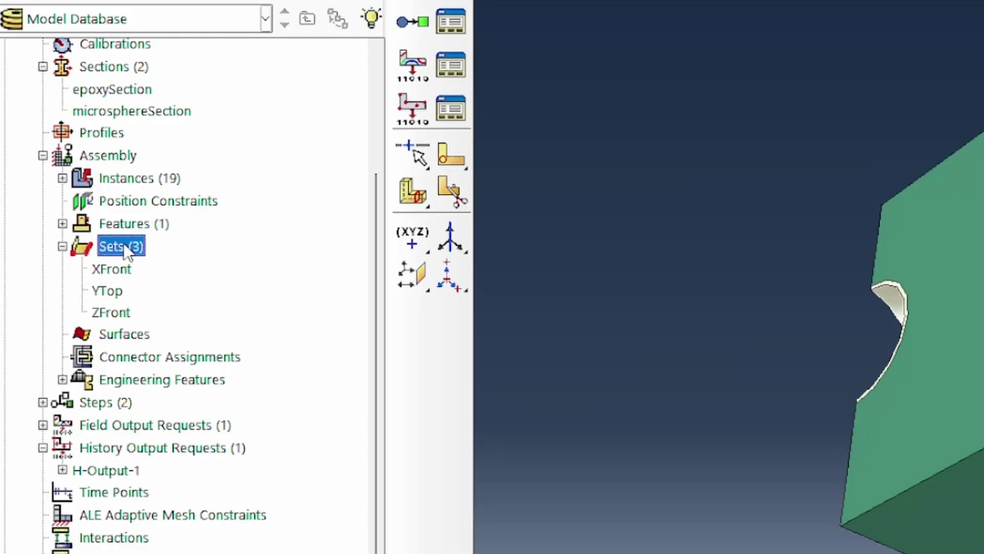
pyautogui.doubleClick(125, 251)
pyautogui.write('Z')
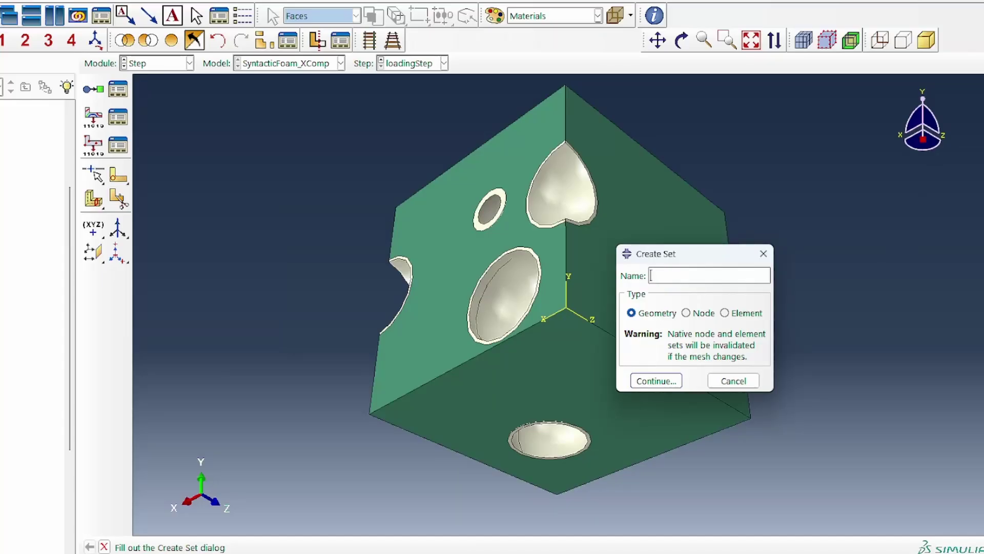
pyautogui.press('Return')
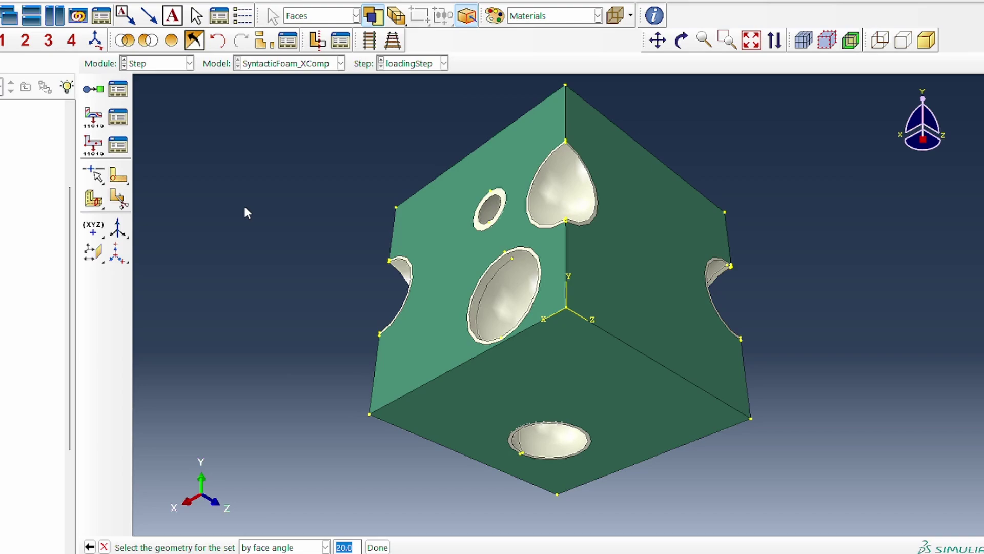
pyautogui.click(650, 298)
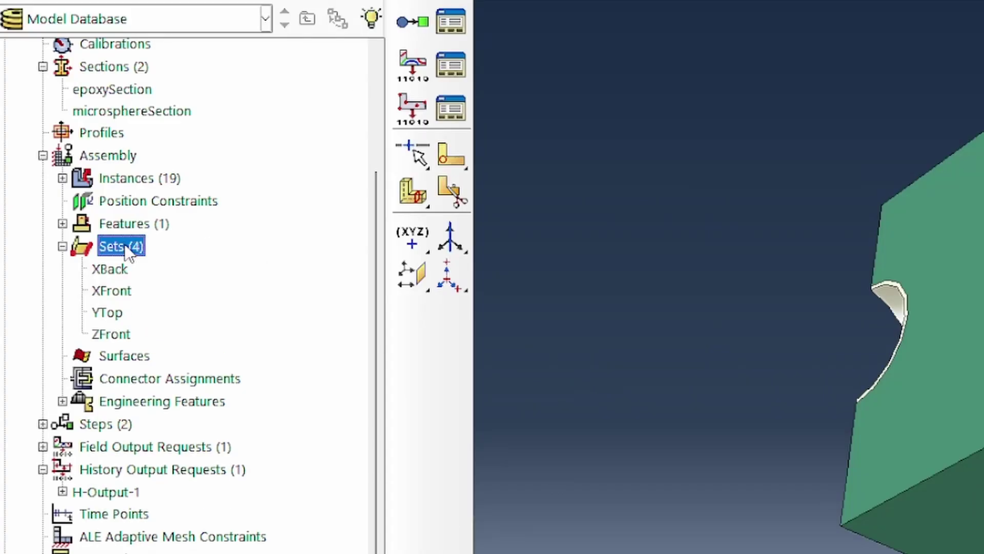
# Step: Create set YBase from the cube's bottom face
pyautogui.doubleClick(145, 256)
pyautogui.write('YBase')
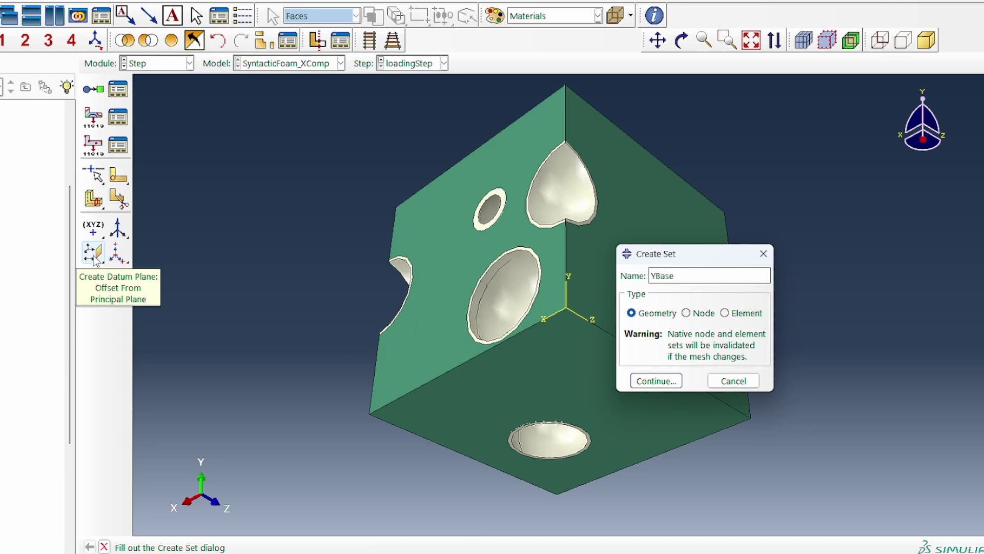
pyautogui.press('Return')
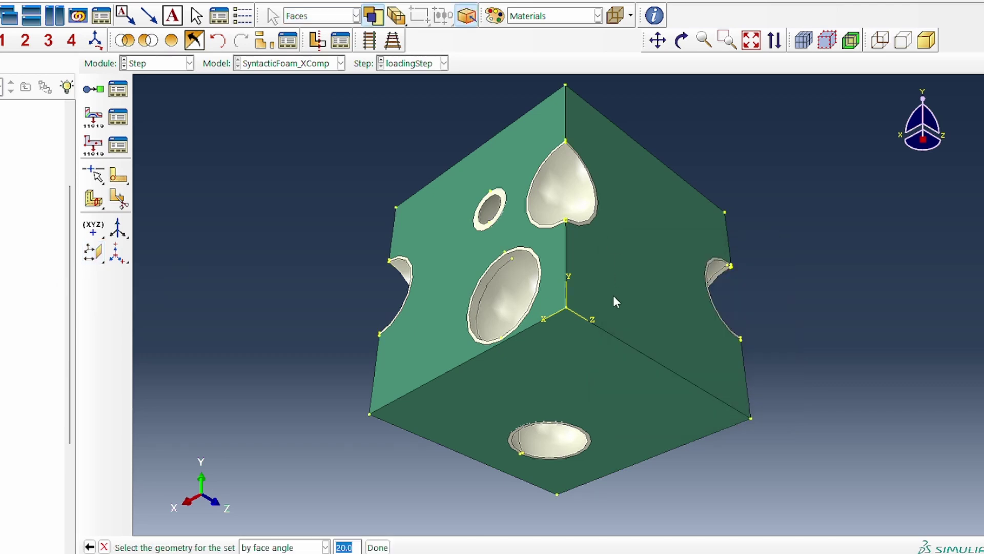
pyautogui.click(561, 385)
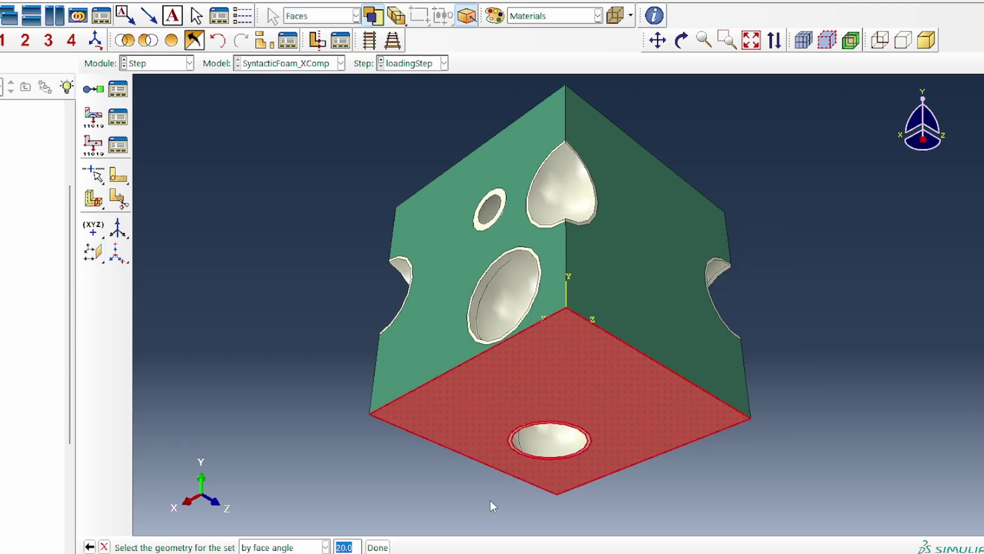
pyautogui.click(377, 547)
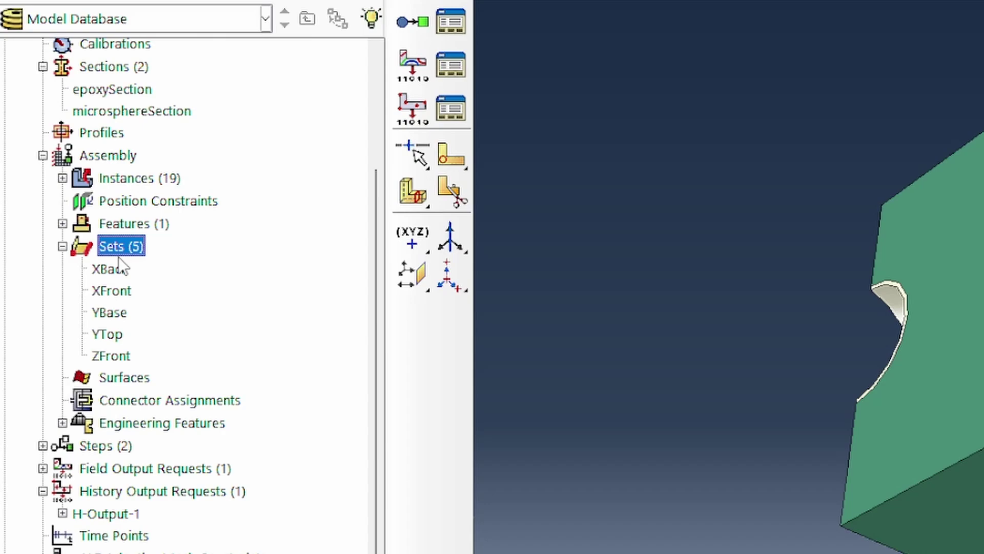
# Step: Create set ZBack from the cube's back Z face
pyautogui.click(115, 249)
pyautogui.doubleClick(114, 249)
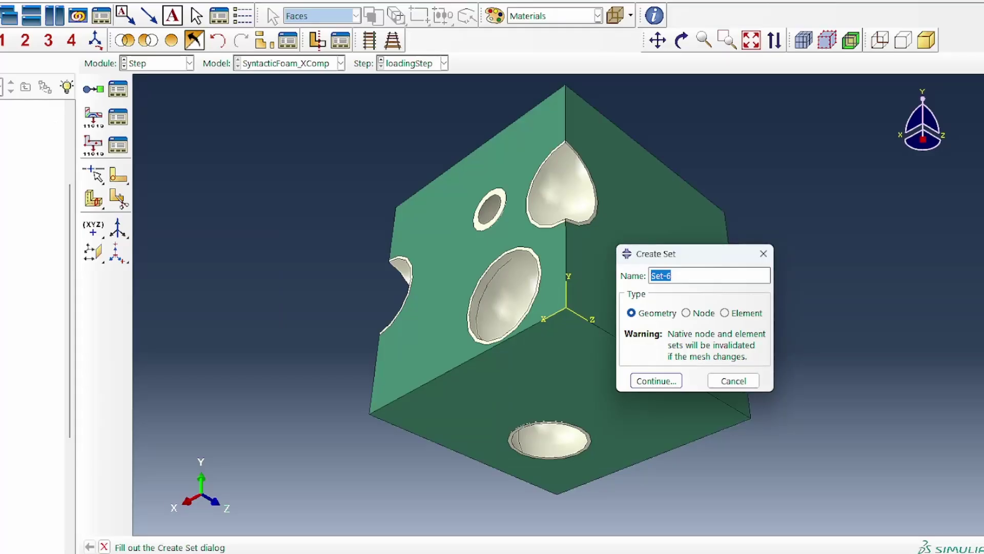
pyautogui.write('ZBack')
pyautogui.press('Return')
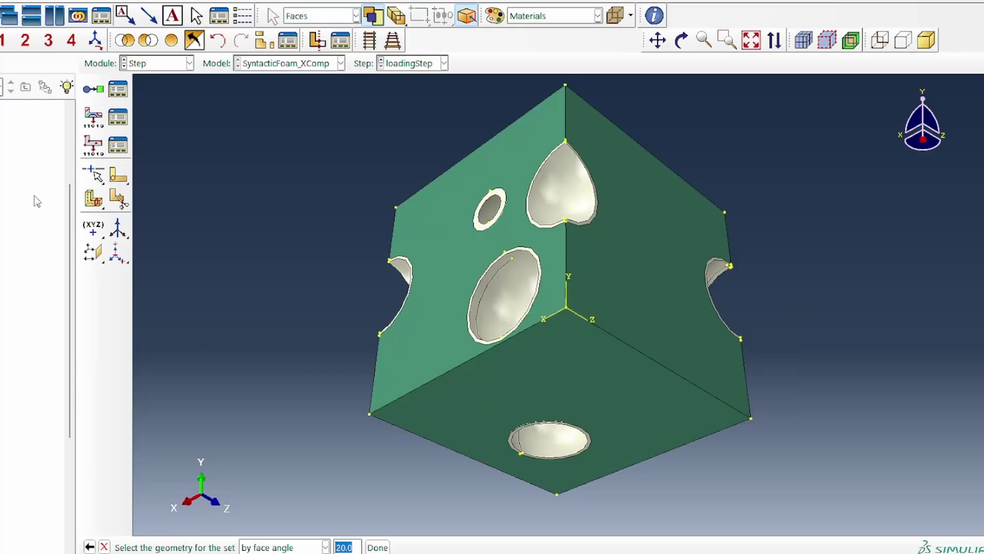
pyautogui.click(417, 245)
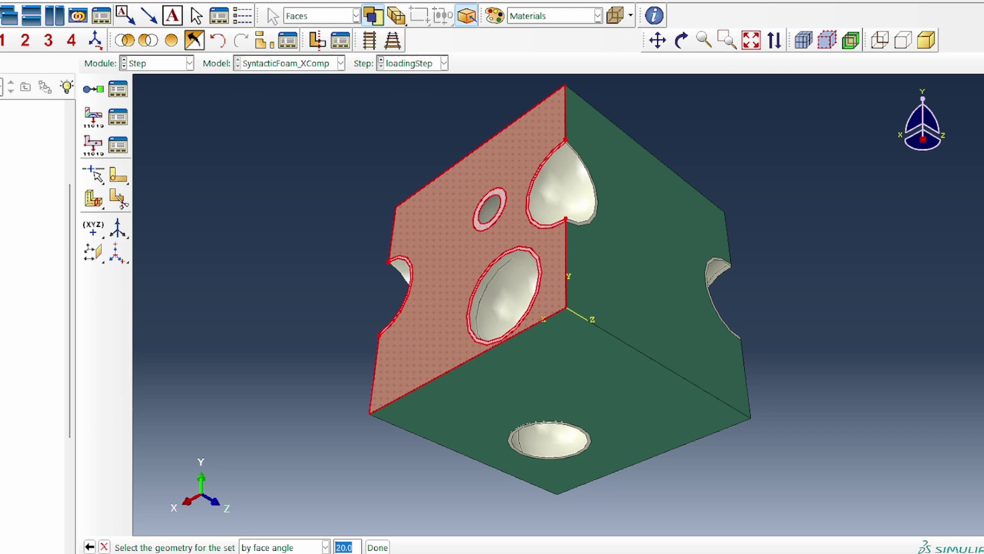
pyautogui.click(377, 547)
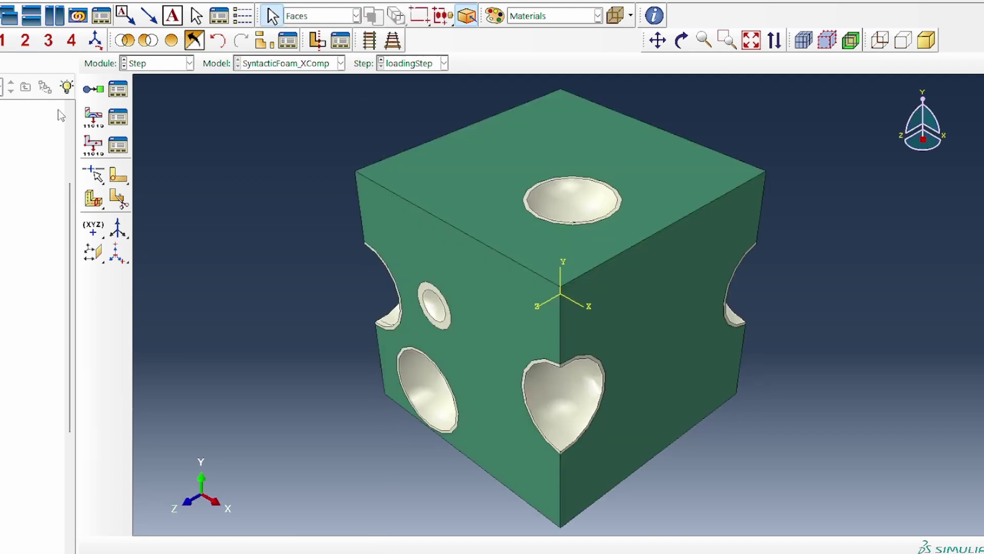
# Step: Query a cube vertex's coordinates, which read 30., 0., 0
pyautogui.scroll(-2, 308, 246)
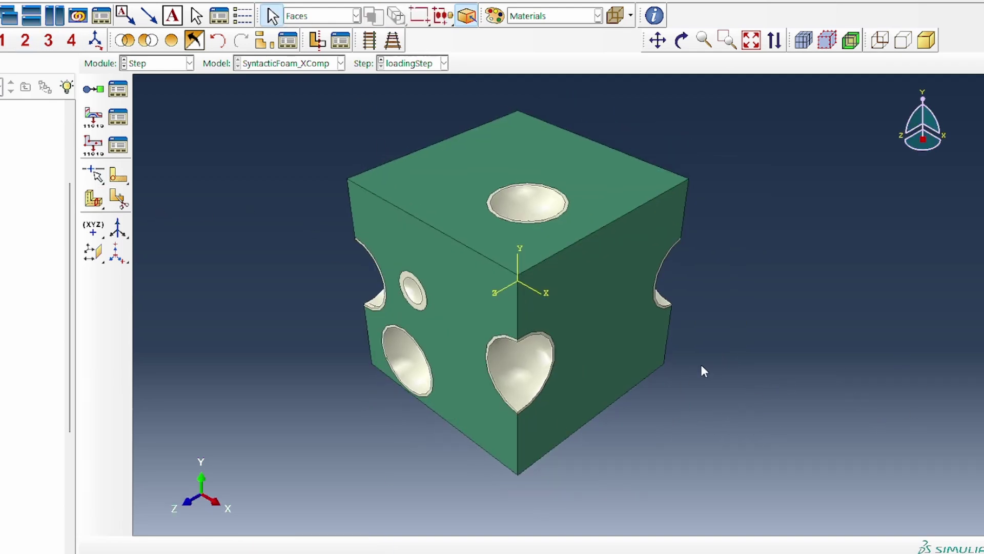
pyautogui.click(654, 15)
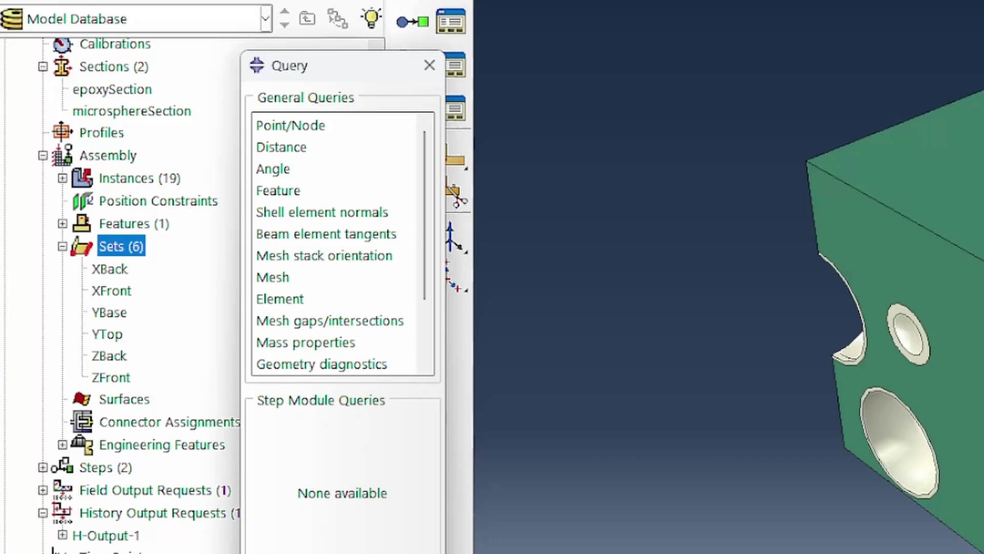
pyautogui.click(26, 156)
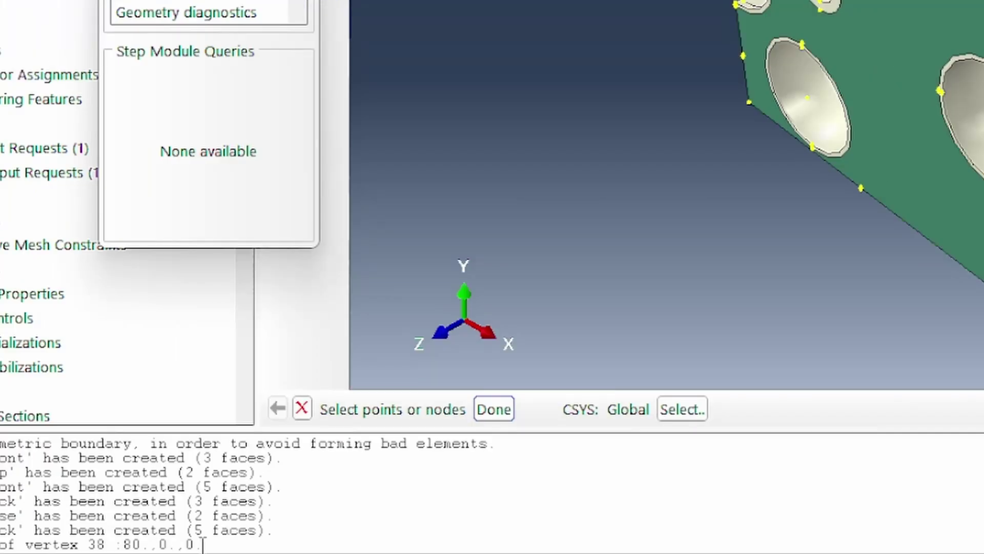
pyautogui.moveTo(46, 553); pyautogui.dragTo(0, 553)
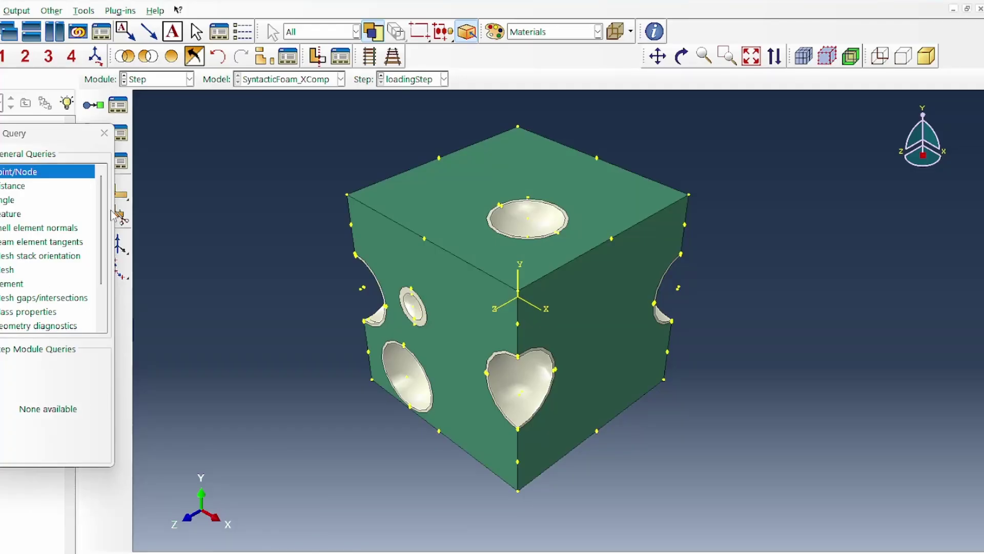
pyautogui.click(104, 133)
# Step: Add reference point RP-1 at coordinates 80, 0, 0
pyautogui.click(85, 10)
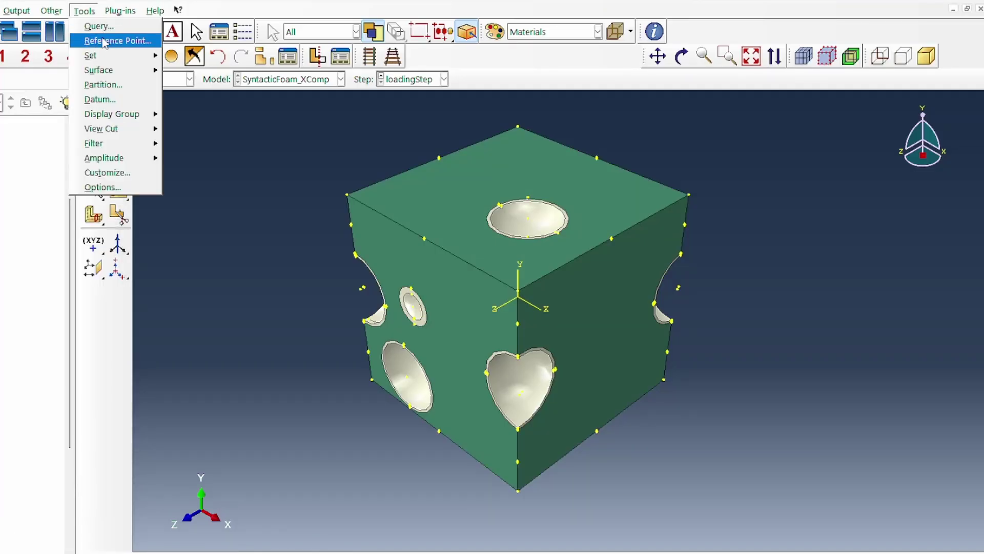
pyautogui.click(104, 41)
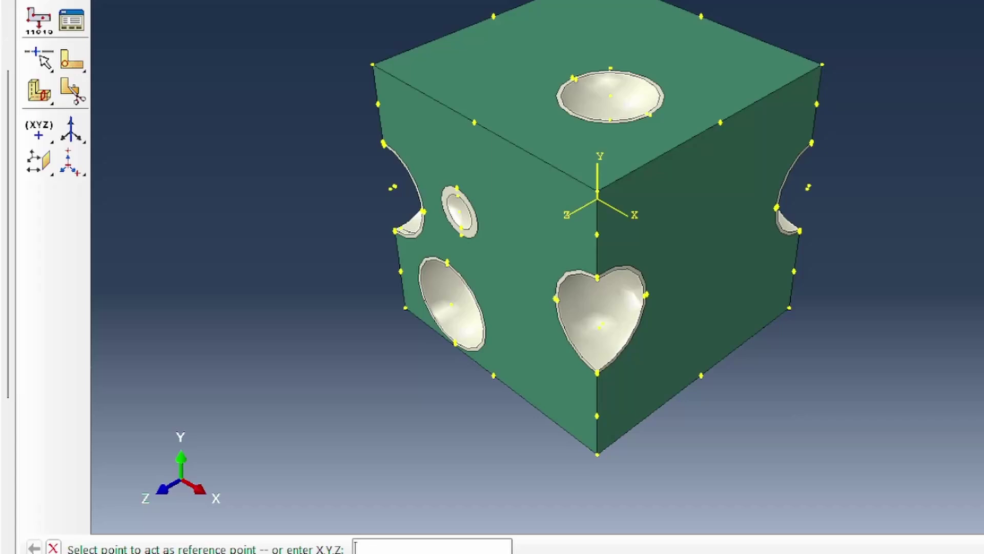
pyautogui.write('80.,0.,0.')
pyautogui.moveTo(396, 528); pyautogui.dragTo(367, 535)
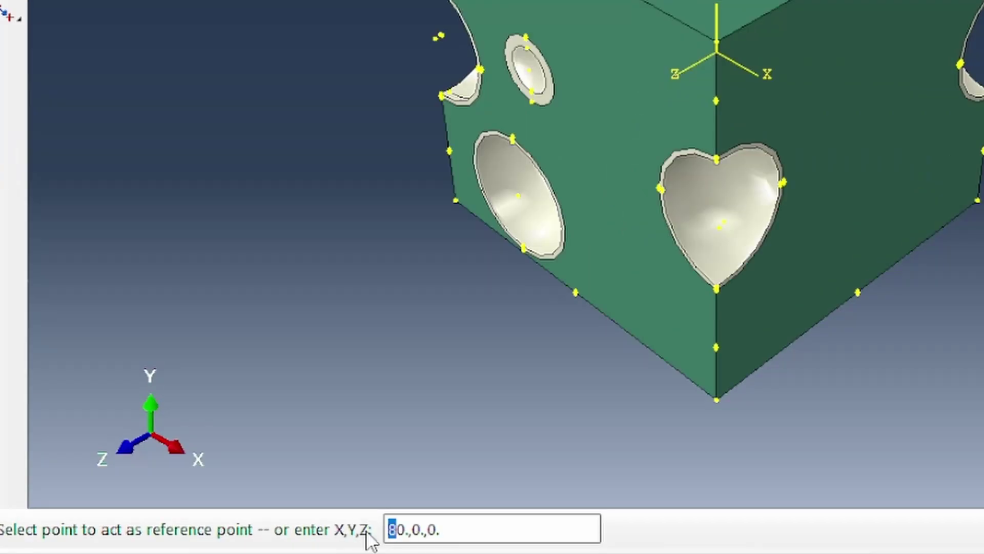
pyautogui.press('Return')
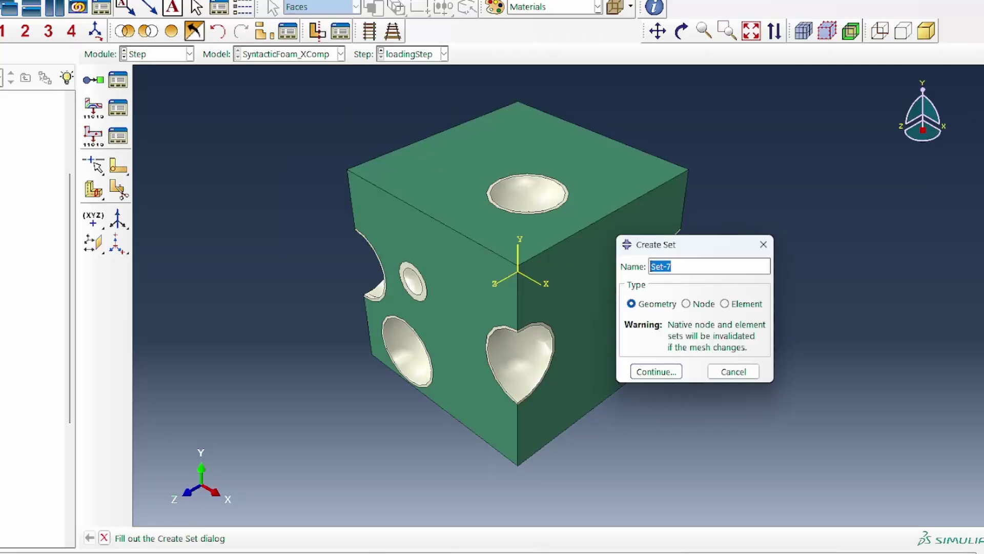
# Step: Create set RPSet containing RP-1, picking individually with the selection filter set to All
pyautogui.write('RP')
pyautogui.press('Return')
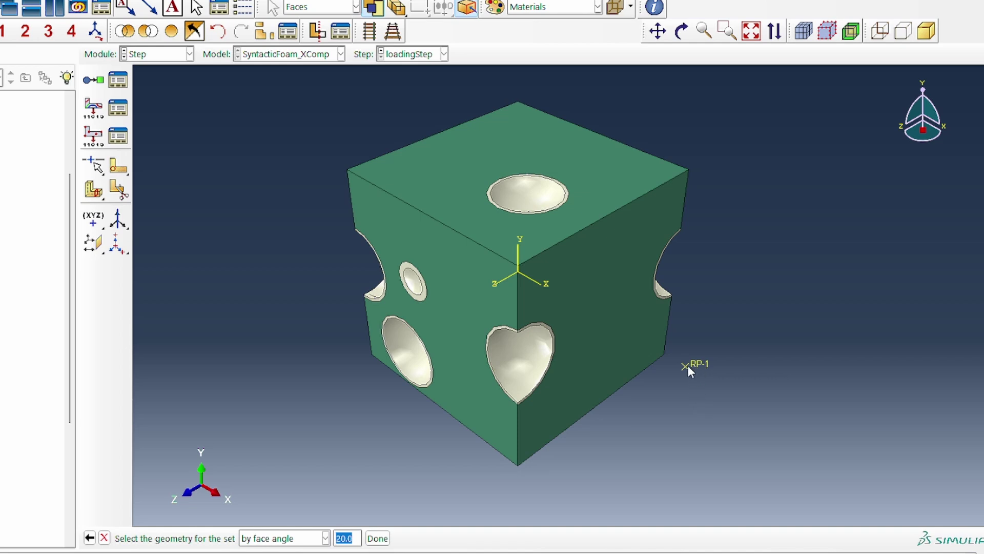
pyautogui.click(308, 538)
pyautogui.click(288, 549)
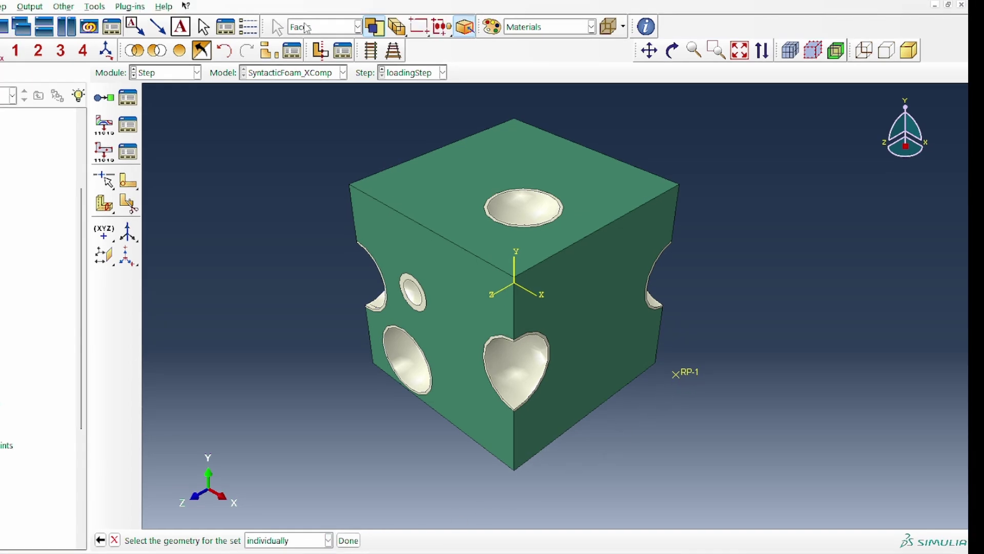
pyautogui.click(306, 28)
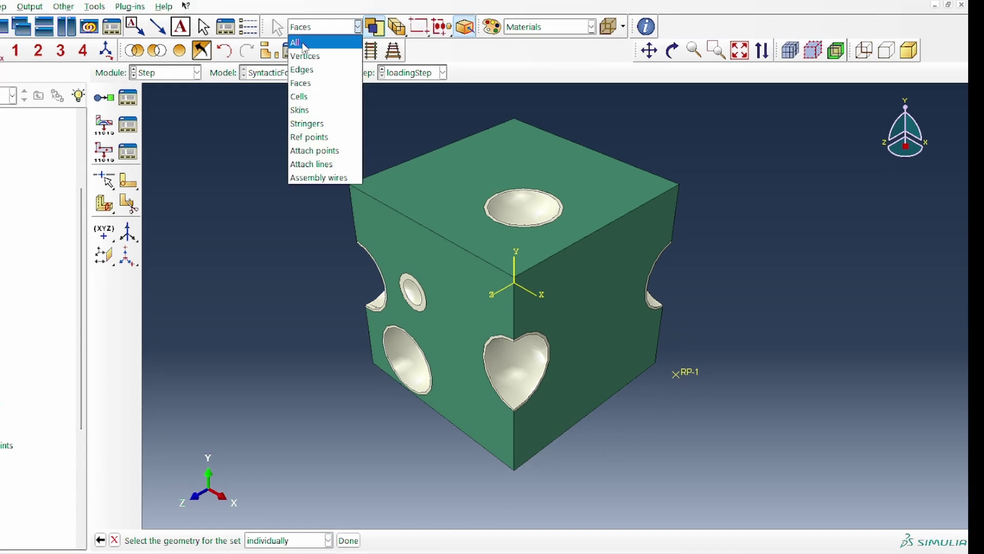
pyautogui.click(295, 38)
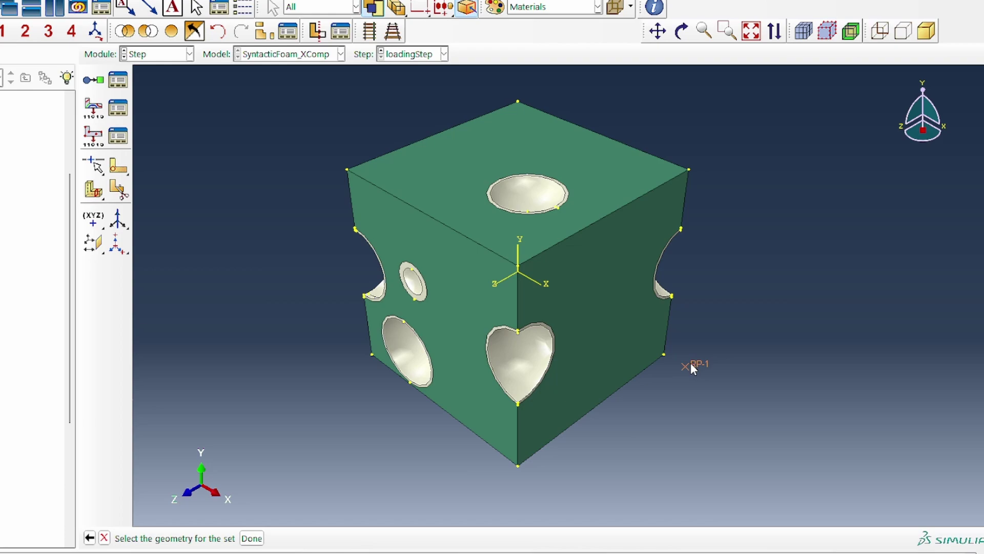
pyautogui.click(251, 537)
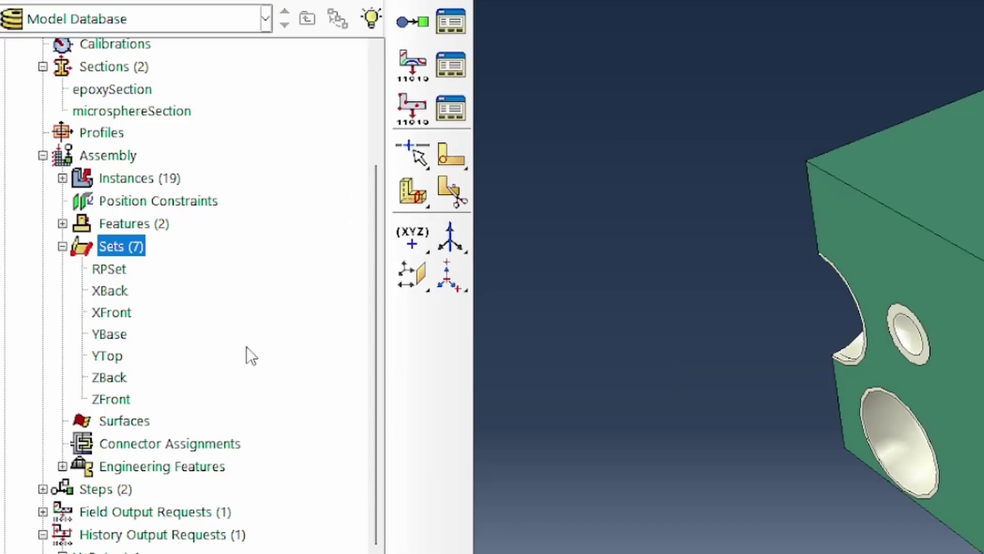
pyautogui.click(61, 247)
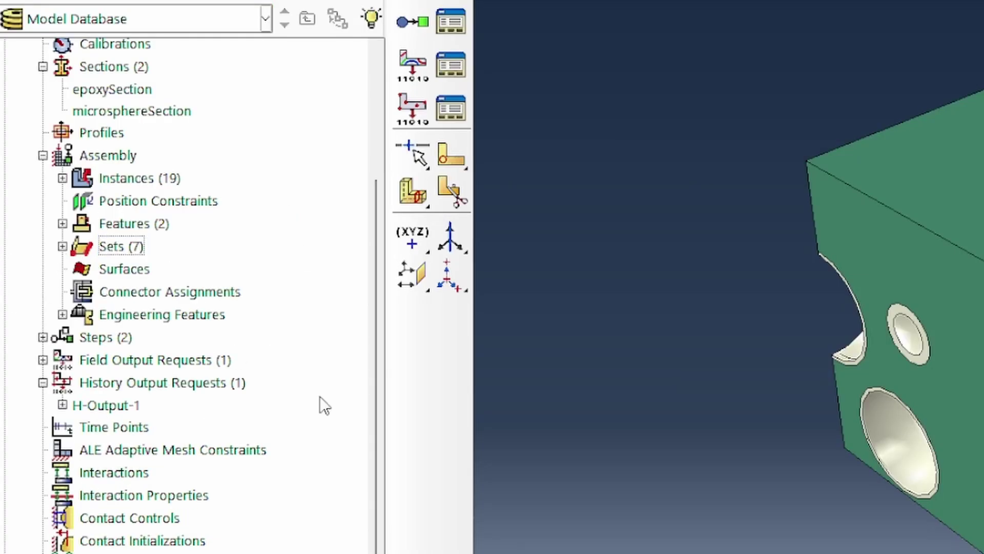
pyautogui.scroll(-1, 119, 430)
# Step: Create Initial-step Displacement/Rotation condition XBackR fixing U1 on the XBack set
pyautogui.click(93, 436)
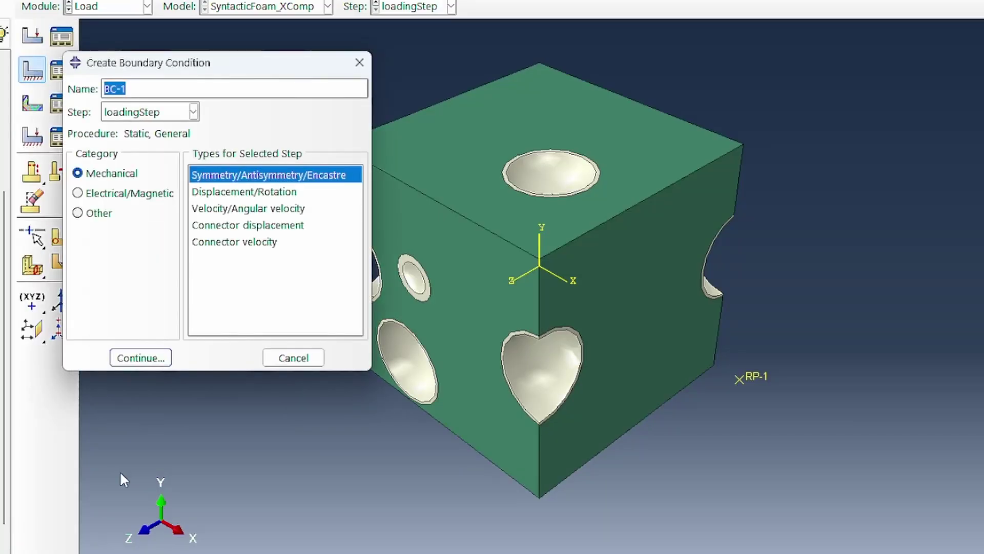
pyautogui.write('XBackR')
pyautogui.click(171, 113)
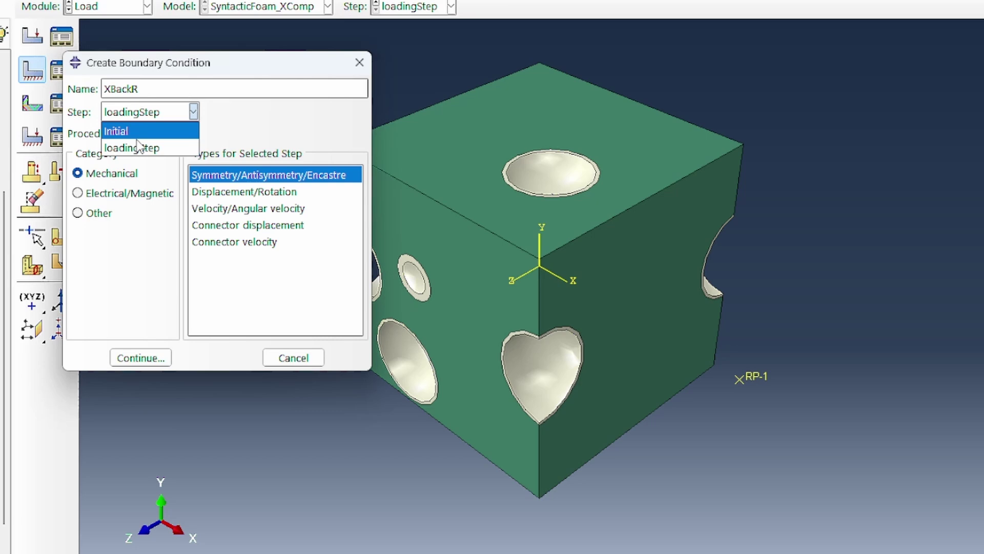
pyautogui.click(123, 127)
pyautogui.click(231, 192)
pyautogui.click(140, 358)
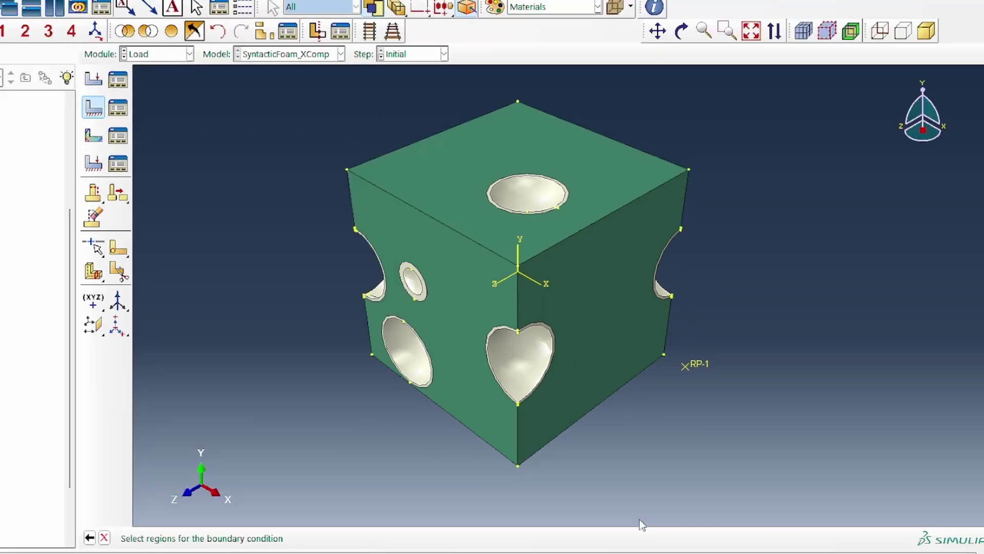
pyautogui.click(956, 553)
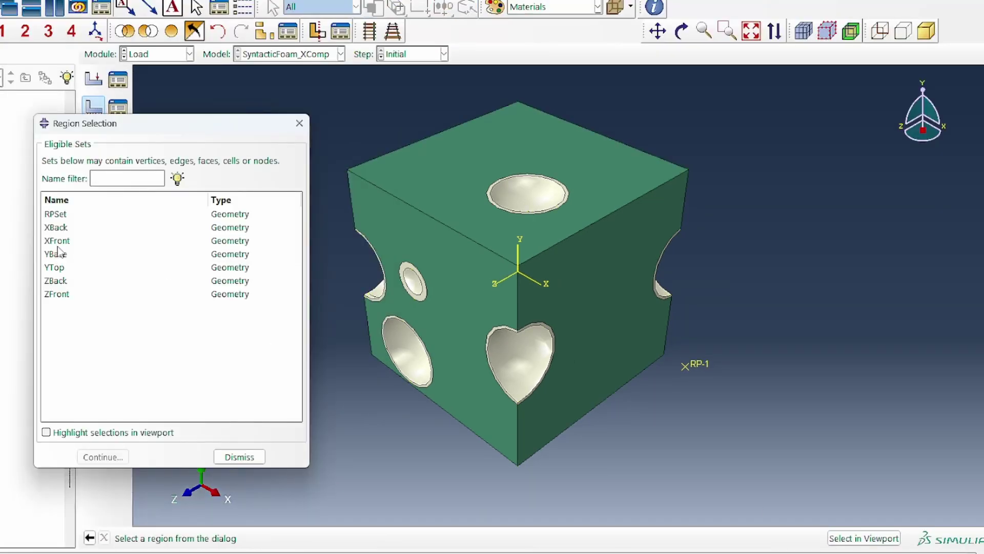
pyautogui.click(57, 228)
pyautogui.click(46, 432)
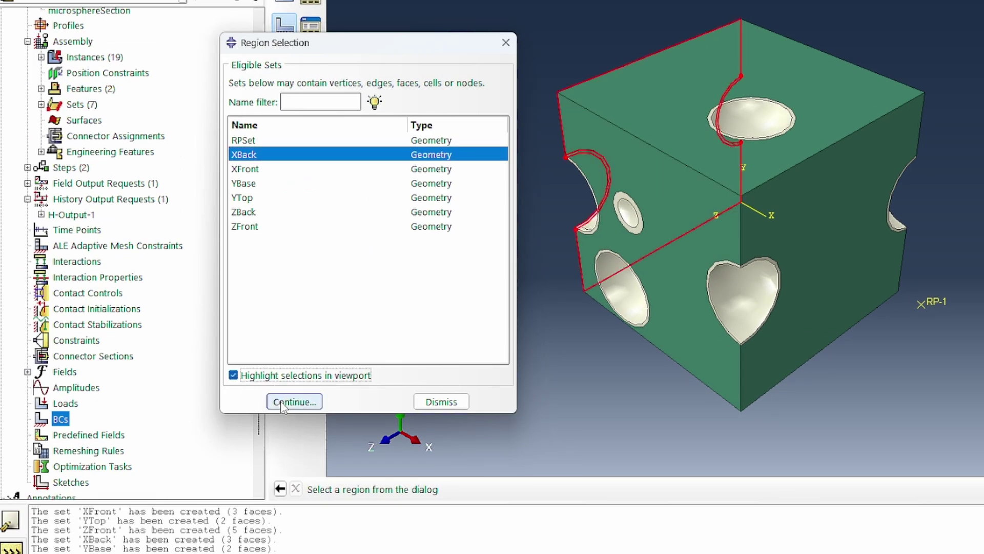
pyautogui.click(281, 405)
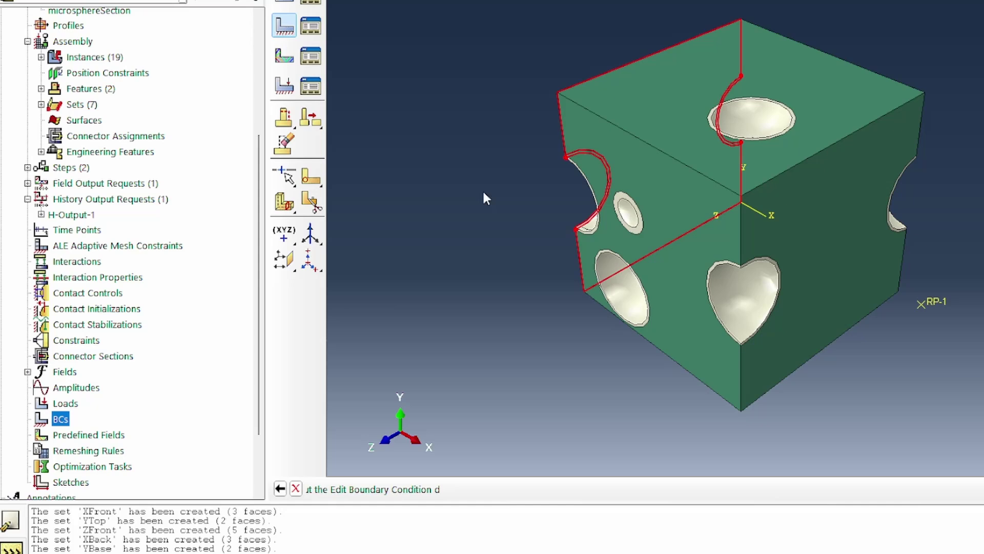
pyautogui.click(210, 316)
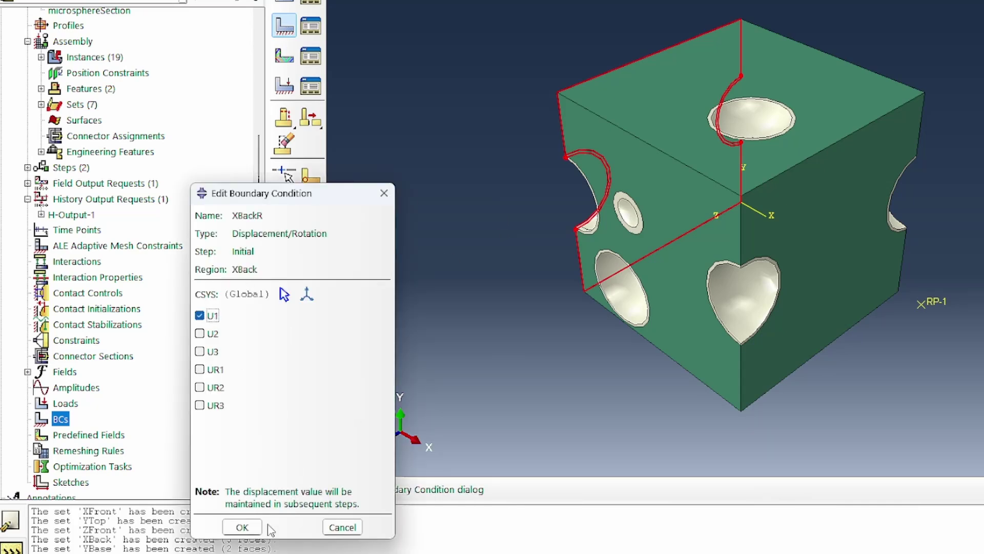
pyautogui.click(242, 527)
# Step: Add YBaseR in the Initial step fixing U2 on the YBase set
pyautogui.doubleClick(72, 420)
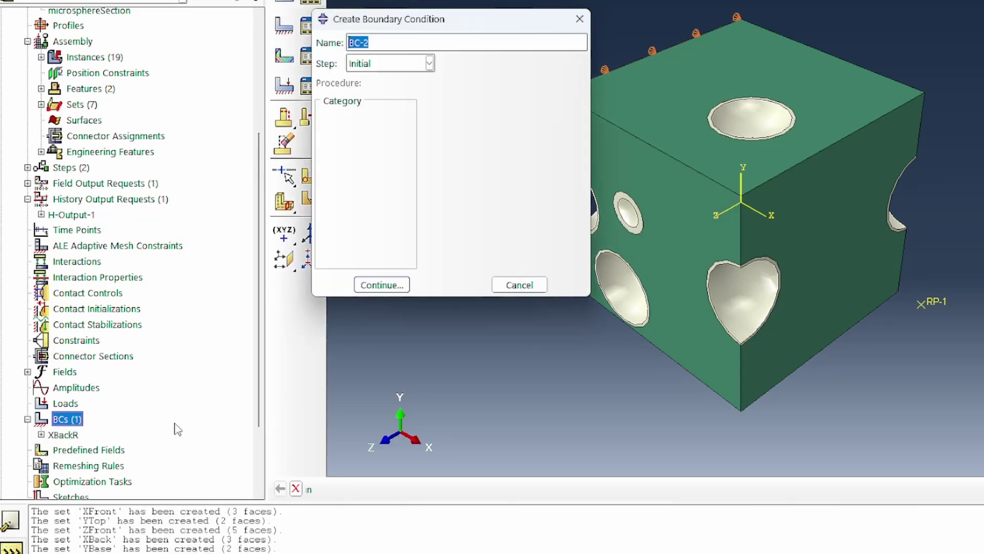
pyautogui.write('y')
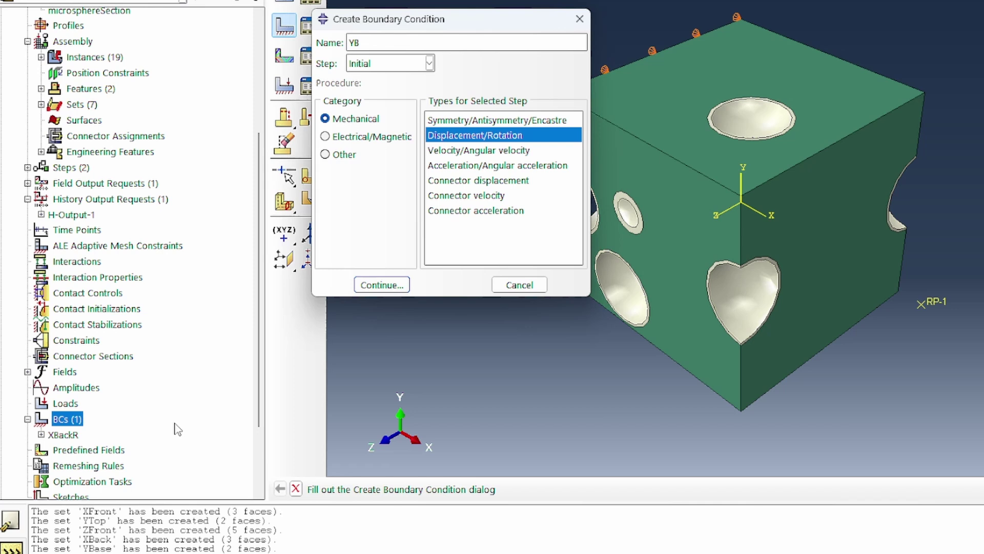
pyautogui.click(382, 284)
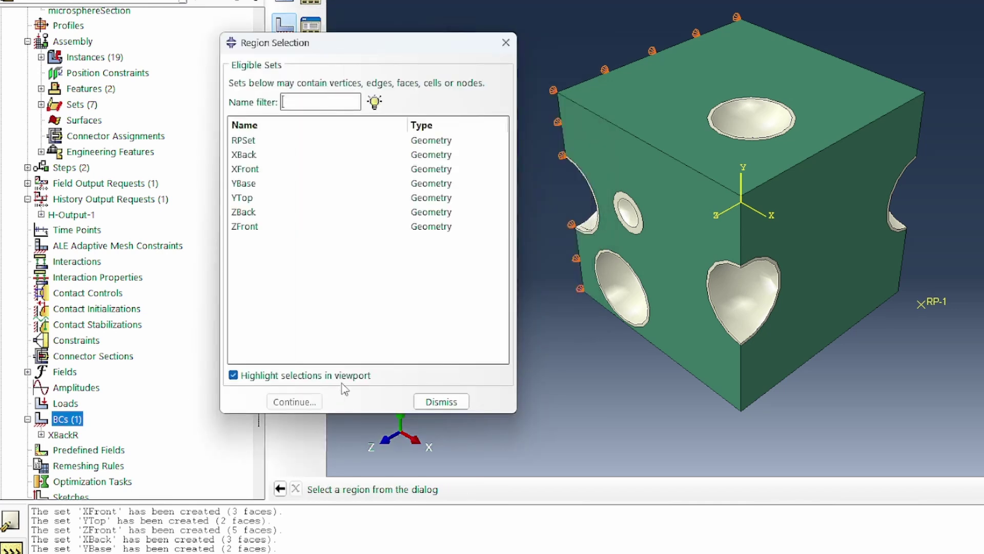
pyautogui.click(256, 184)
pyautogui.click(294, 402)
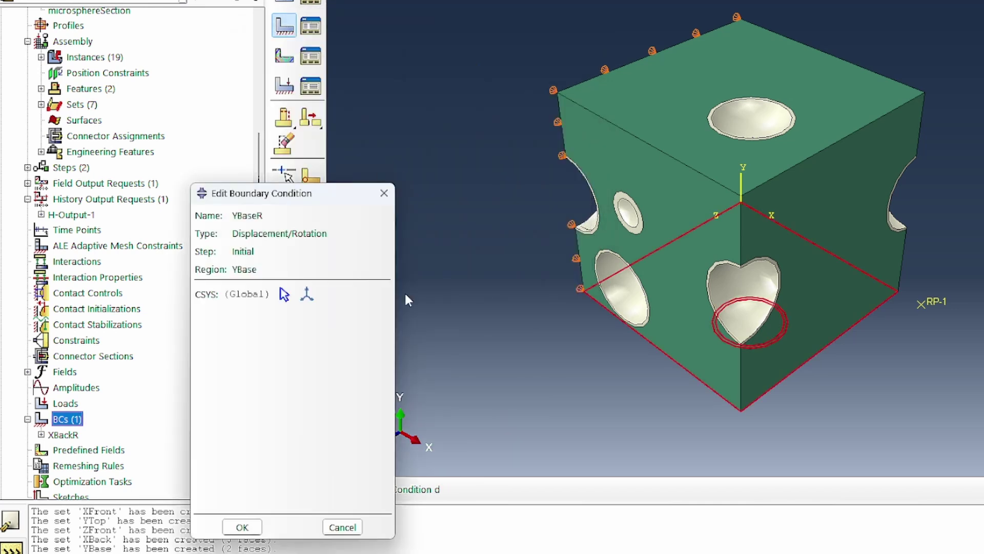
pyautogui.click(211, 334)
pyautogui.click(242, 527)
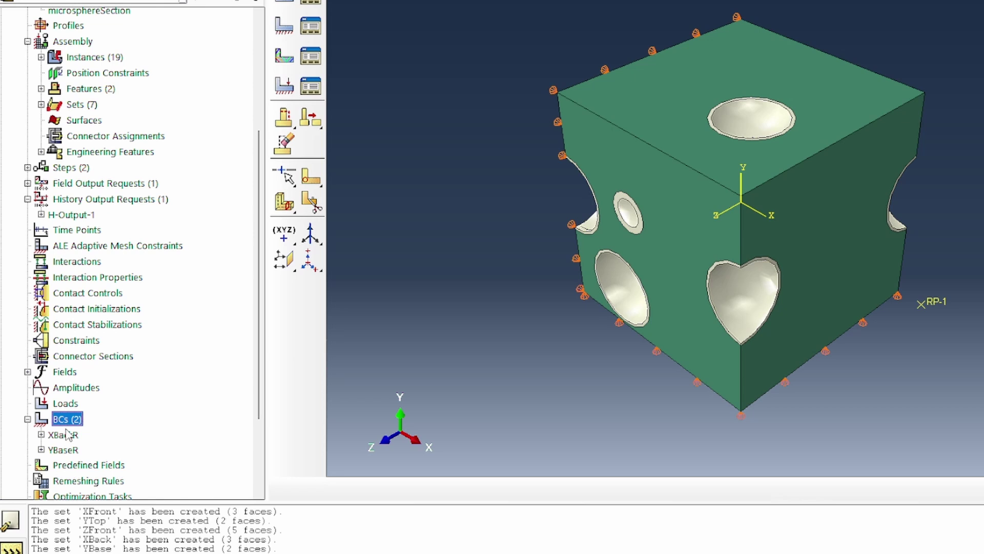
# Step: Add ZBackR in the Initial step fixing U3 on the ZBack set
pyautogui.doubleClick(70, 420)
pyautogui.write('ZBackR')
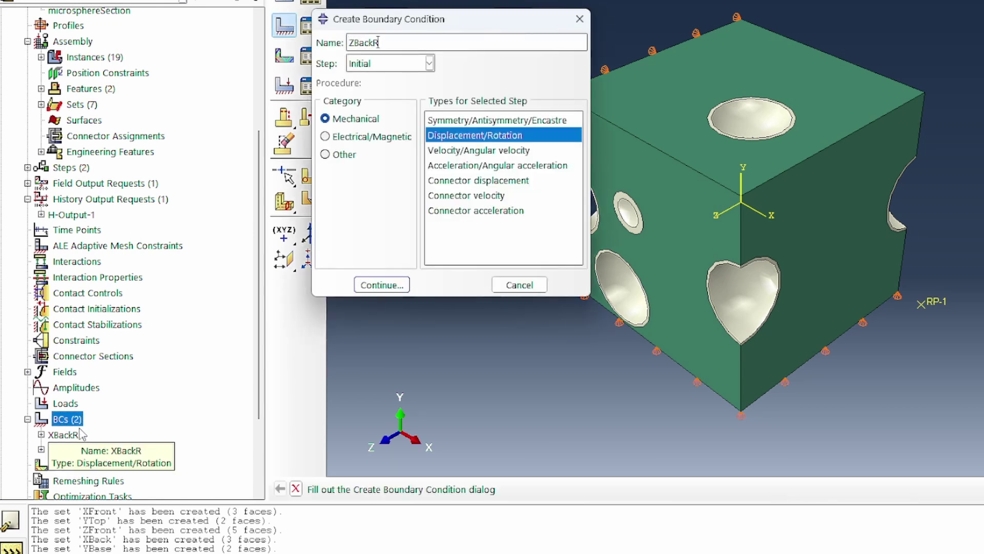
pyautogui.press('Return')
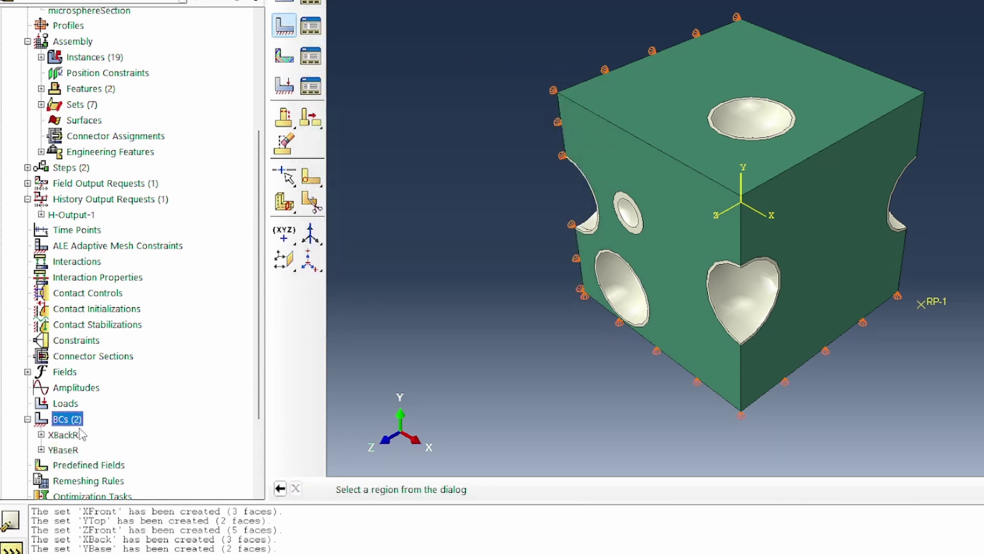
pyautogui.click(255, 219)
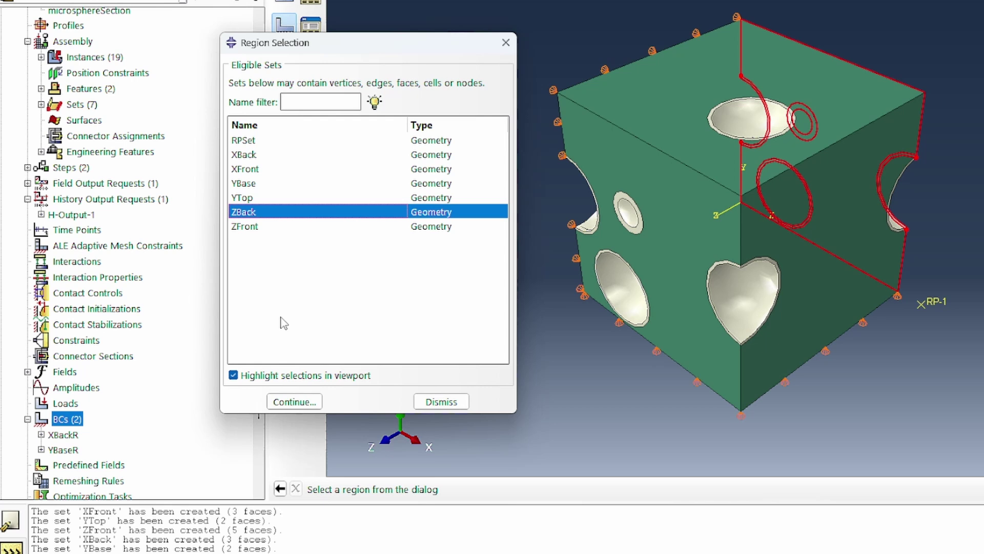
pyautogui.click(287, 401)
pyautogui.click(201, 351)
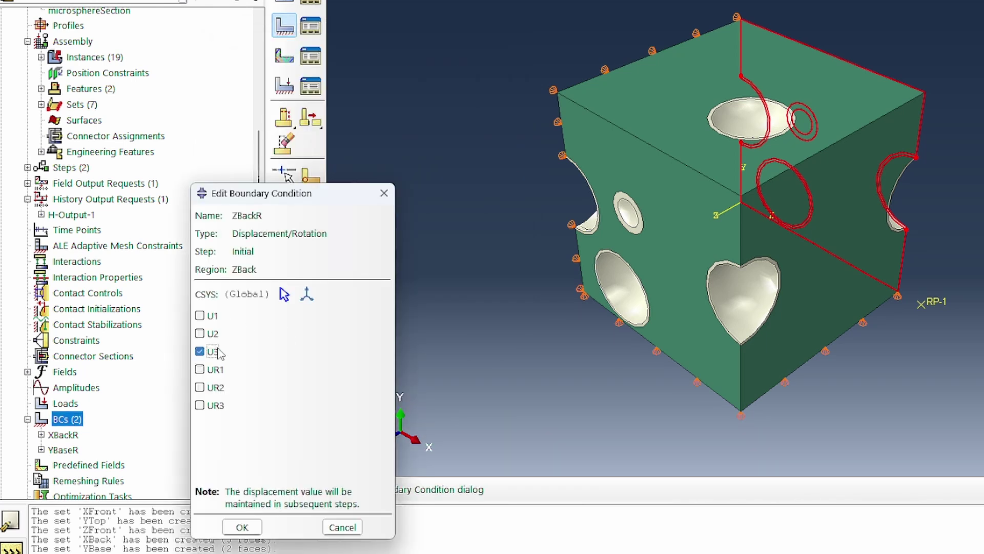
pyautogui.click(242, 527)
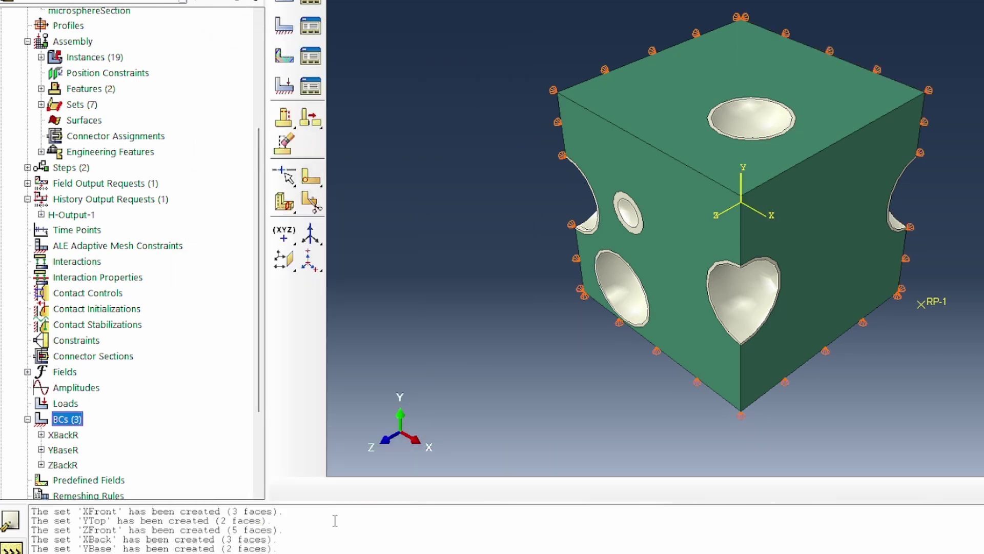
# Step: Create TensLoad in loadingStep on RPSet, prescribing U1 = 40
pyautogui.doubleClick(68, 426)
pyautogui.write('Tens')
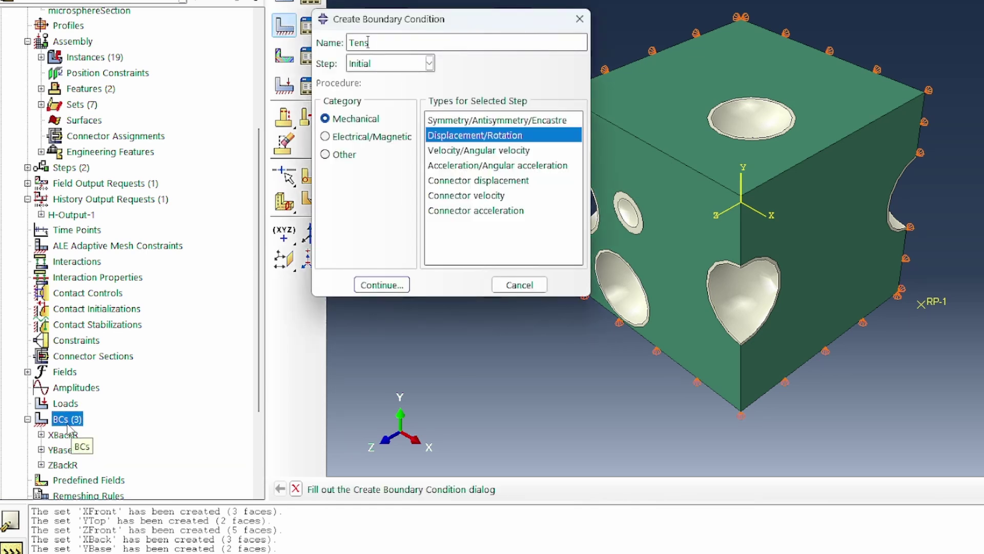
pyautogui.write('Load')
pyautogui.click(385, 65)
pyautogui.click(390, 97)
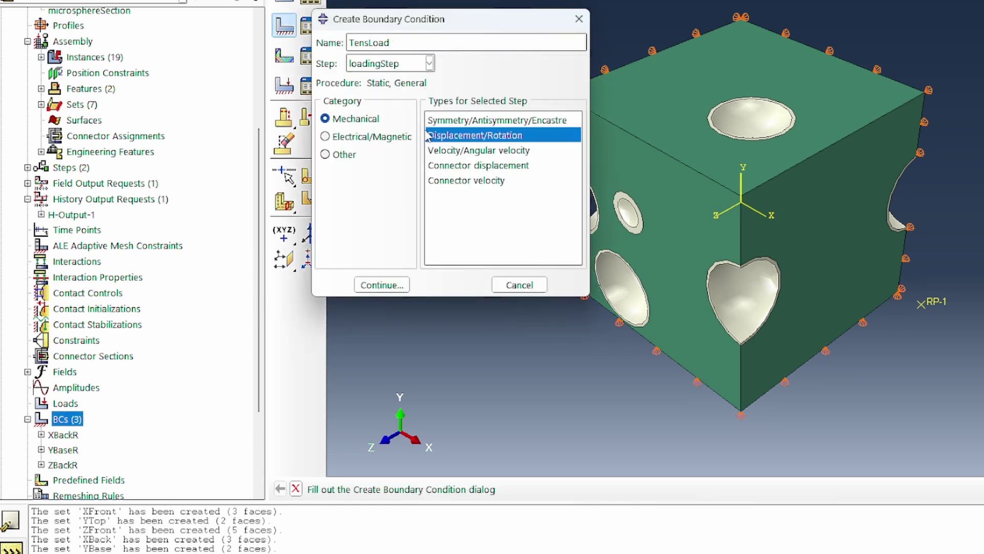
pyautogui.click(382, 286)
pyautogui.click(254, 141)
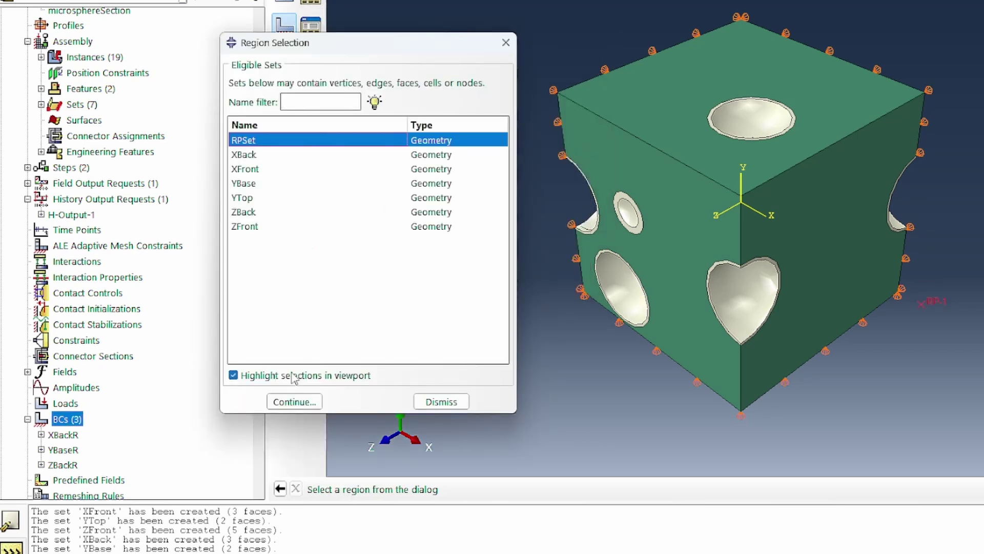
pyautogui.click(301, 403)
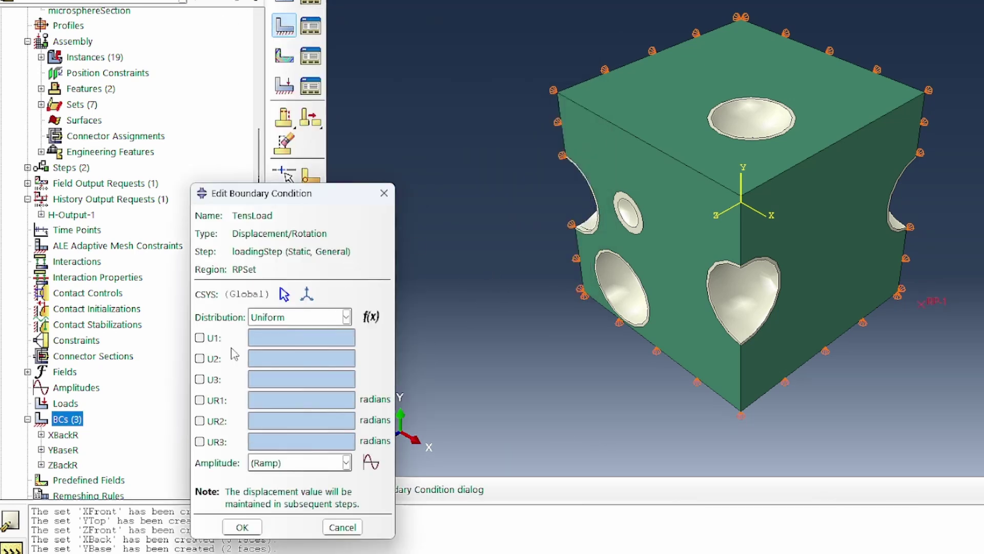
pyautogui.click(214, 338)
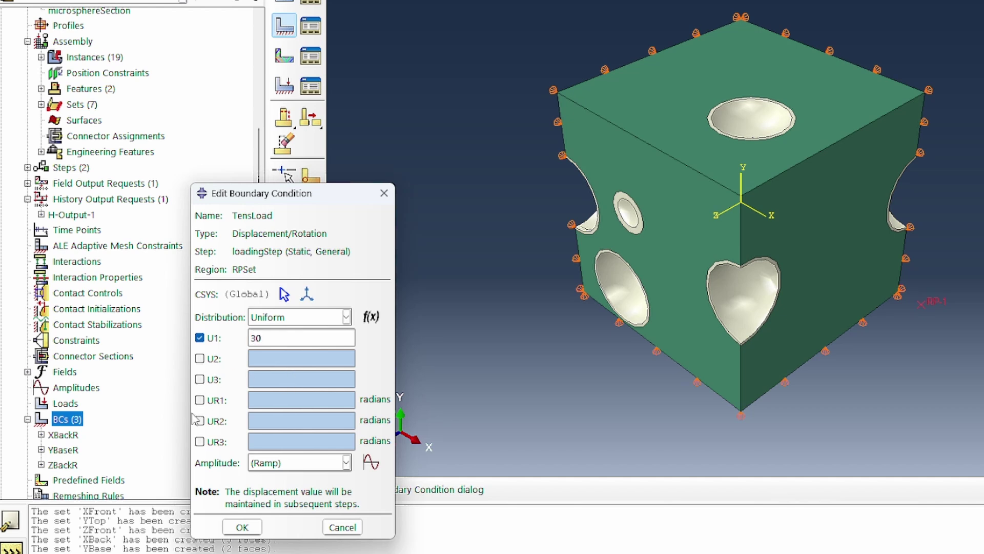
pyautogui.click(242, 527)
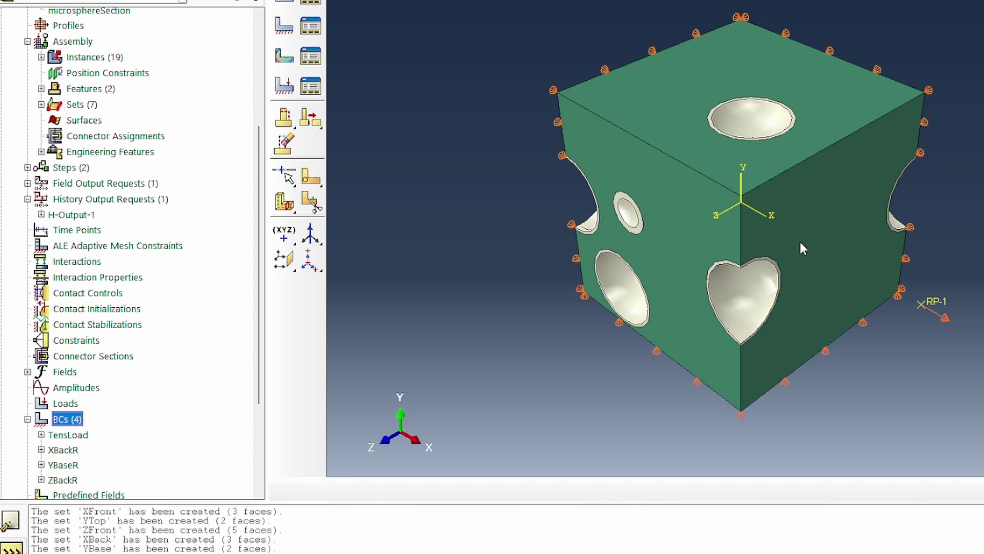
# Step: Start an Equation constraint with row 1: coefficient 1, set XFront, DOF 1
pyautogui.click(75, 340)
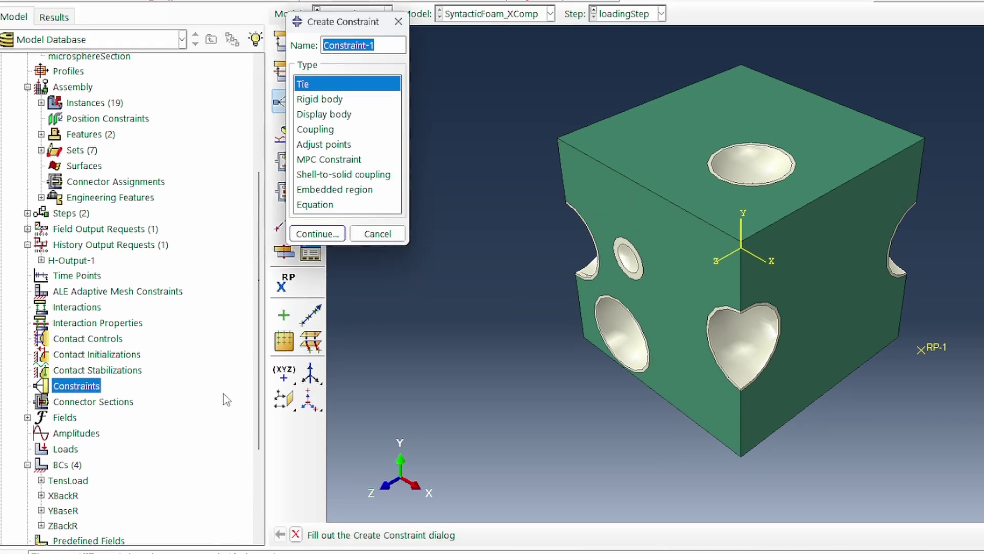
pyautogui.write('C')
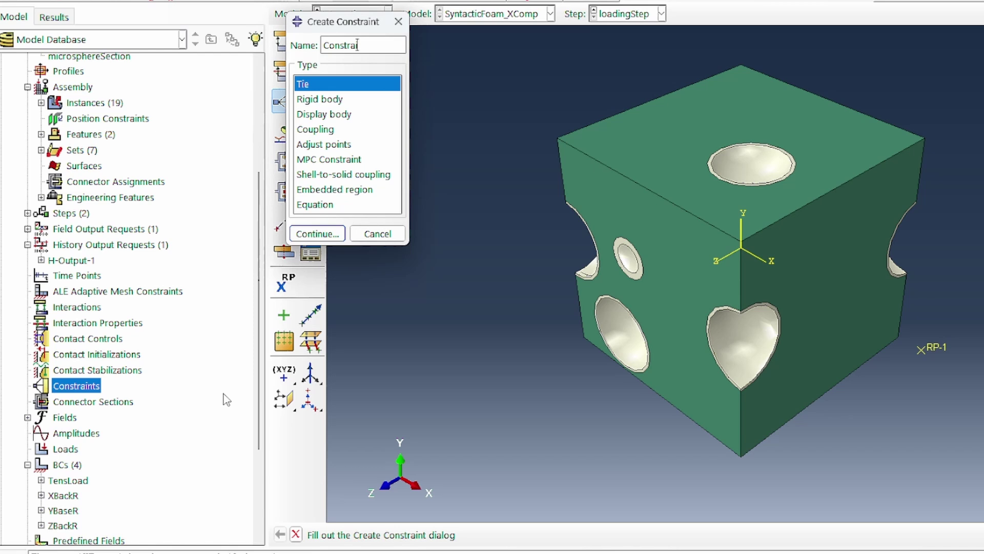
pyautogui.click(329, 205)
pyautogui.click(318, 235)
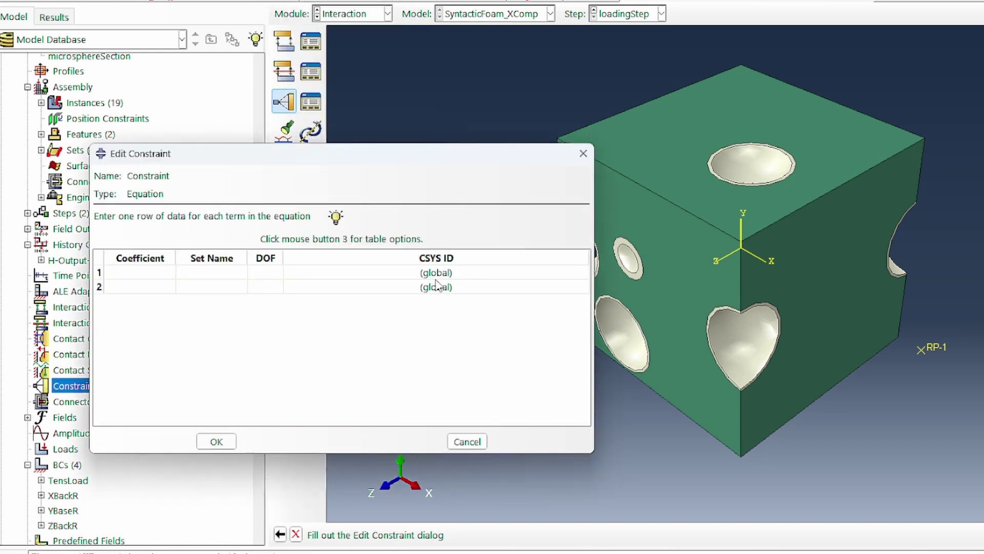
pyautogui.moveTo(246, 258); pyautogui.dragTo(342, 257)
pyautogui.click(162, 272)
pyautogui.write('1')
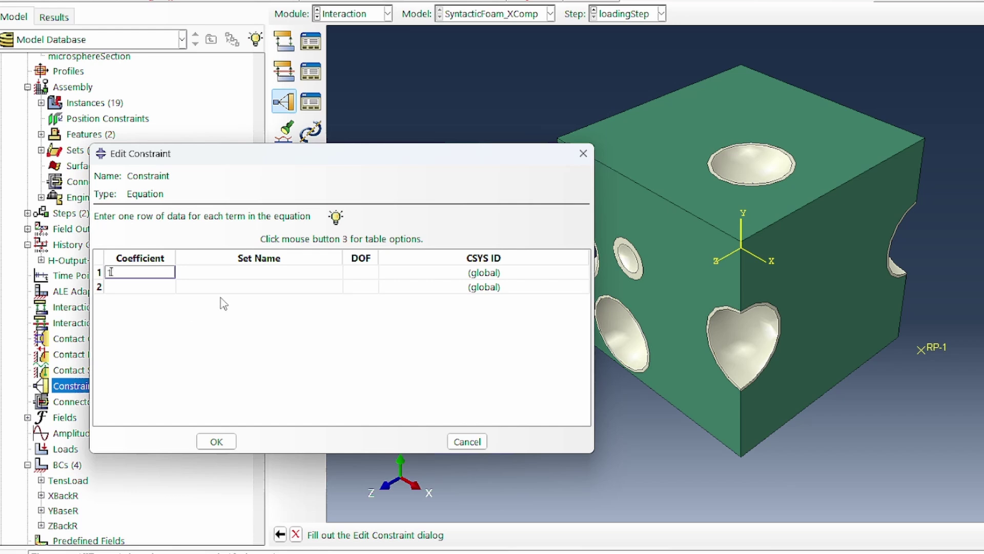
pyautogui.click(210, 272)
pyautogui.click(210, 272)
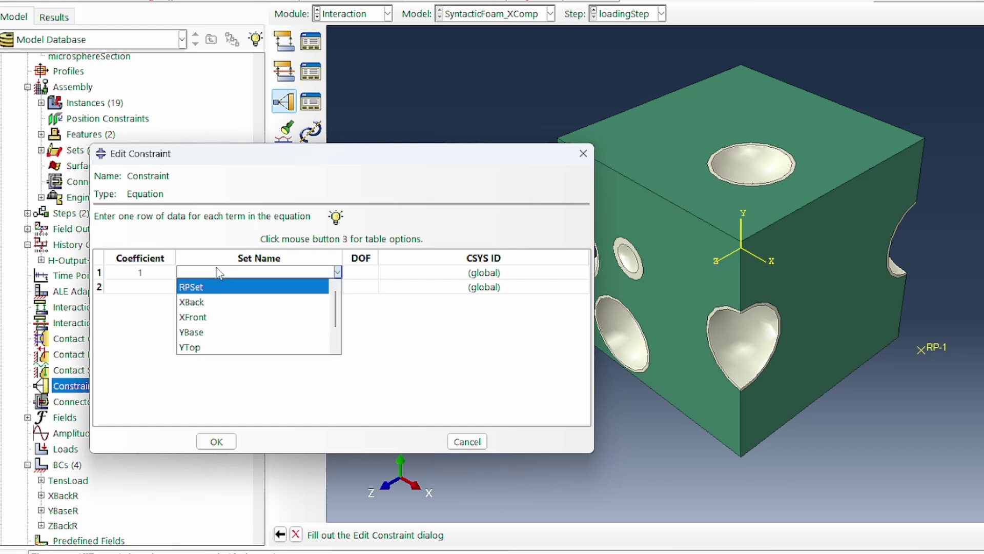
pyautogui.click(213, 317)
pyautogui.click(368, 274)
pyautogui.write('1')
# Step: Fill row 2 with coefficient -1, set RPSet, DOF 1, and confirm the constraint
pyautogui.click(367, 288)
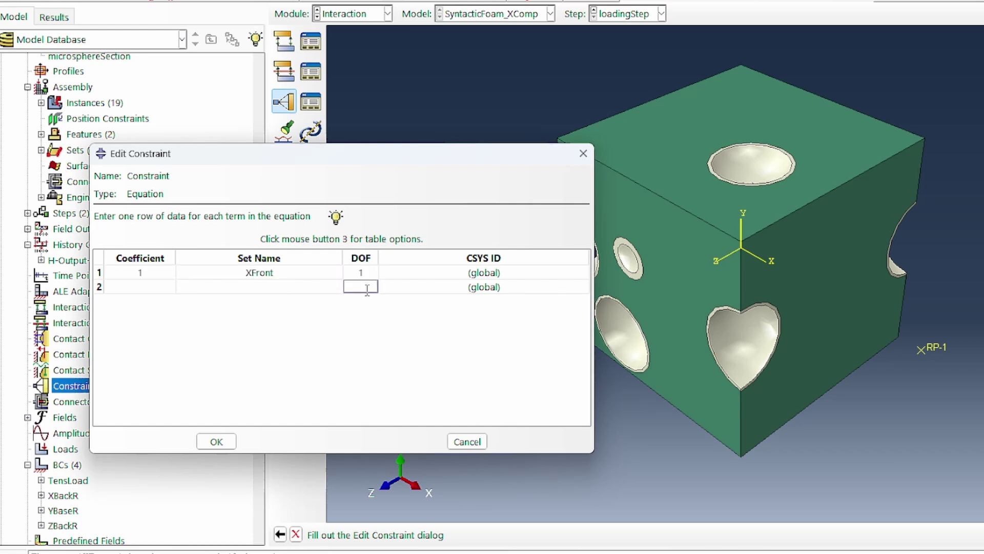
pyautogui.click(291, 286)
pyautogui.click(292, 286)
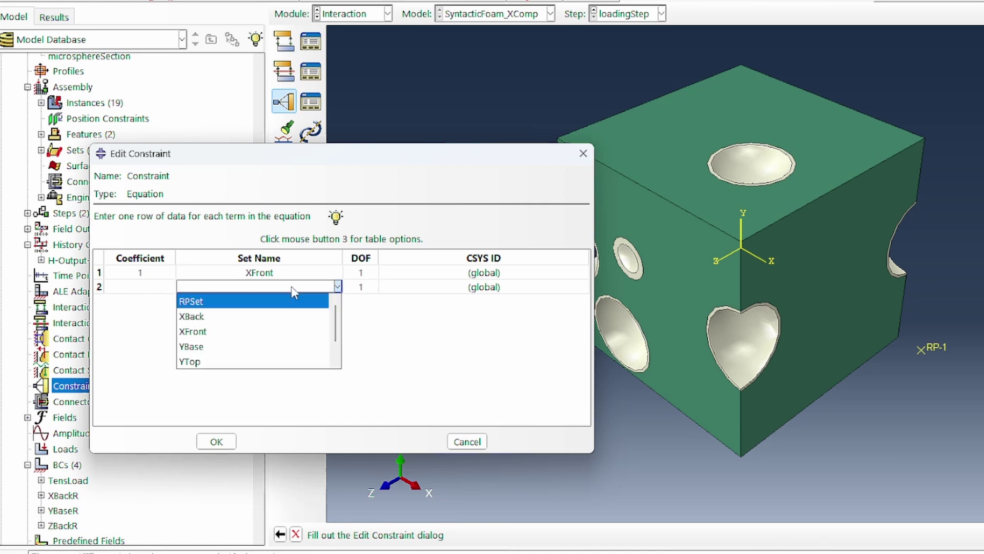
pyautogui.click(211, 302)
pyautogui.click(160, 288)
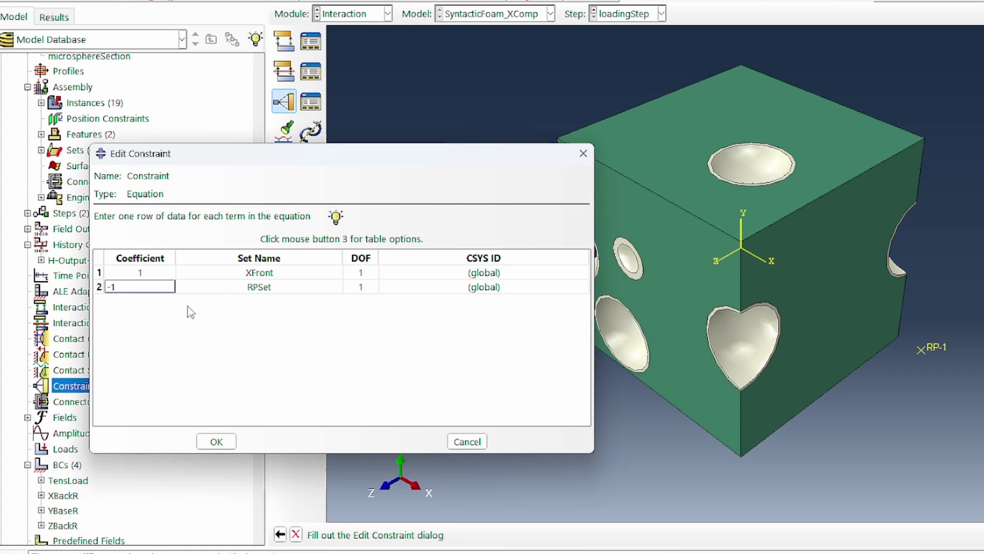
pyautogui.click(294, 345)
pyautogui.click(216, 441)
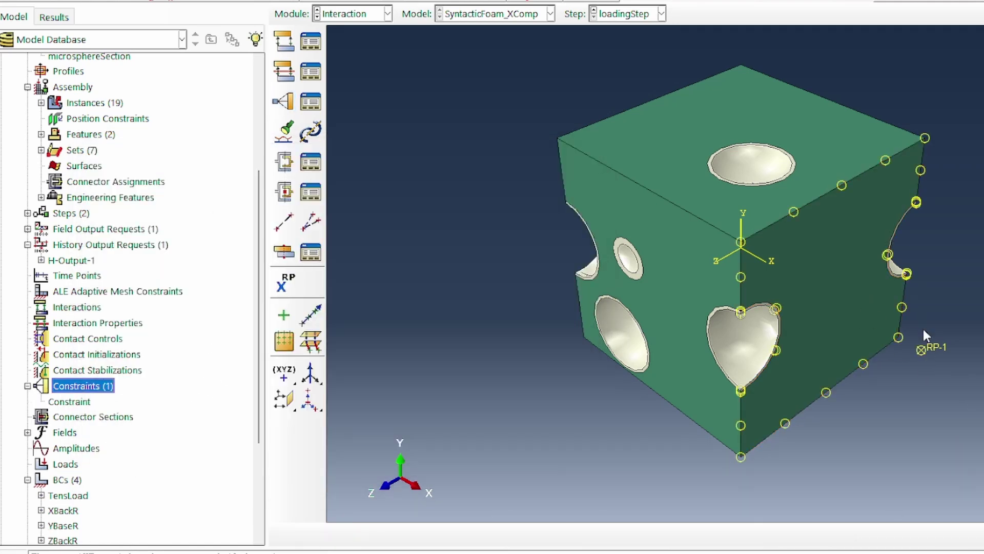
# Step: Create history output request RPHO with its domain restricted to the RPSet set
pyautogui.scroll(-3, 131, 334)
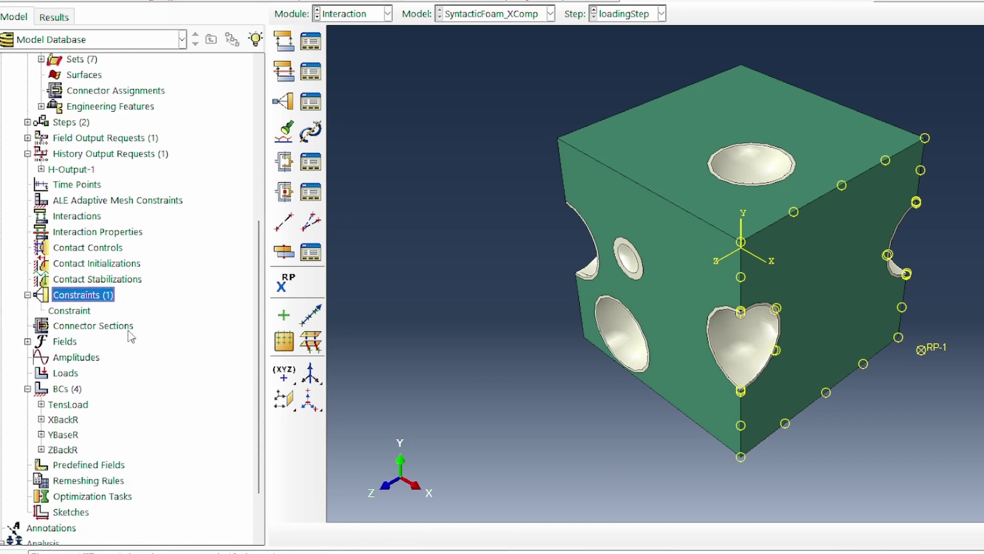
pyautogui.scroll(4, 132, 334)
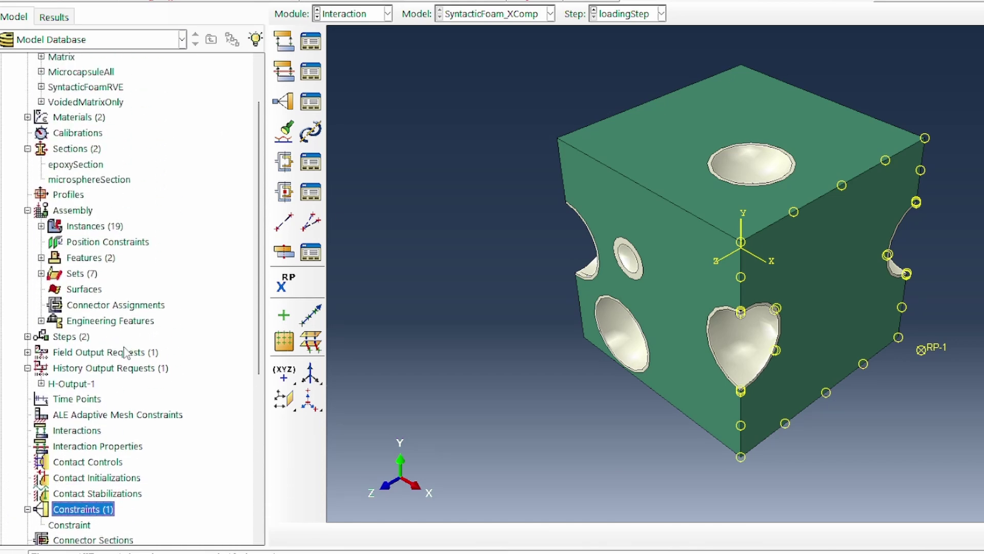
pyautogui.doubleClick(90, 369)
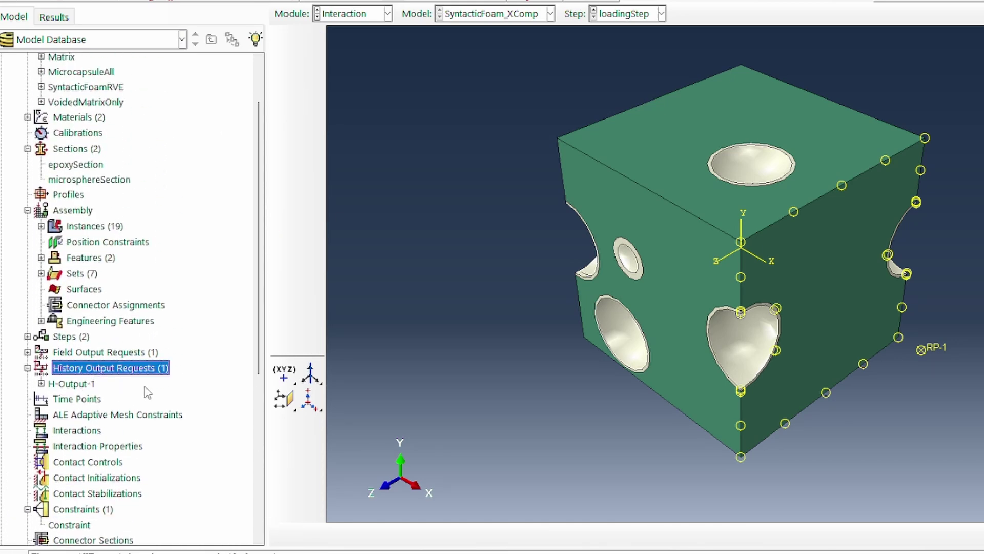
pyautogui.write('RPHO')
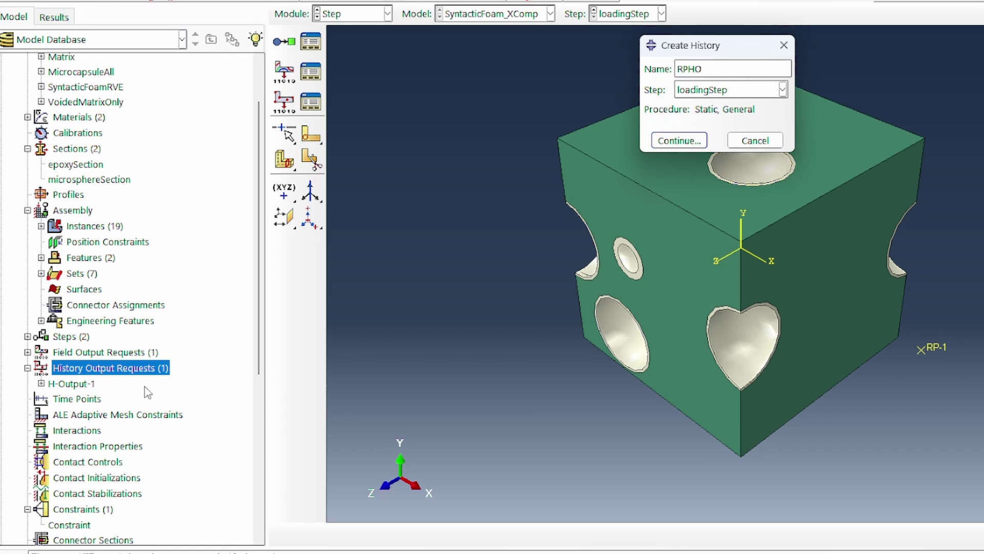
pyautogui.press('Return')
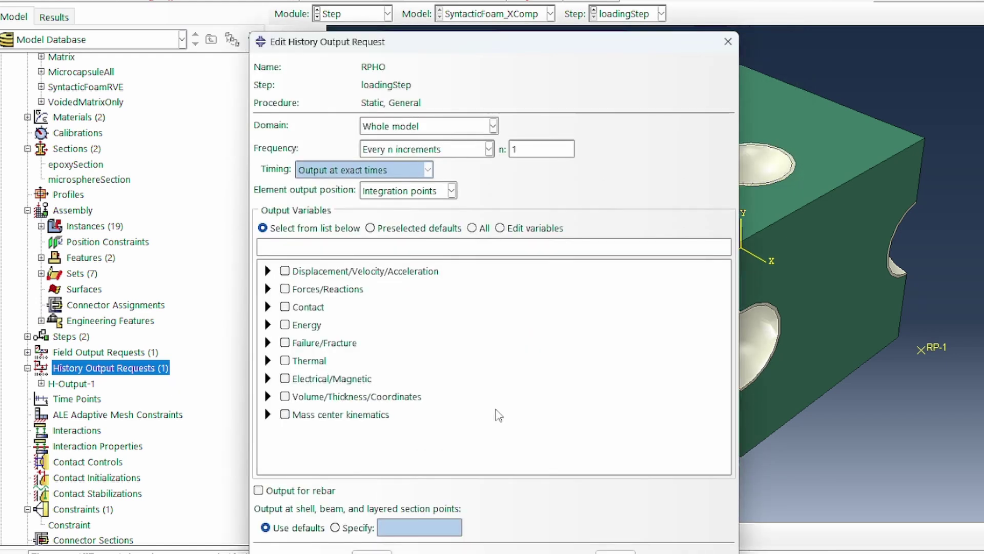
pyautogui.click(461, 129)
pyautogui.click(446, 157)
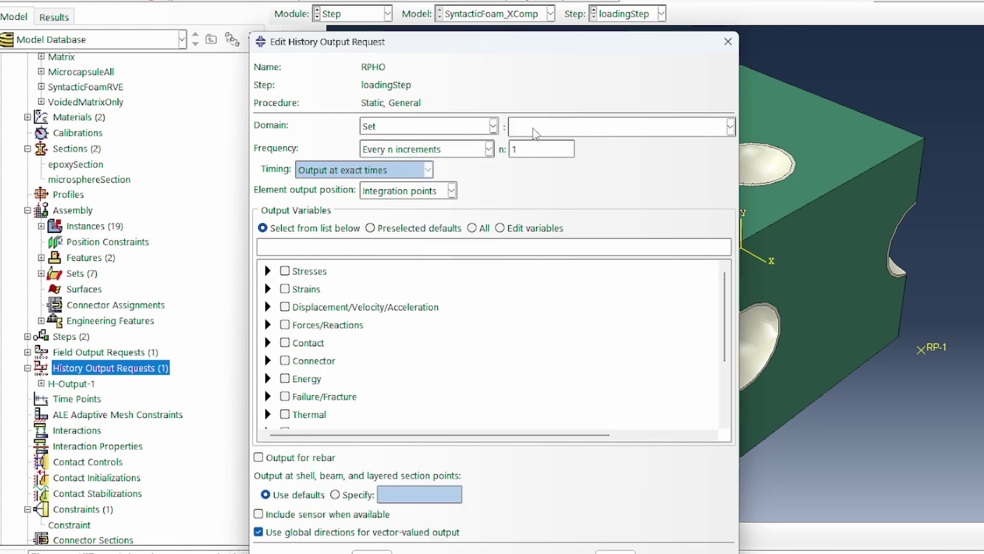
pyautogui.click(535, 128)
pyautogui.click(533, 147)
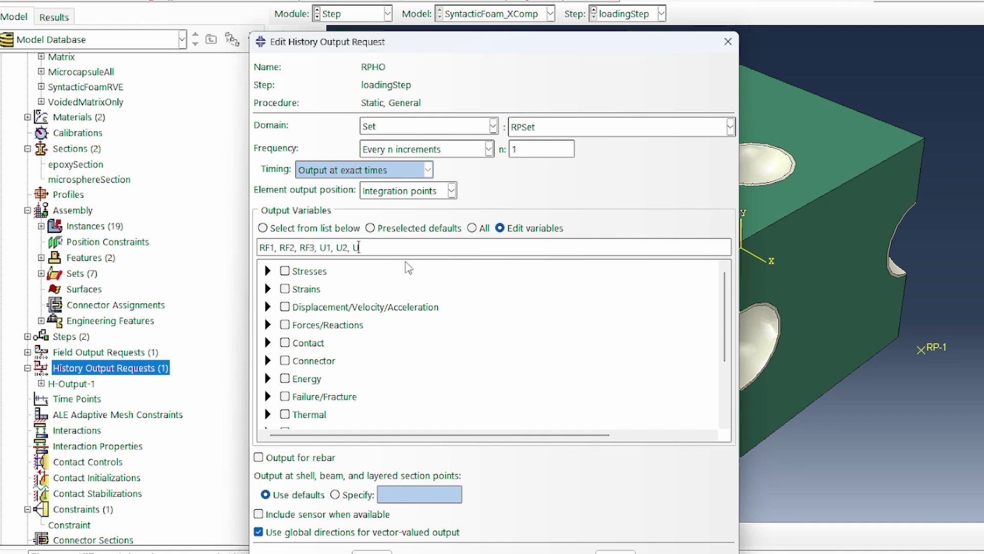
pyautogui.click(371, 551)
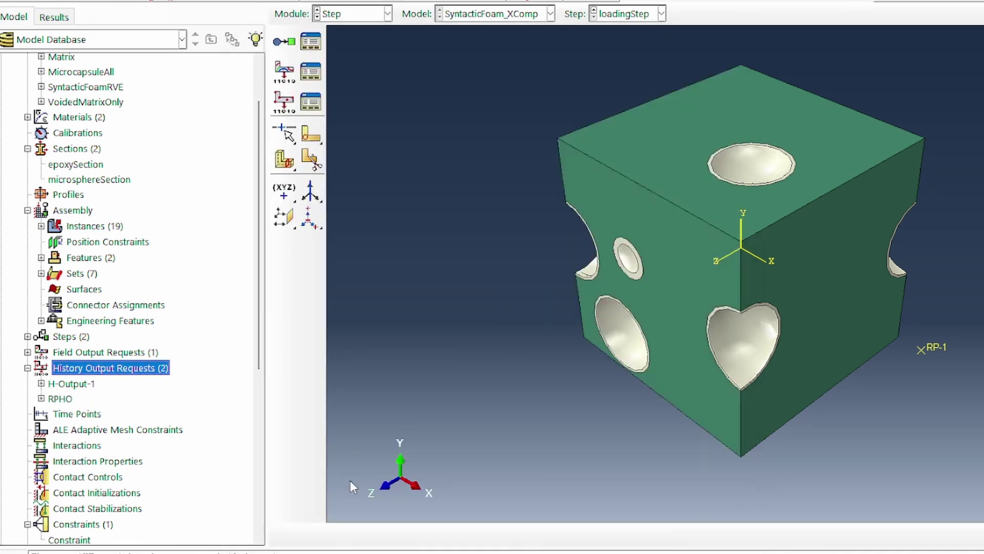
# Step: Copy SyntacticFoam_XTens as a new model named SyntacticFoam_YTens
pyautogui.click(62, 399)
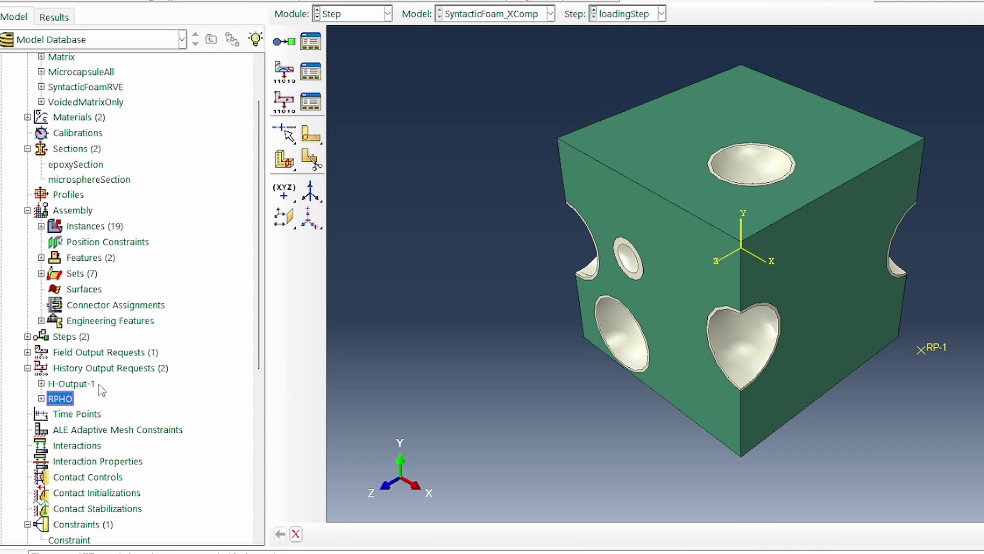
pyautogui.scroll(-1, 154, 351)
pyautogui.scroll(3, 16, 77)
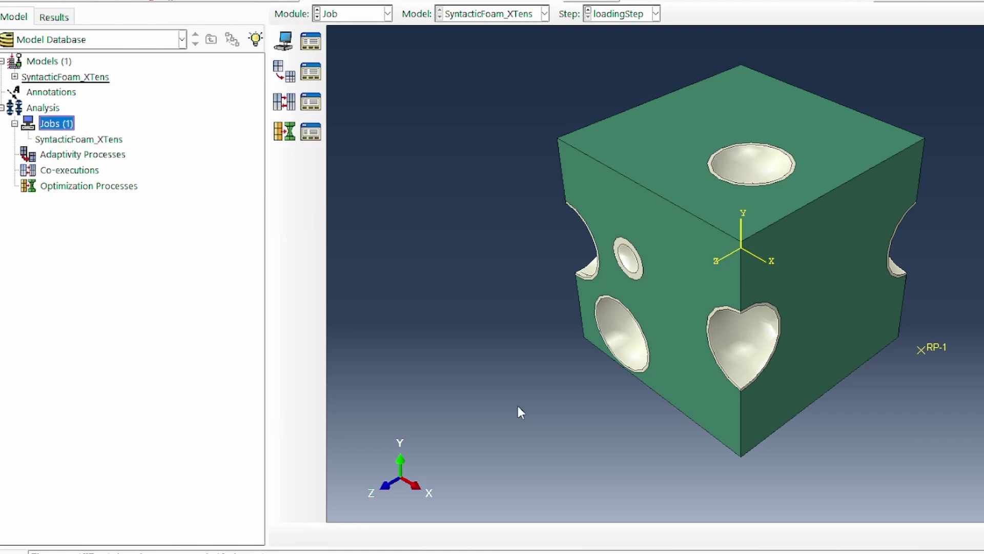
pyautogui.rightClick(97, 79)
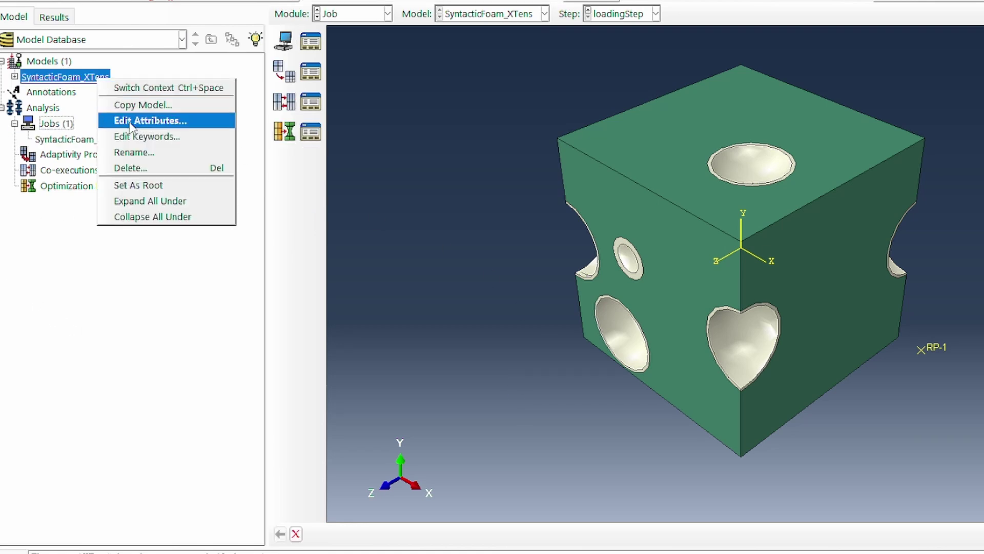
pyautogui.click(144, 105)
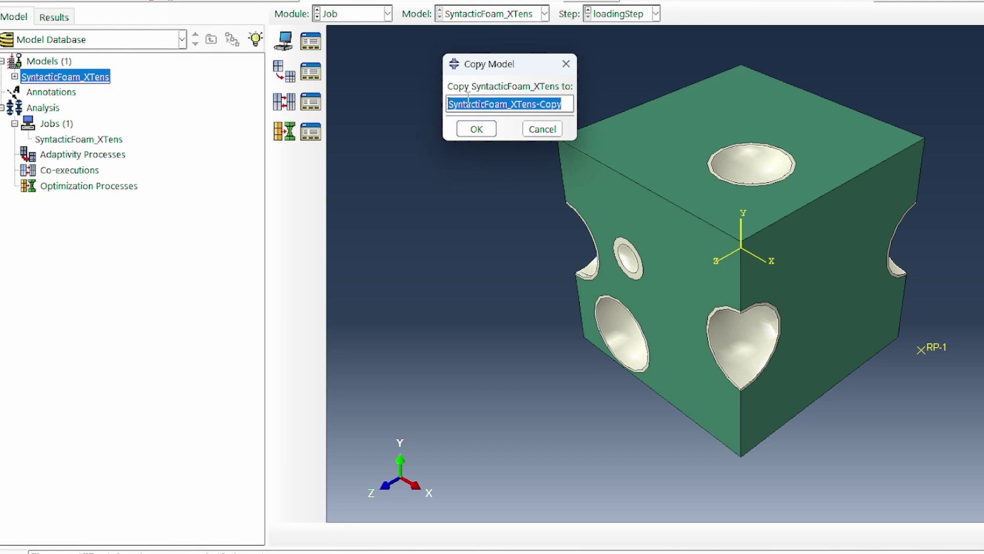
pyautogui.click(509, 104)
pyautogui.write('Y')
pyautogui.press('End')
pyautogui.press('BackSpace')
pyautogui.press('BackSpace')
pyautogui.press('BackSpace')
pyautogui.press('BackSpace')
pyautogui.press('BackSpace')
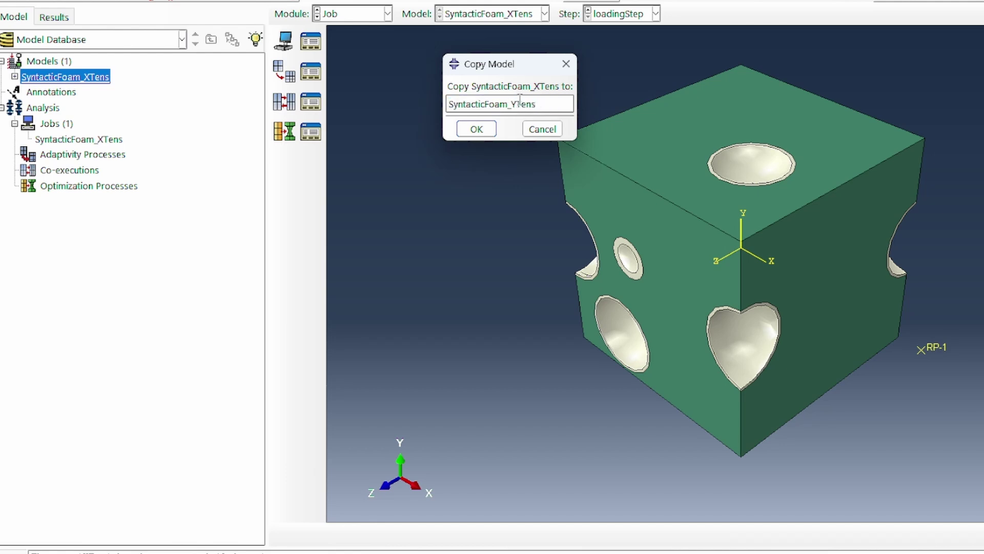
pyautogui.press('Return')
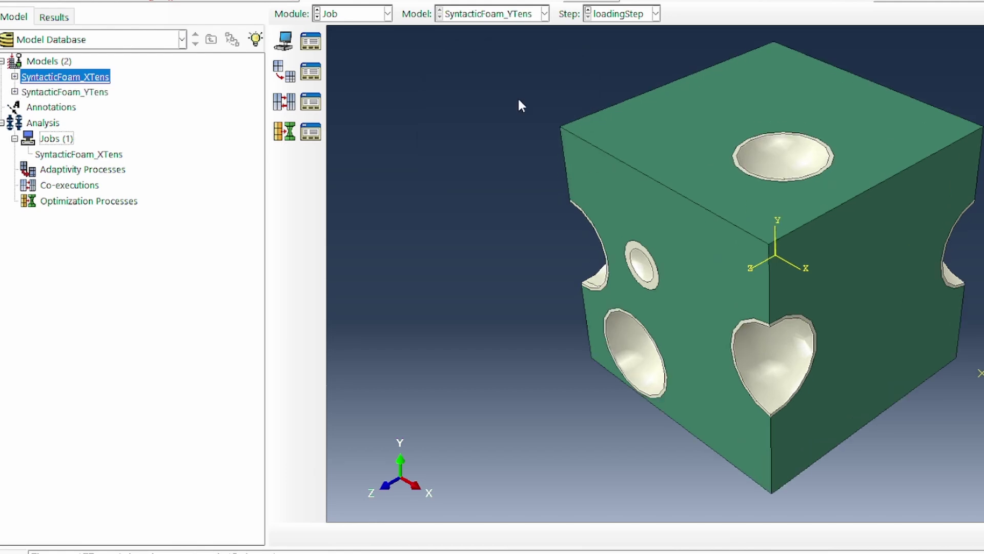
# Step: Copy SyntacticFoam_YTens as a new model named SyntacticFoam_ZTens
pyautogui.rightClick(24, 92)
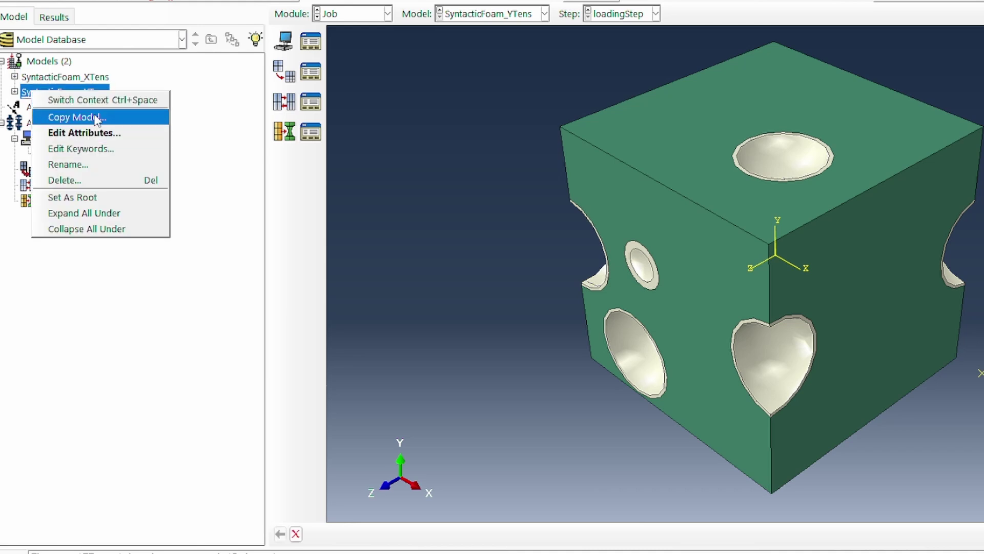
pyautogui.click(66, 116)
pyautogui.moveTo(511, 104); pyautogui.dragTo(515, 104)
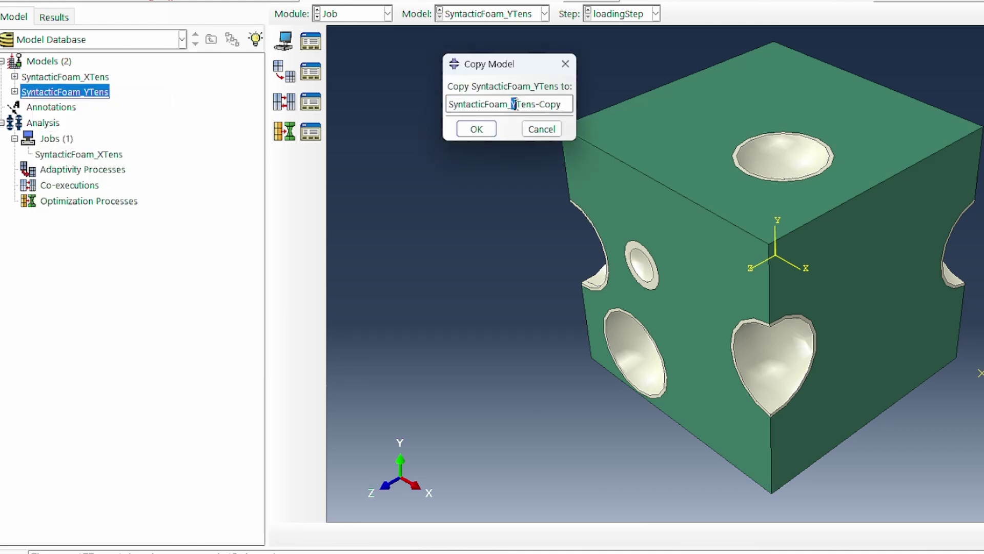
pyautogui.write('Z')
pyautogui.press('Delete')
pyautogui.press('Delete')
pyautogui.press('Delete')
pyautogui.press('Delete')
pyautogui.press('Delete')
pyautogui.press('Return')
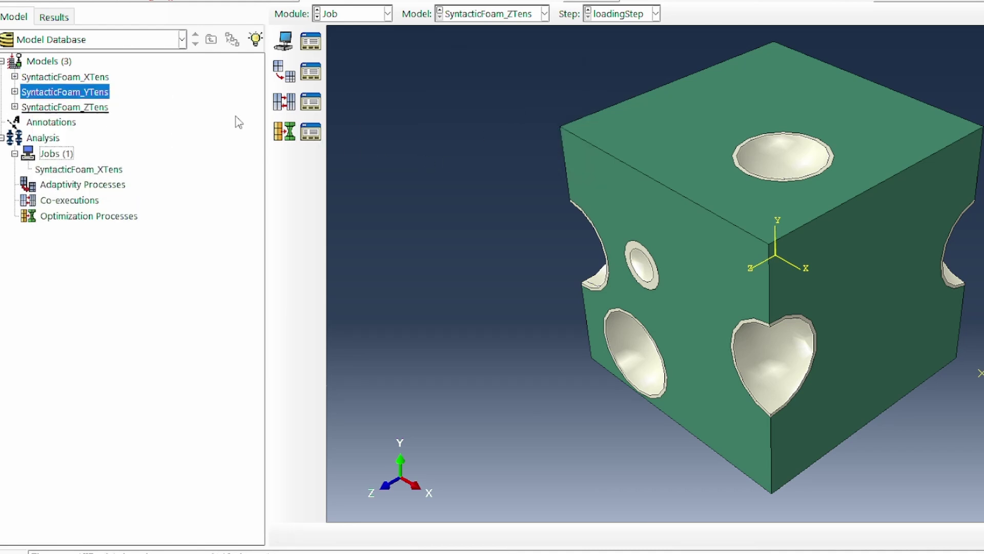
# Step: In SyntacticFoam_YTens, switch TensLoad from U1 to U2 = 40
pyautogui.click(15, 91)
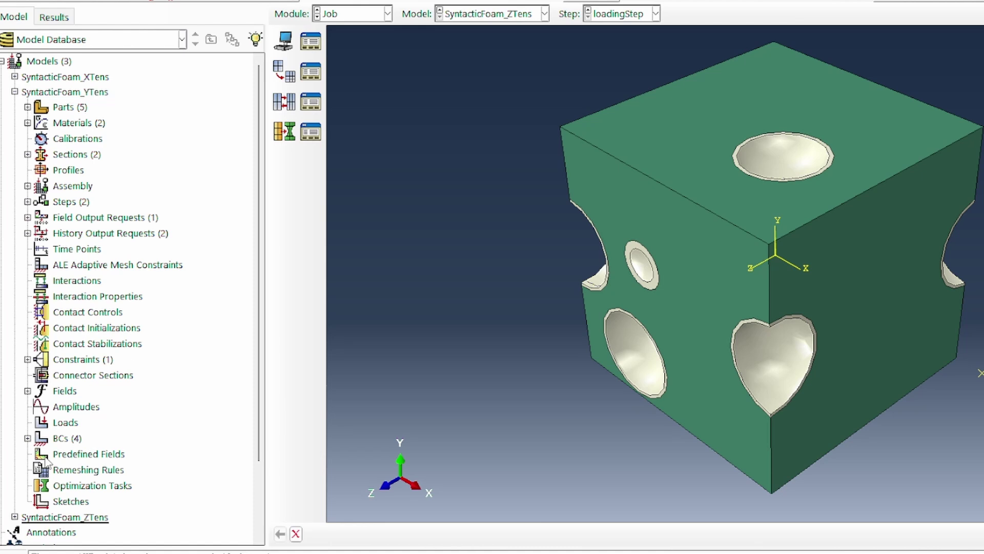
pyautogui.click(28, 438)
pyautogui.scroll(-2, 138, 405)
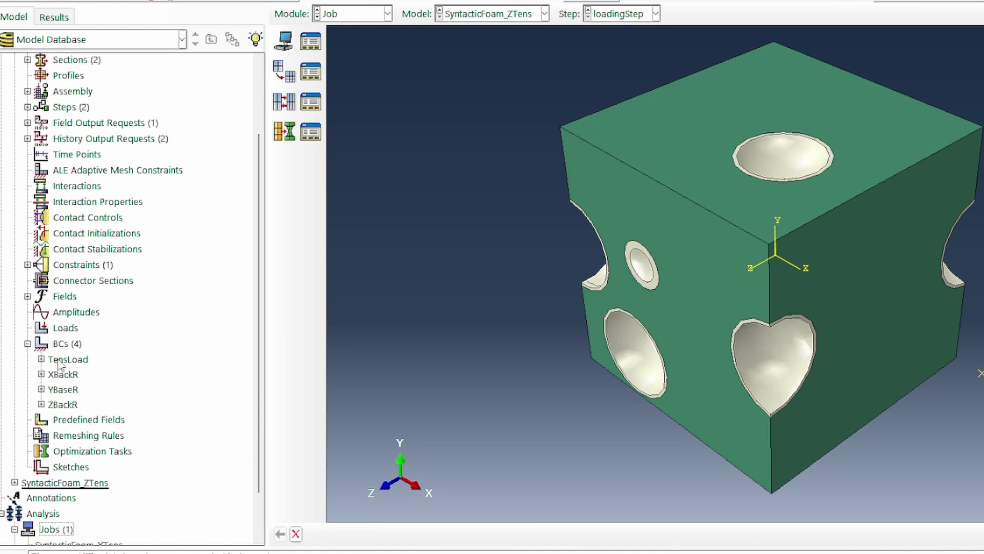
pyautogui.doubleClick(62, 359)
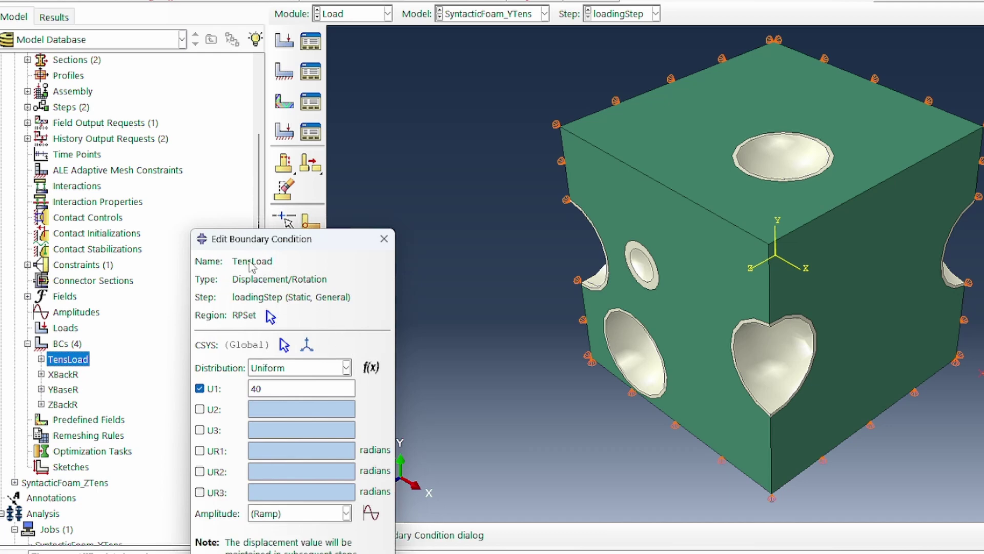
pyautogui.moveTo(318, 239); pyautogui.dragTo(506, 149)
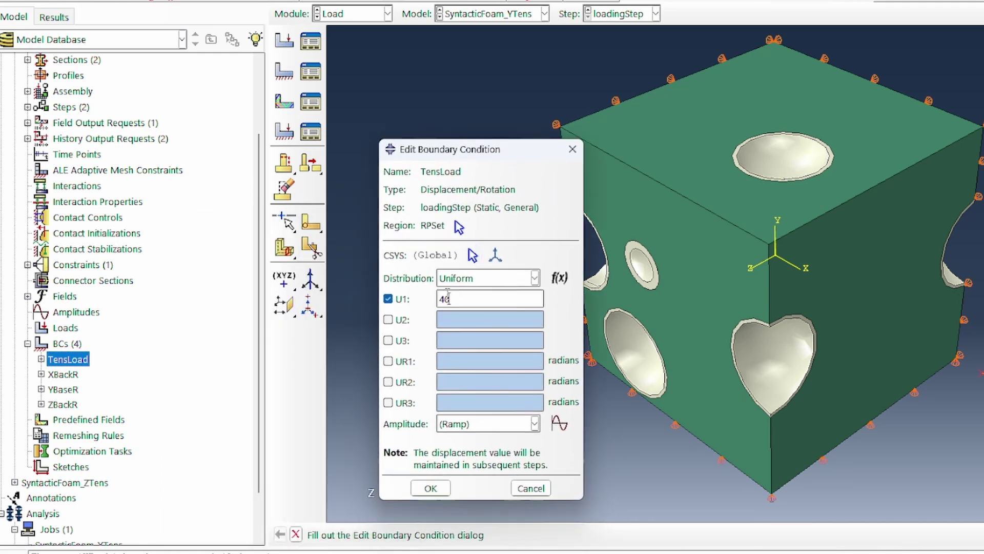
pyautogui.press('BackSpace')
pyautogui.press('BackSpace')
pyautogui.click(403, 321)
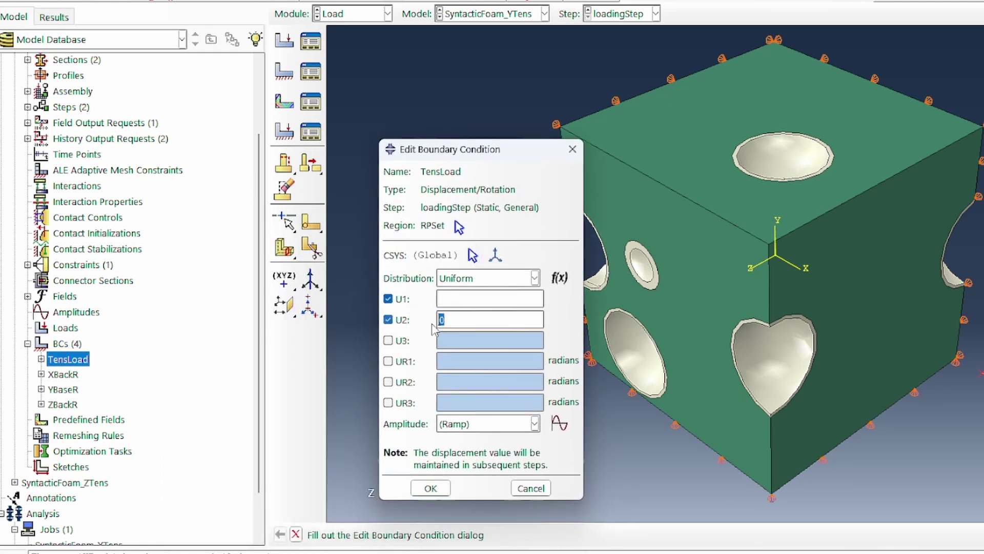
pyautogui.write('40')
pyautogui.click(388, 299)
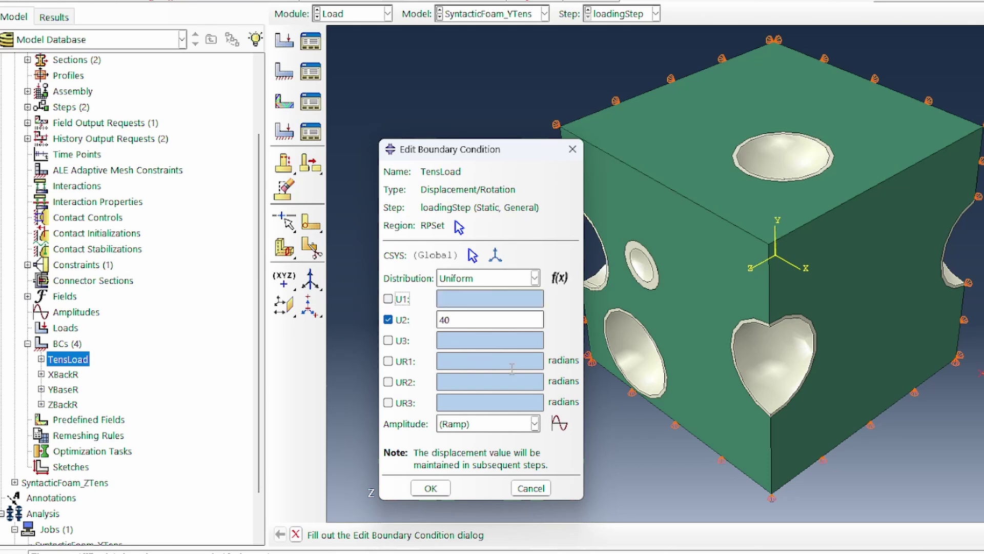
pyautogui.click(431, 488)
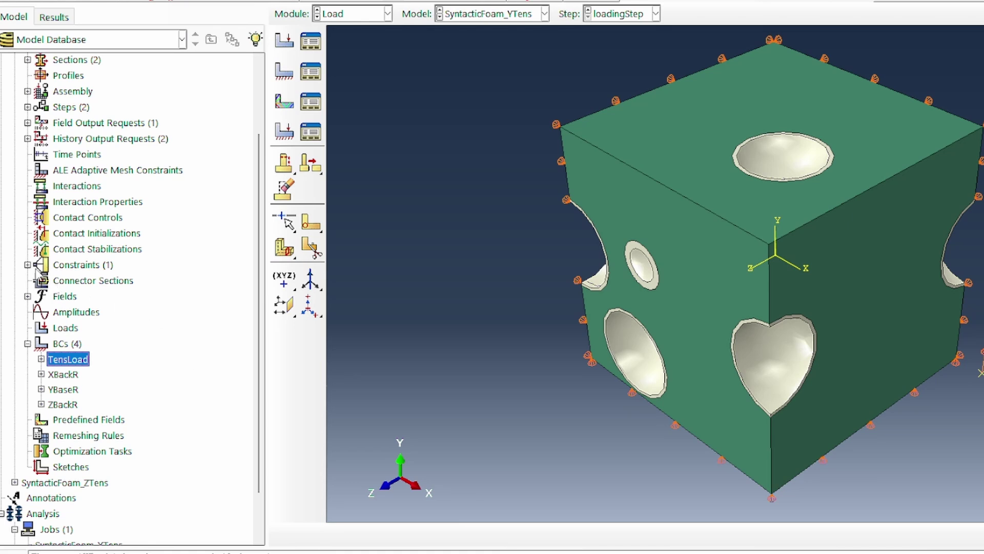
# Step: Set the YTens equation's first-term set to YTop and both DOF entries to 2
pyautogui.click(28, 264)
pyautogui.doubleClick(69, 280)
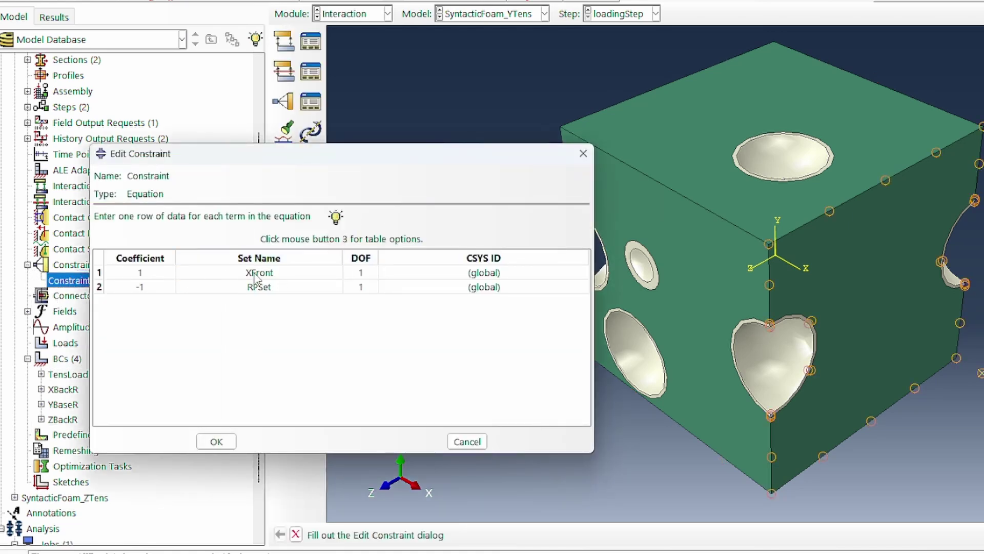
pyautogui.click(254, 275)
pyautogui.click(256, 273)
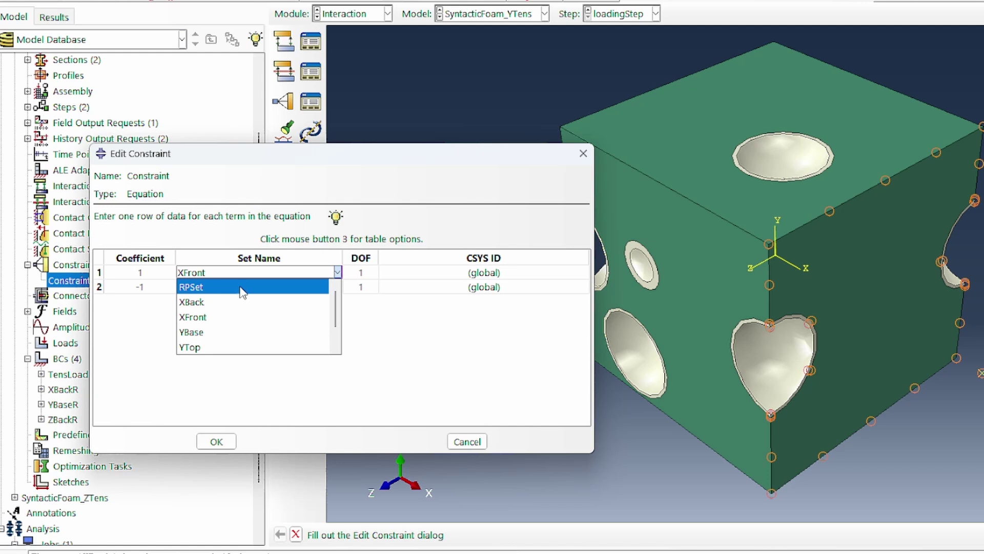
pyautogui.click(224, 347)
pyautogui.click(360, 273)
pyautogui.write('2')
pyautogui.click(361, 286)
pyautogui.write('2')
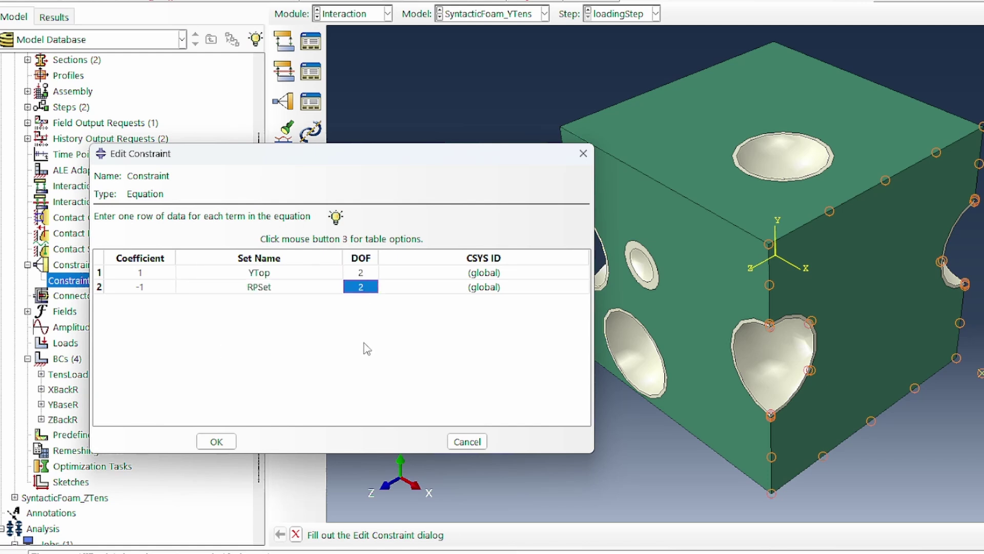
pyautogui.click(217, 440)
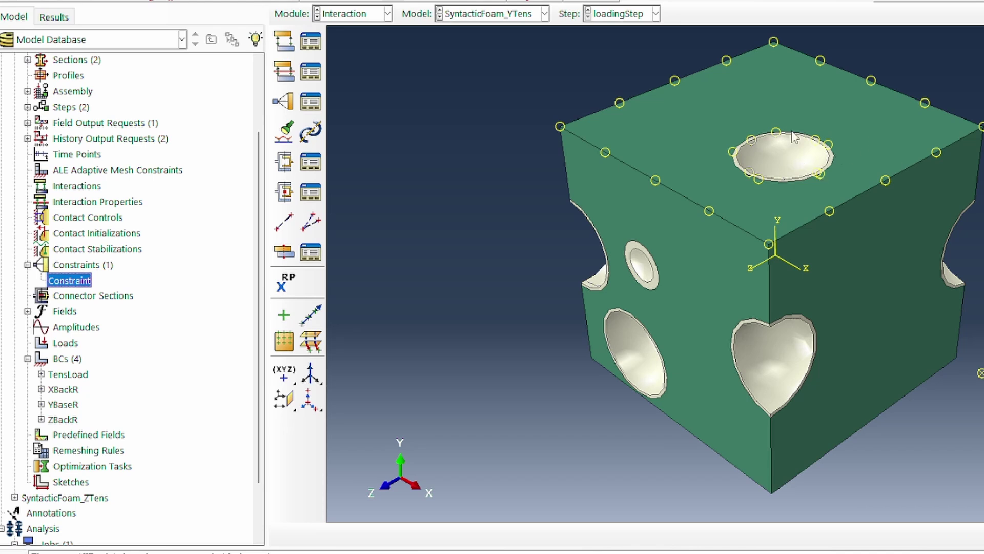
# Step: In SyntacticFoam_ZTens, switch TensLoad's RPSet displacement from U1 to U3
pyautogui.scroll(3, 67, 147)
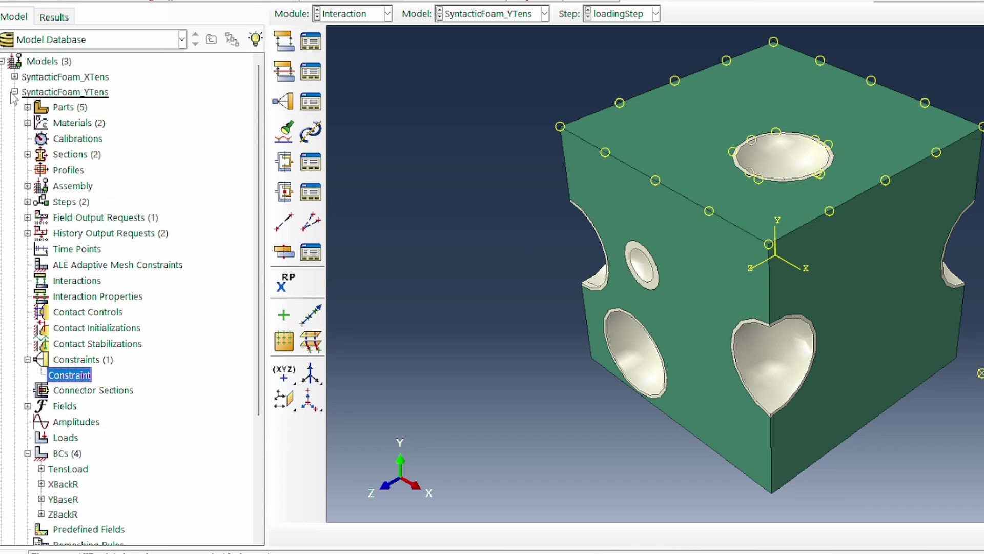
pyautogui.click(14, 92)
pyautogui.click(14, 107)
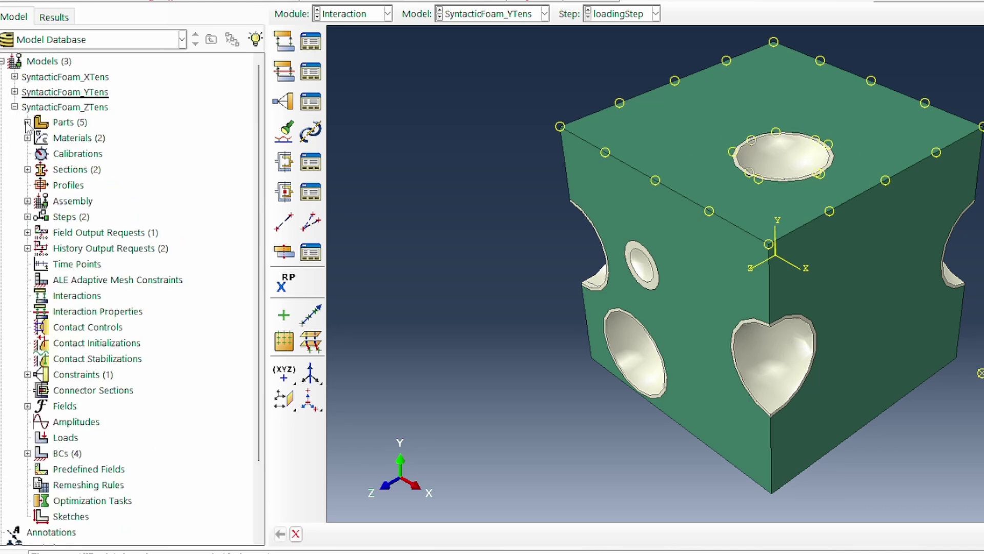
pyautogui.scroll(-2, 59, 296)
pyautogui.click(27, 365)
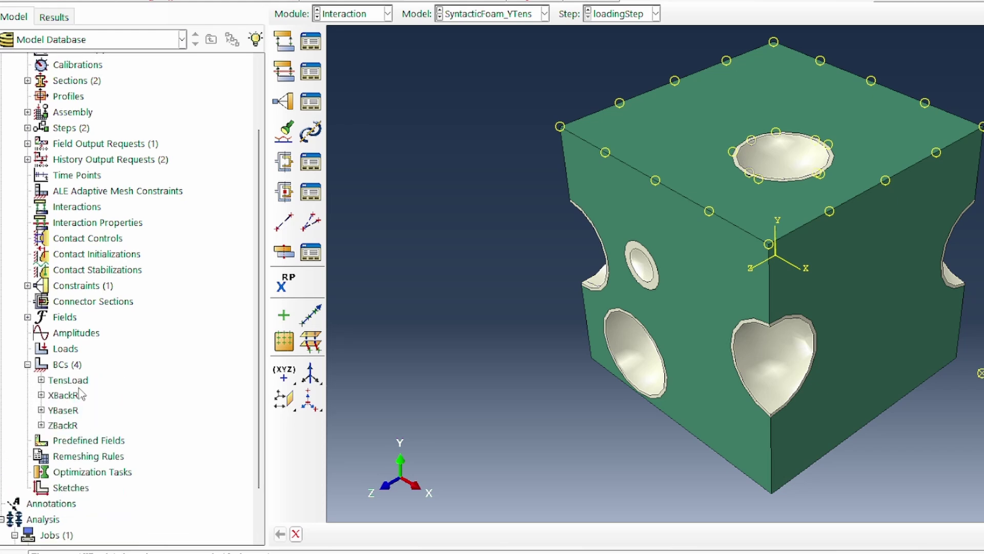
pyautogui.click(68, 380)
pyautogui.doubleClick(80, 386)
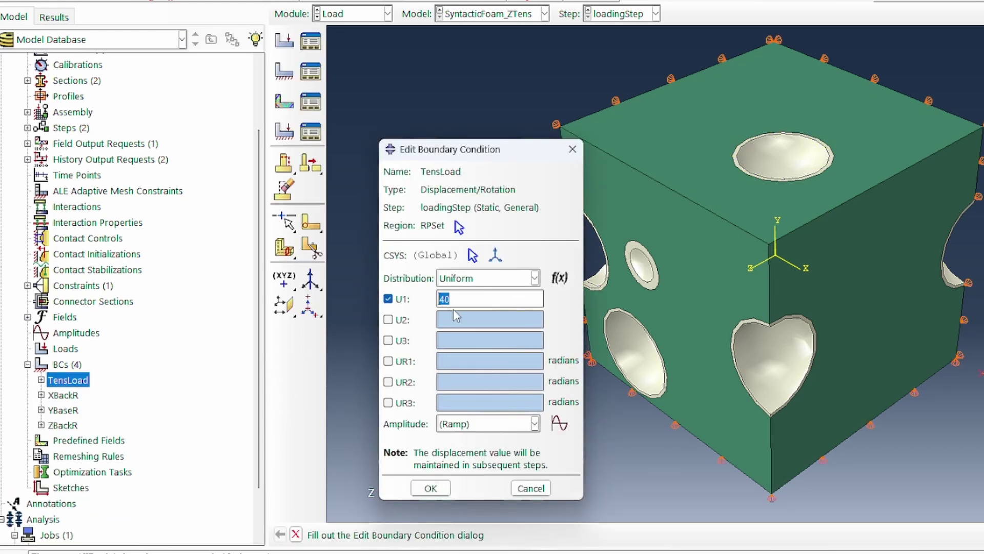
pyautogui.click(388, 299)
pyautogui.click(402, 341)
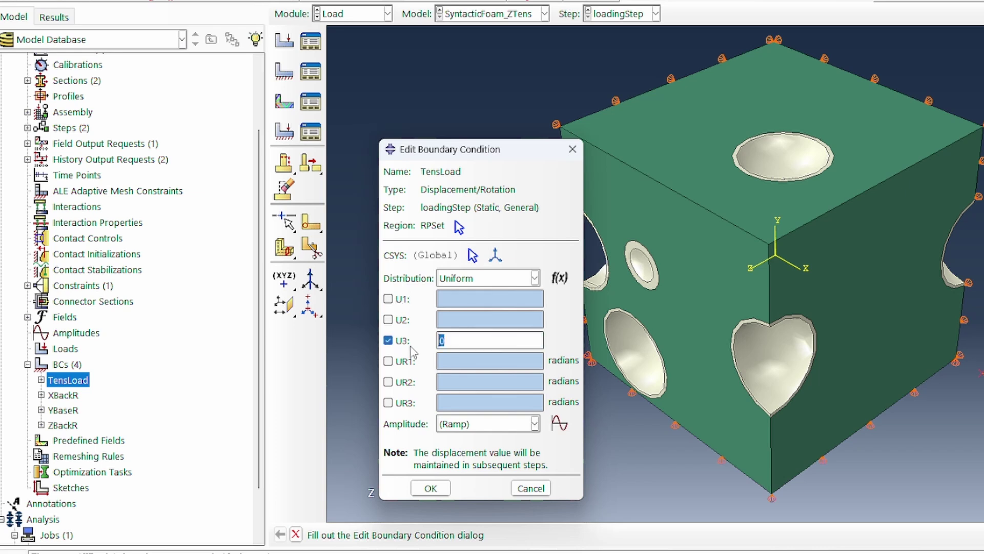
pyautogui.click(431, 488)
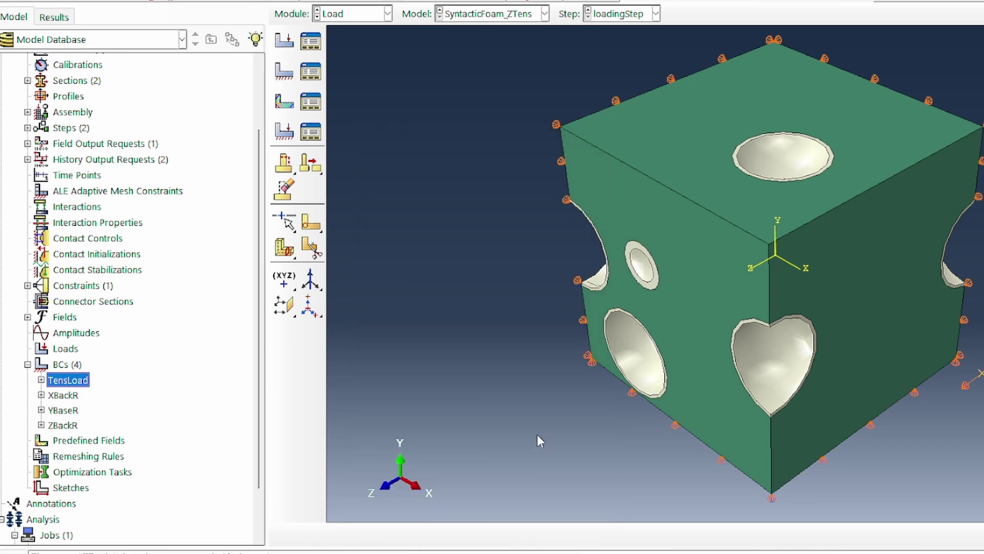
# Step: Set the ZTens equation's first-term set to ZFront and both DOF entries to 3
pyautogui.click(27, 286)
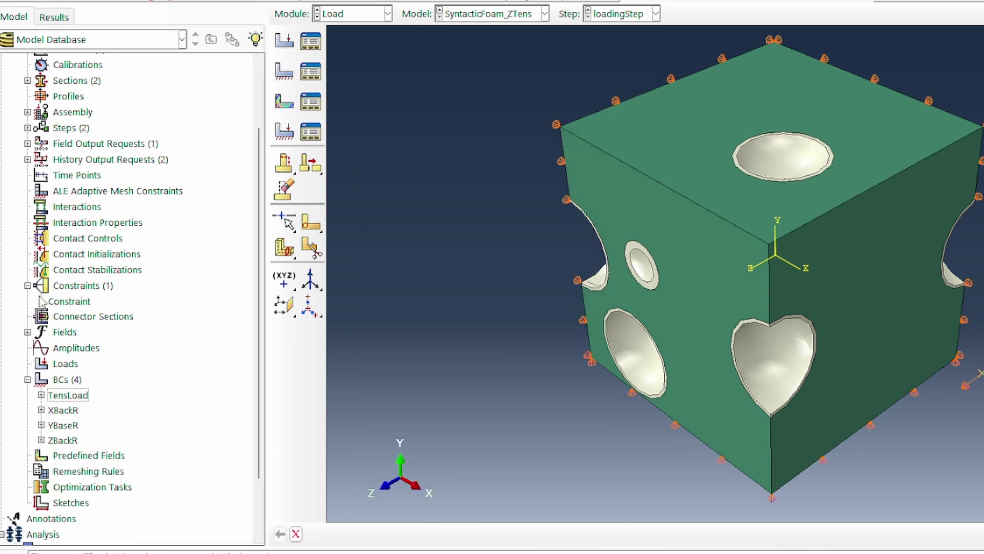
pyautogui.click(86, 302)
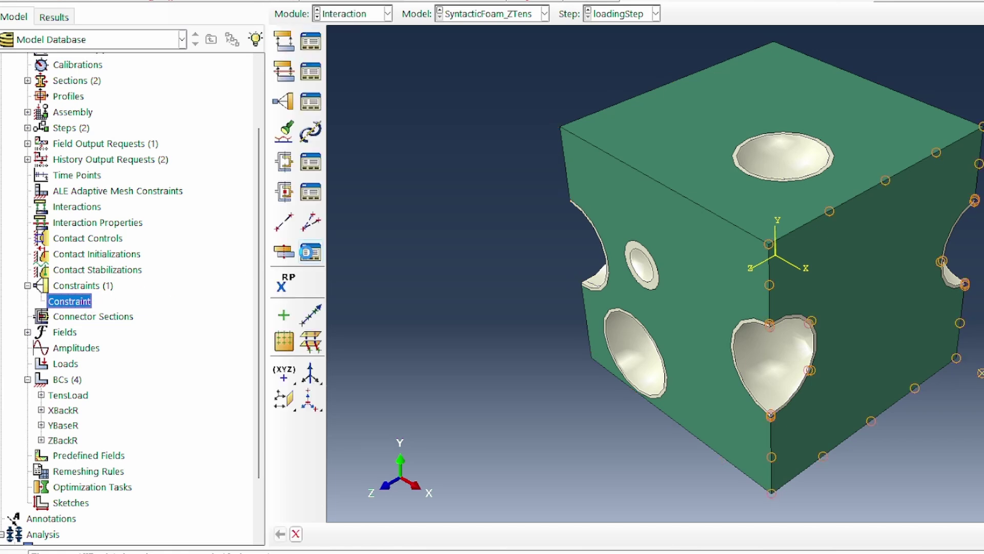
pyautogui.click(283, 276)
pyautogui.click(288, 273)
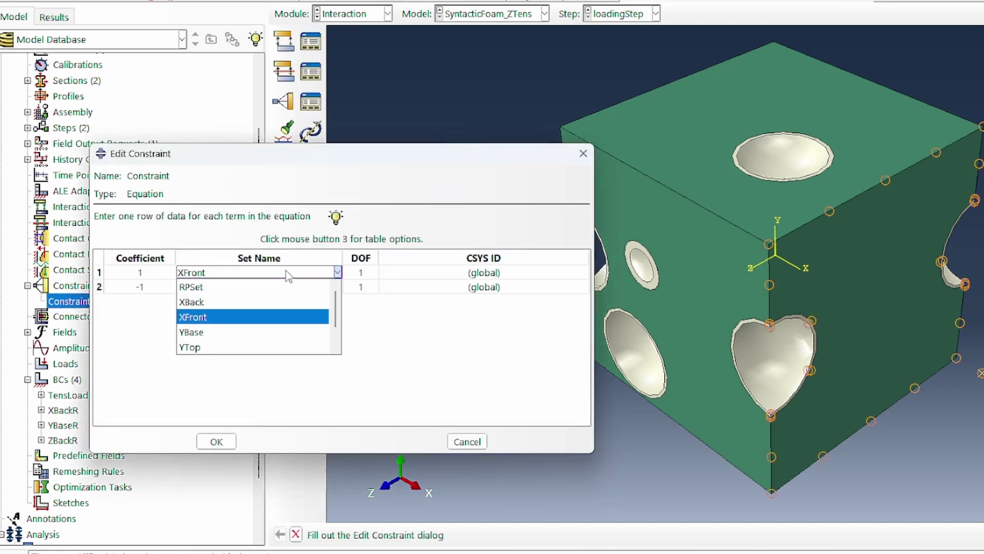
pyautogui.scroll(-3, 248, 320)
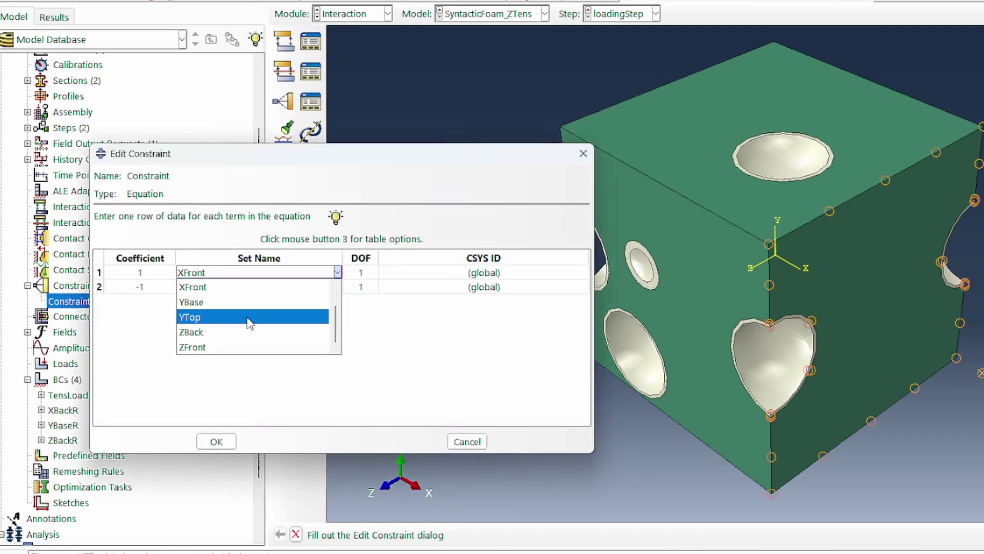
pyautogui.click(233, 345)
pyautogui.click(361, 272)
pyautogui.write('3')
pyautogui.click(360, 287)
pyautogui.write('3')
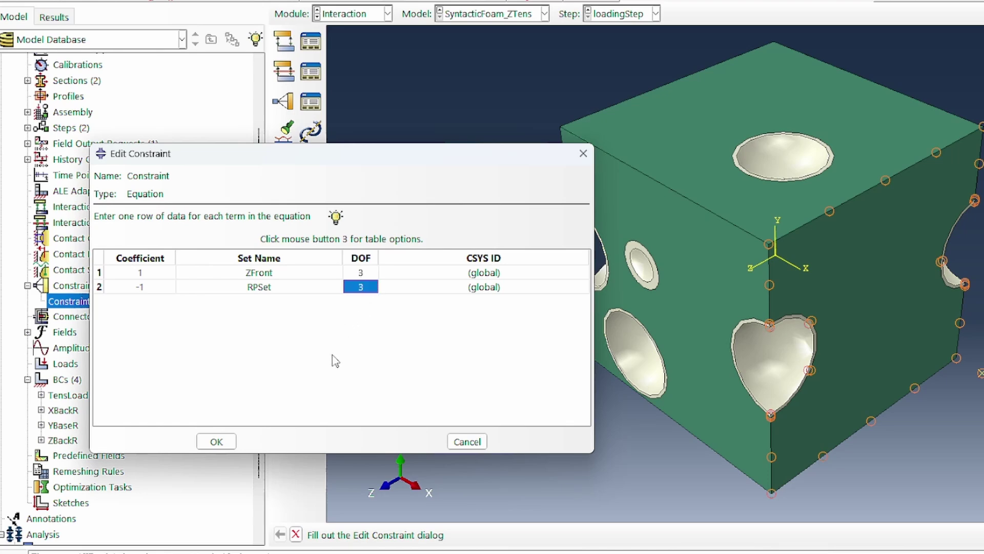
pyautogui.click(216, 441)
pyautogui.scroll(-2, 143, 390)
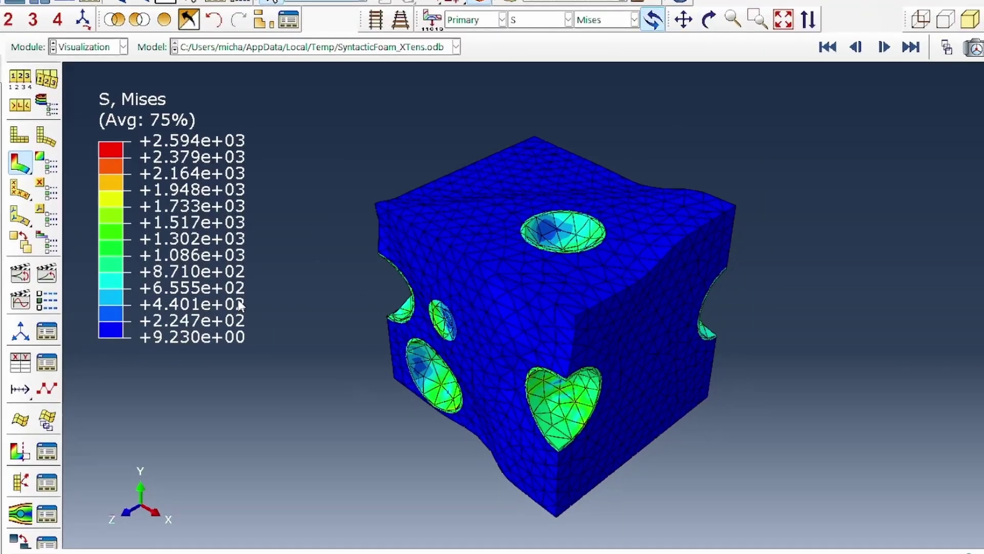
# Step: Animate the X-tension deformation and orbit the cube to inspect its stressed voids
pyautogui.click(21, 276)
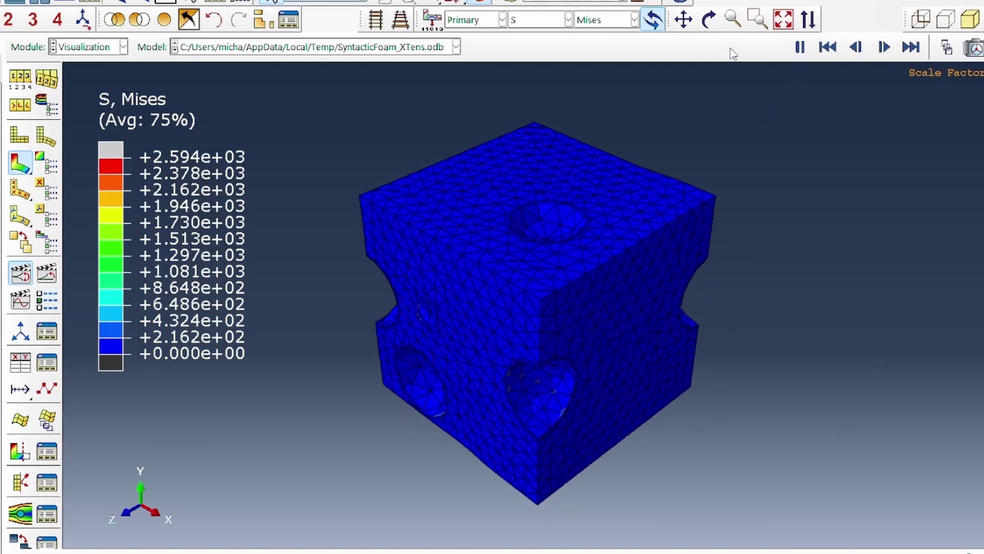
pyautogui.click(709, 19)
pyautogui.moveTo(622, 313); pyautogui.dragTo(914, 65)
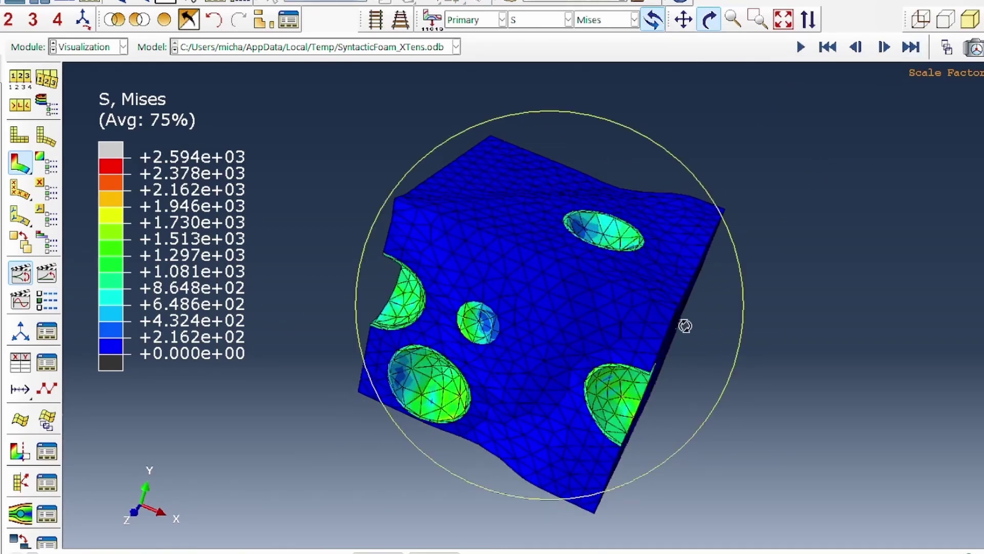
pyautogui.moveTo(686, 323); pyautogui.dragTo(596, 303)
pyautogui.moveTo(629, 363); pyautogui.dragTo(687, 353)
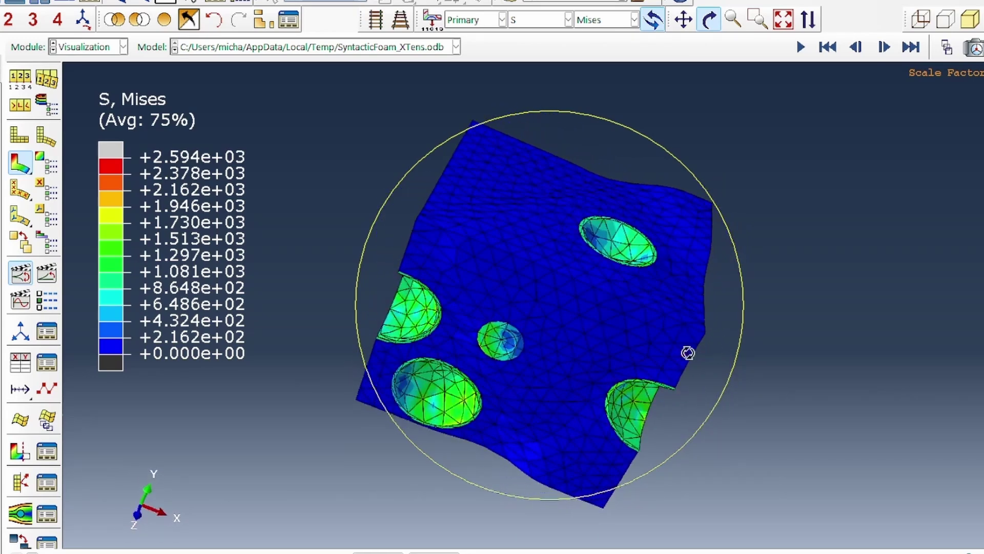
pyautogui.moveTo(520, 223); pyautogui.dragTo(378, 282)
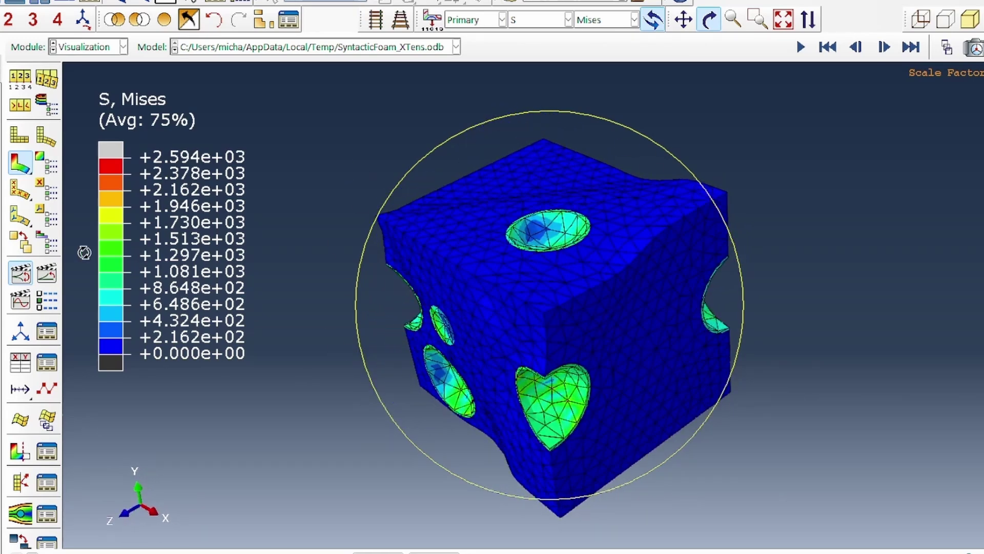
# Step: Switch to the Plot Contours on Deformed Shape variant, replay the animation and keep orbiting
pyautogui.click(21, 163)
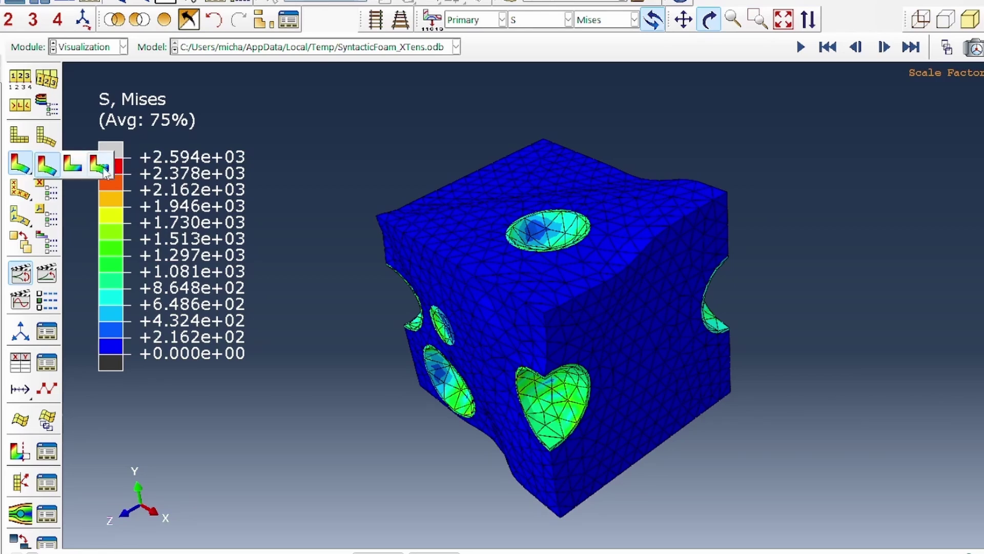
pyautogui.click(74, 156)
pyautogui.moveTo(454, 324); pyautogui.dragTo(584, 301)
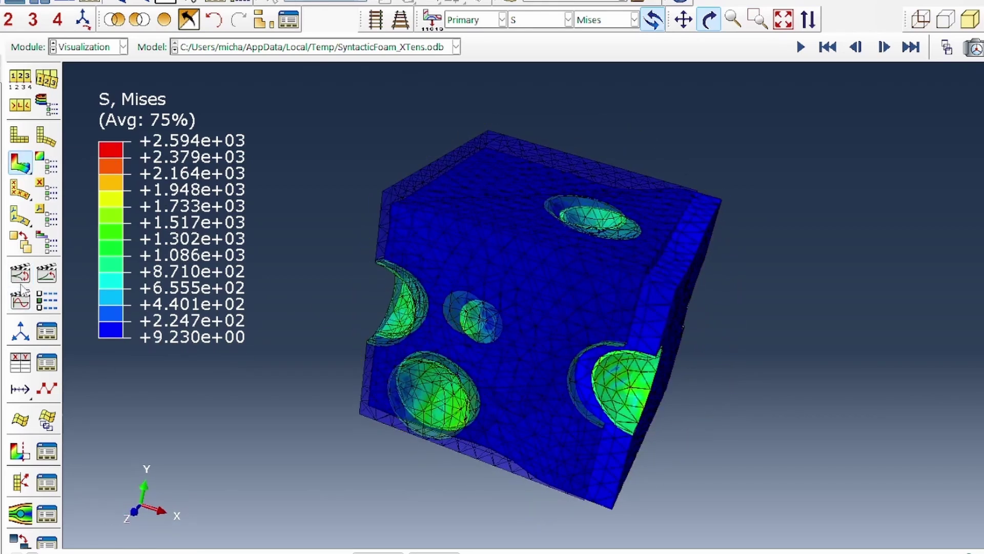
pyautogui.click(21, 274)
pyautogui.moveTo(492, 318); pyautogui.dragTo(553, 397)
pyautogui.moveTo(21, 172); pyautogui.dragTo(29, 174)
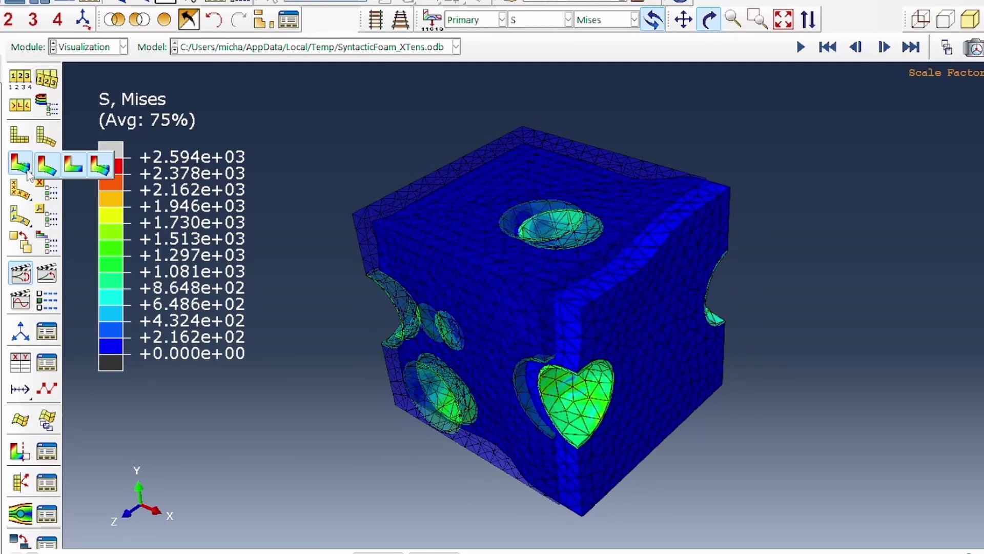
pyautogui.click(47, 171)
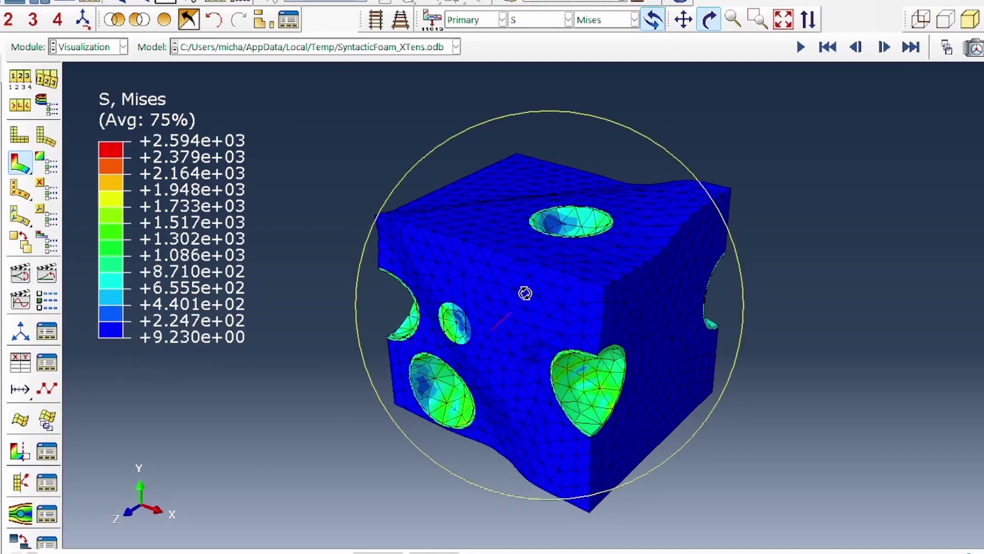
pyautogui.moveTo(524, 292); pyautogui.dragTo(593, 123)
# Step: Load SyntacticFoam_YTens.odb, show its Mises contour (4.824e+01 to 2.499e+03) and preview the animation
pyautogui.click(456, 47)
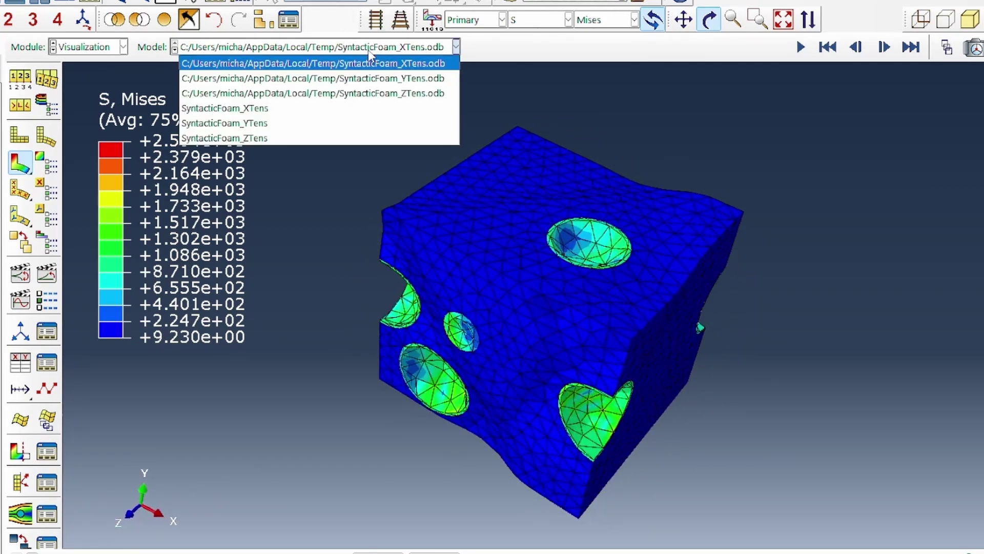
pyautogui.click(279, 75)
pyautogui.click(19, 163)
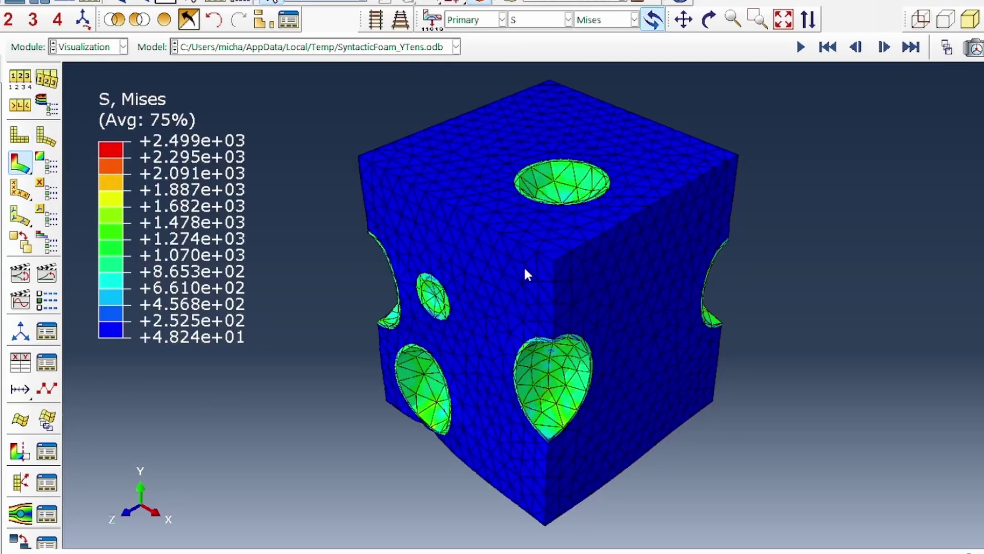
pyautogui.click(19, 272)
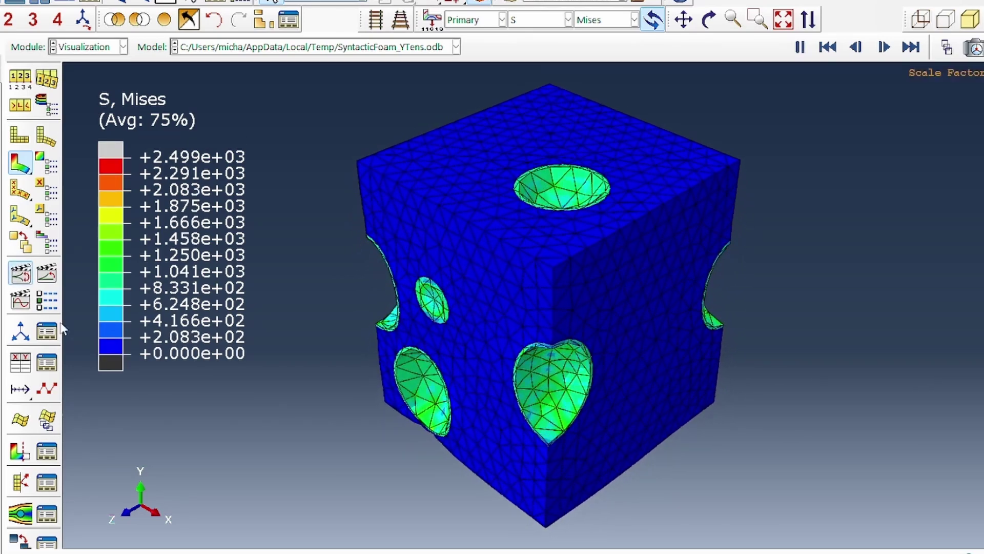
pyautogui.click(19, 275)
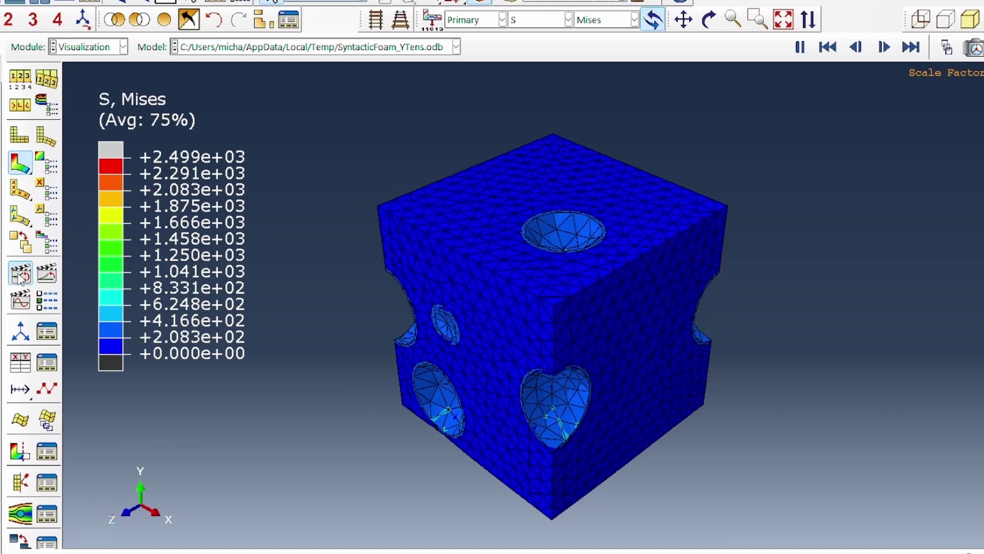
# Step: Load SyntacticFoam_ZTens.odb and animate its Mises stress contour, peaking at 1.956e+03
pyautogui.click(321, 51)
pyautogui.click(323, 92)
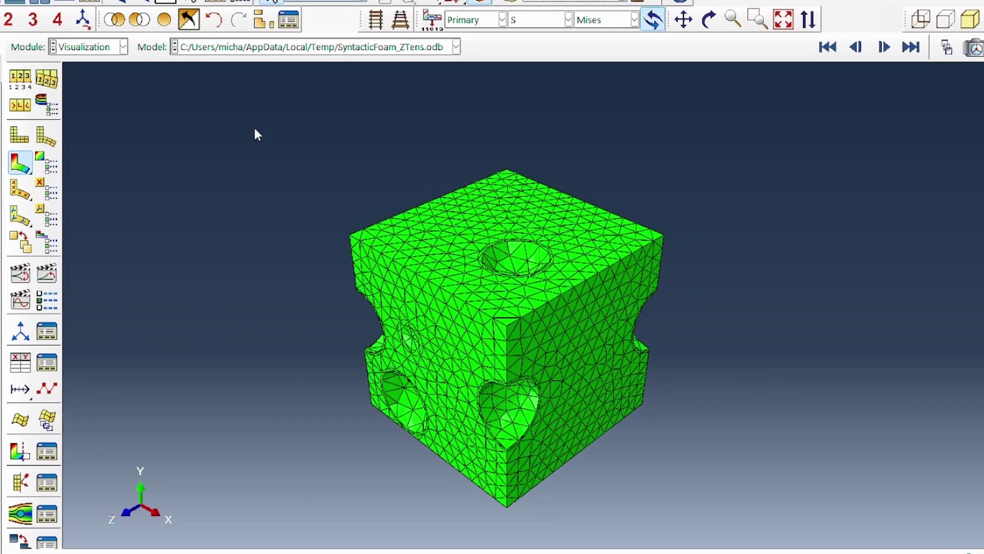
pyautogui.click(20, 167)
pyautogui.click(20, 275)
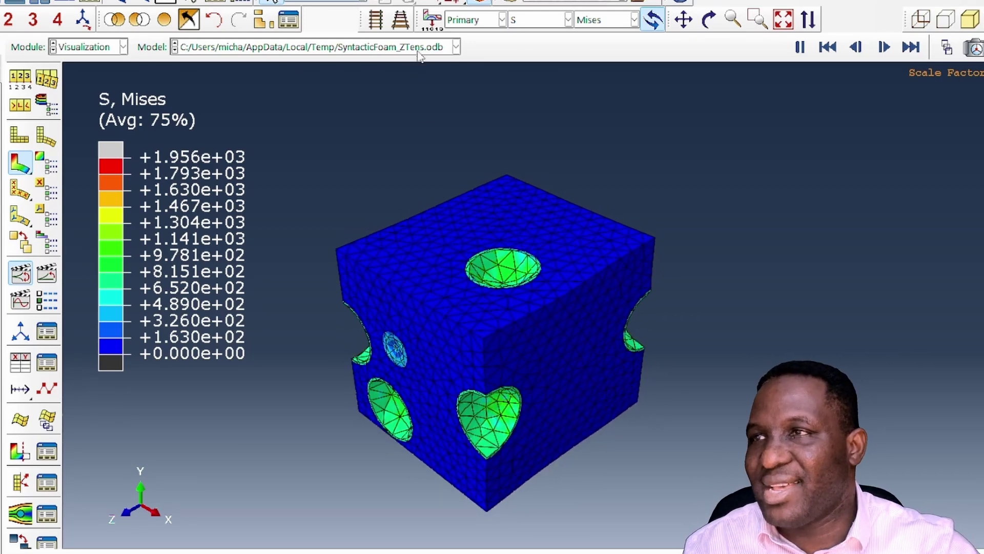
# Step: Return to SyntacticFoam_XTens.odb and show its Mises contour (9.230e+00 to 2.594e+03)
pyautogui.click(456, 47)
pyautogui.click(414, 66)
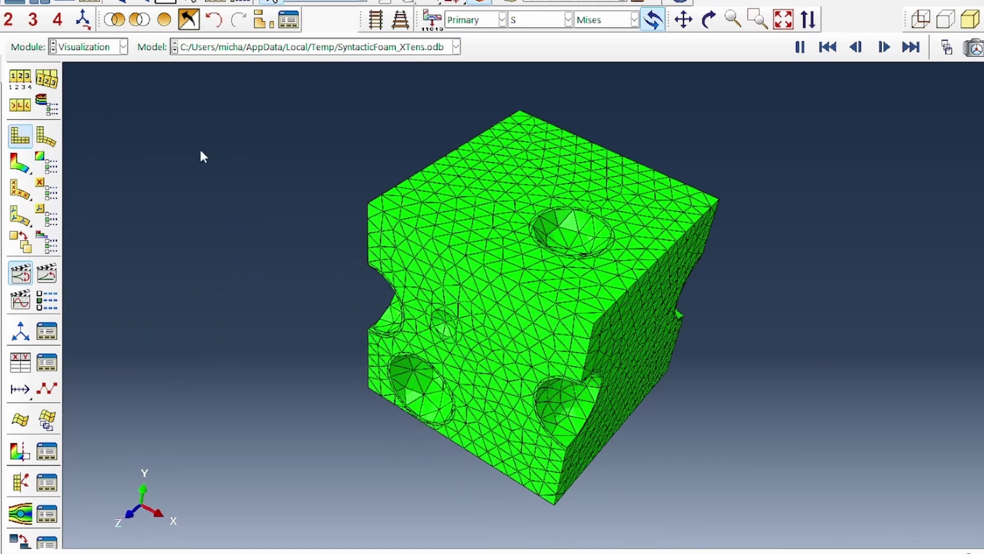
pyautogui.click(20, 165)
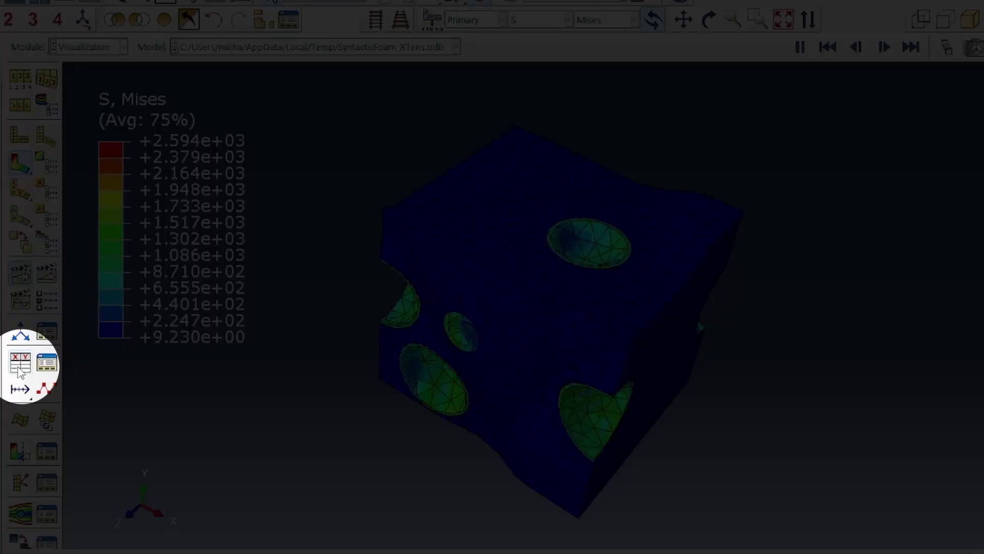
# Step: Create XY data from ODB history output and plot RPSet's RF1 and U1 against time
pyautogui.click(19, 367)
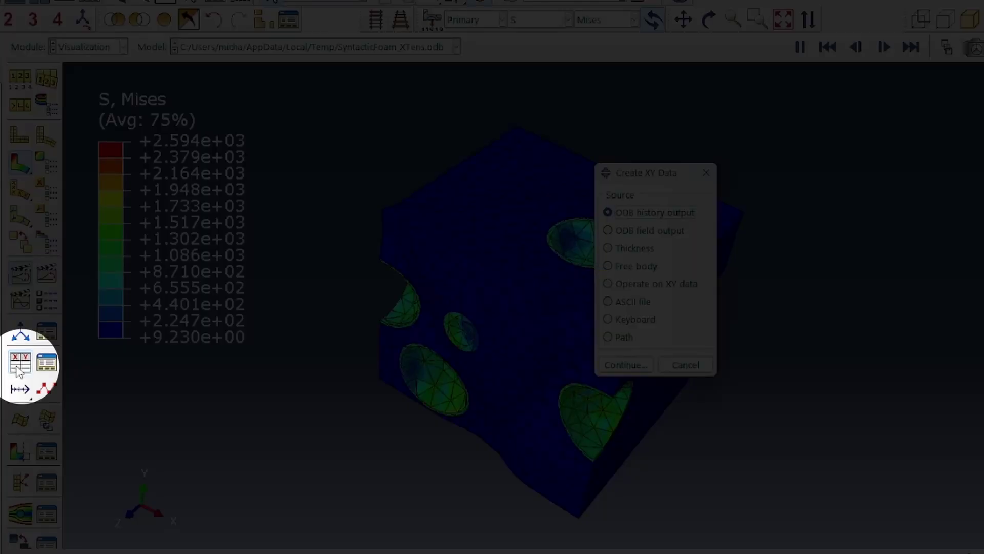
pyautogui.click(626, 364)
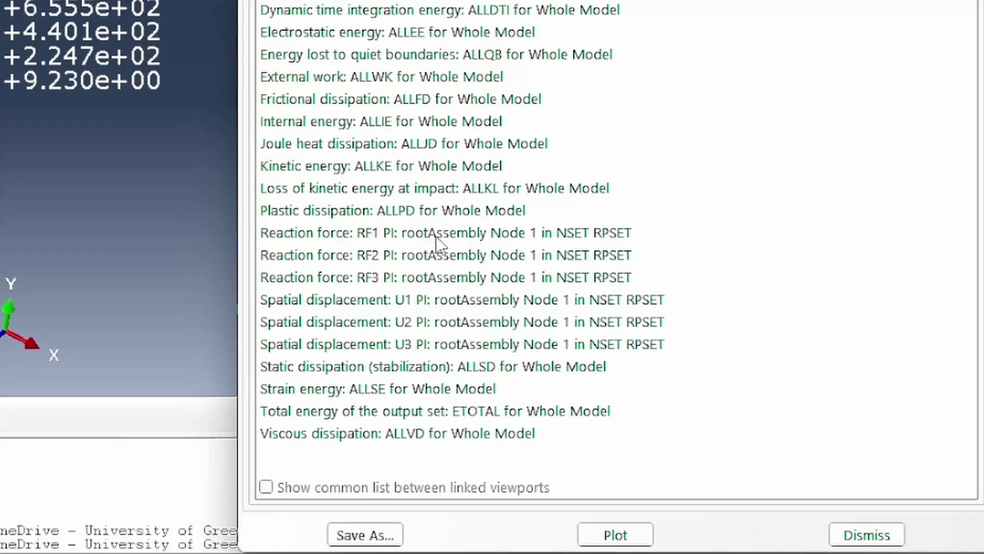
pyautogui.click(429, 441)
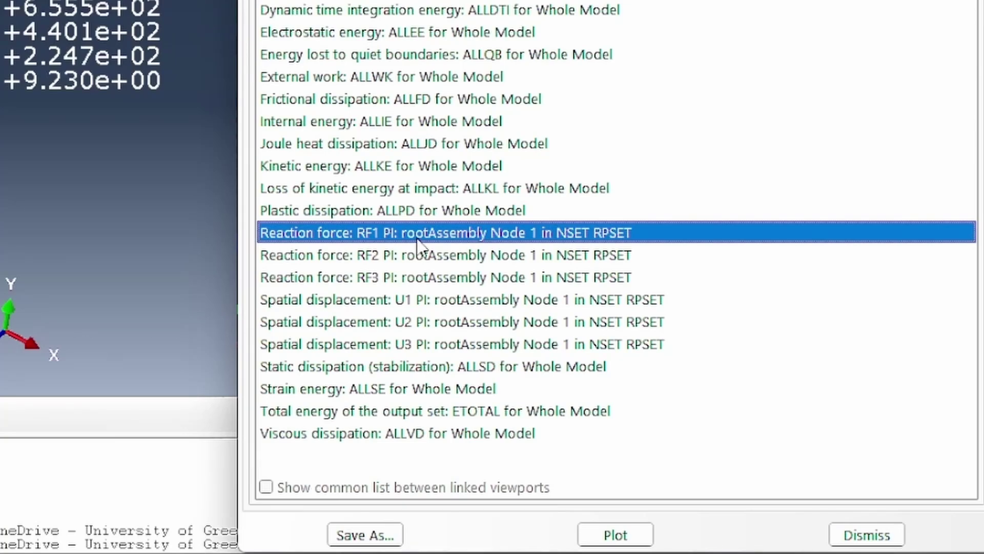
pyautogui.keyDown('ctrl'); pyautogui.click(433, 299); pyautogui.keyUp('ctrl')
pyautogui.click(615, 534)
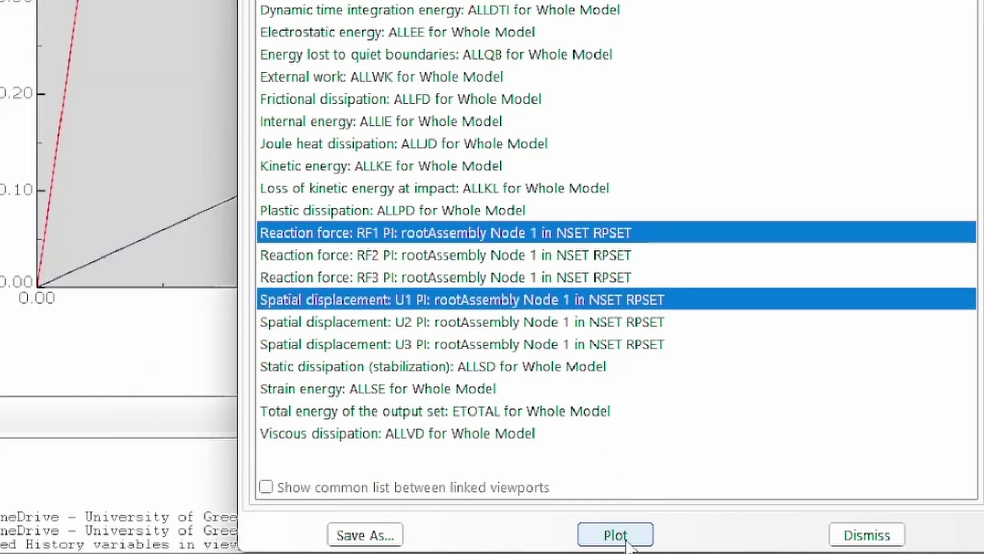
pyautogui.click(866, 535)
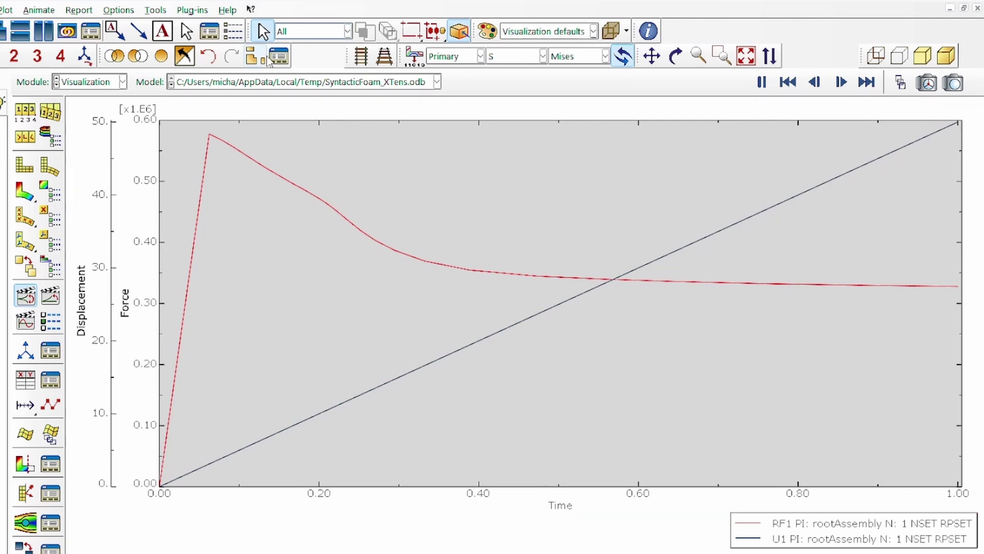
# Step: Export the current XY plot's RF1 and U1 data to Excel via the Excel Utilities plug-in
pyautogui.click(192, 10)
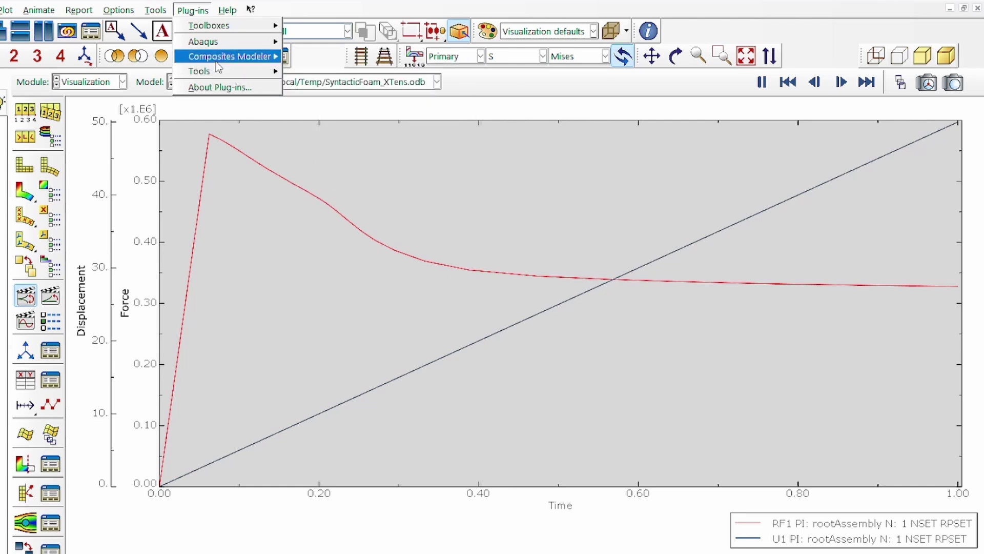
pyautogui.moveTo(228, 74)
pyautogui.click(326, 103)
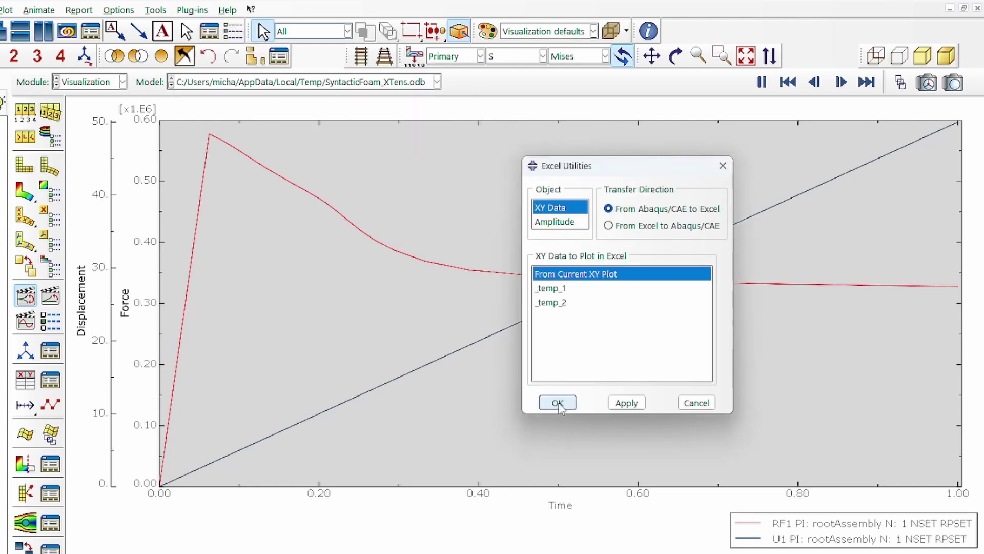
pyautogui.click(559, 403)
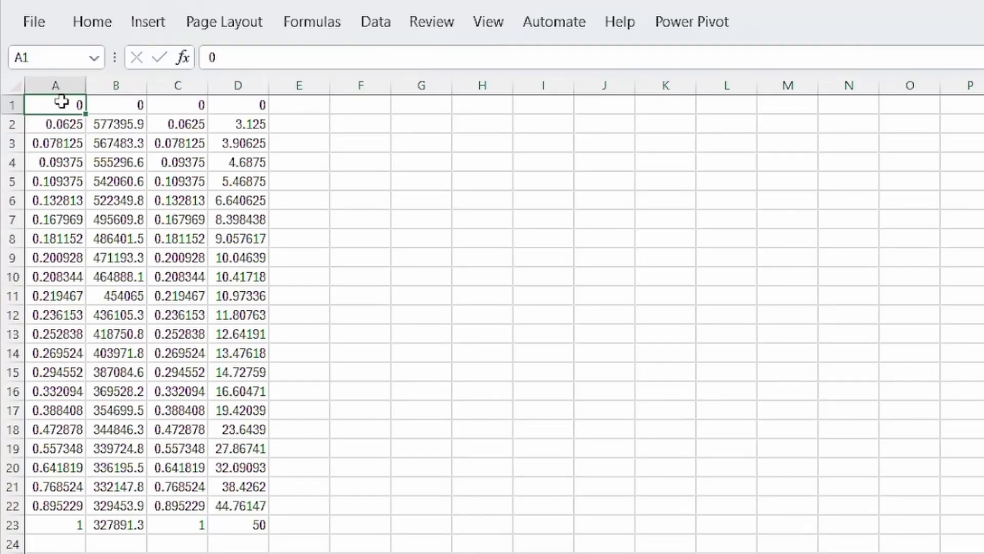
# Step: Copy the exported A1:D23 block into the template's time, RF1, time and U1 columns
pyautogui.moveTo(62, 102); pyautogui.dragTo(240, 523)
pyautogui.hotkey('ctrl', 'c')
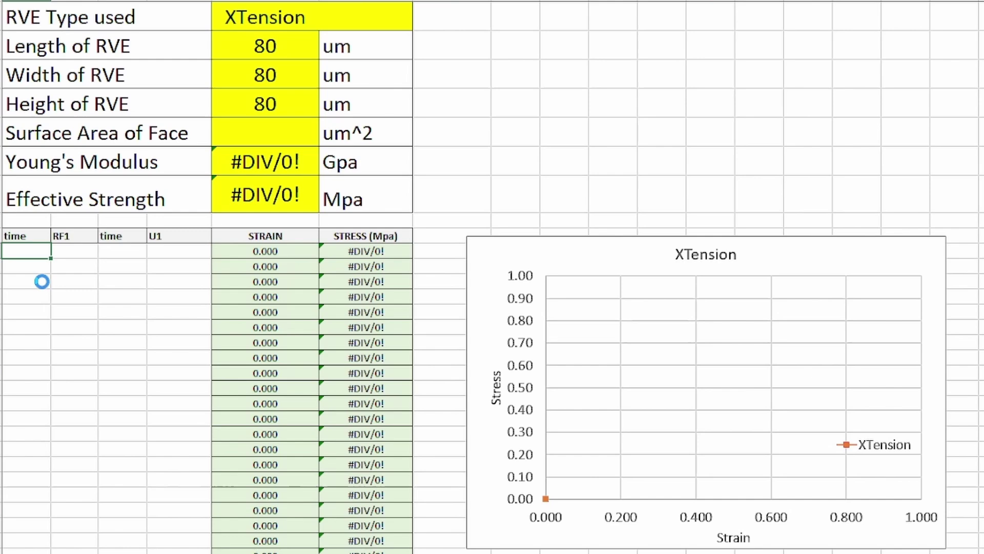
pyautogui.hotkey('ctrl', 'v')
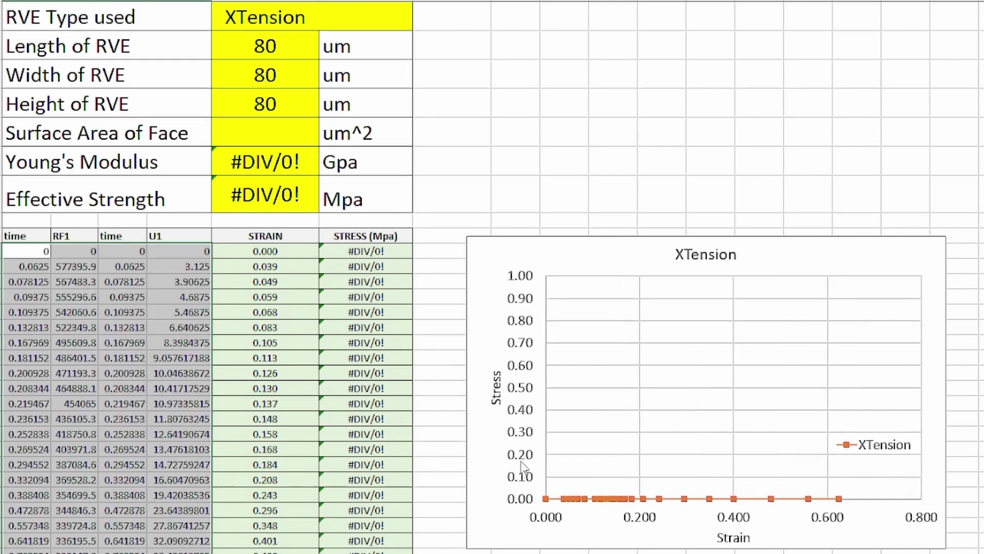
# Step: Check the XTension chart's source cells and the E10 strain formula =D10/$E$2
pyautogui.click(612, 499)
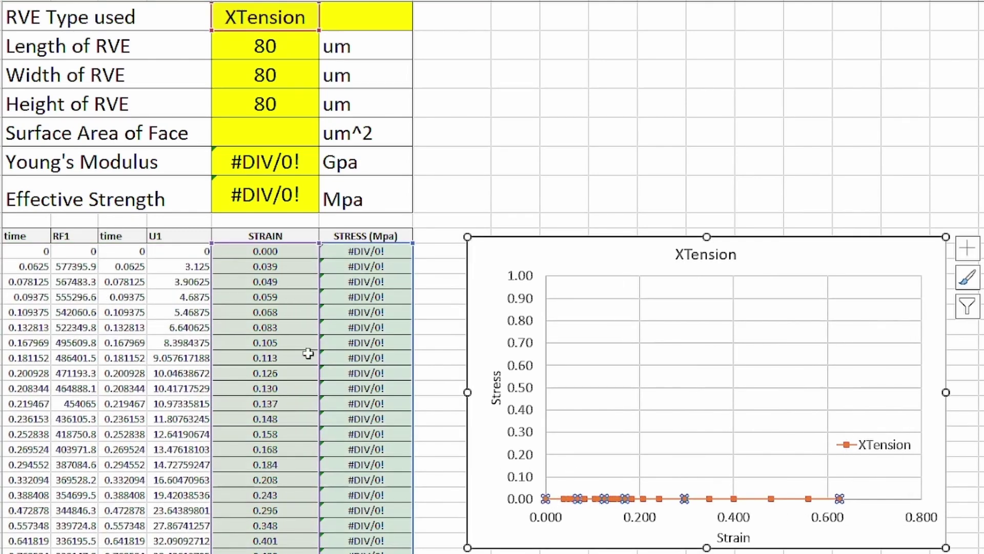
pyautogui.click(255, 249)
pyautogui.click(241, 21)
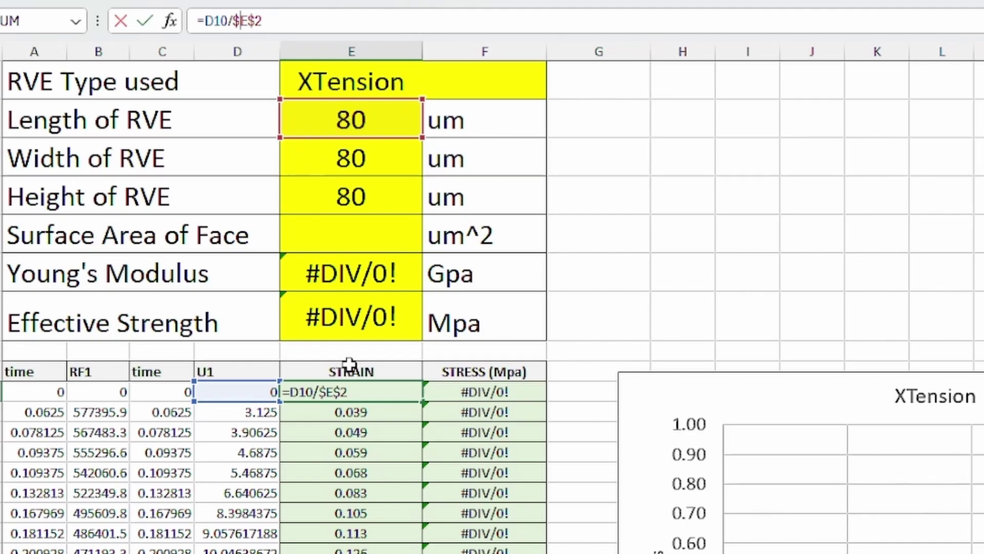
pyautogui.press('Return')
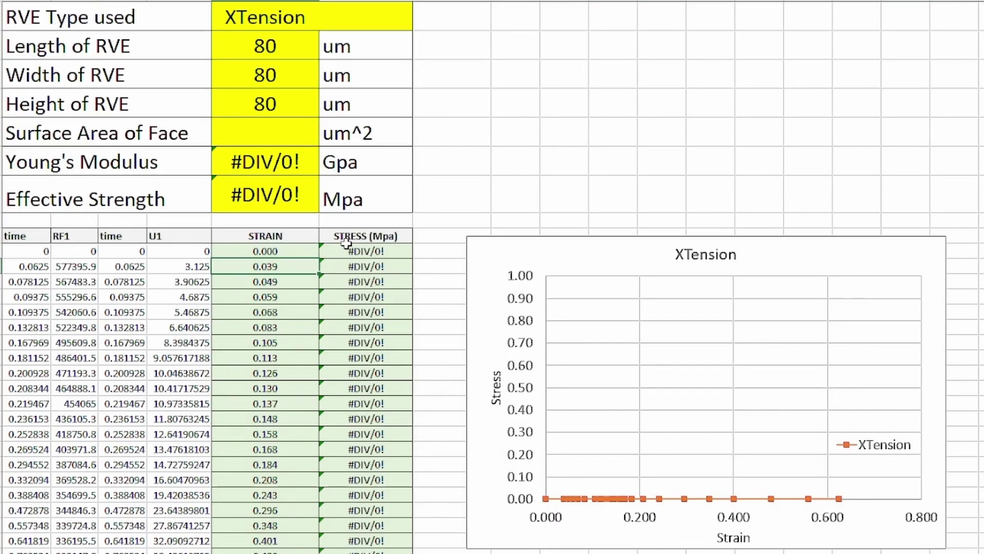
# Step: Select the empty Surface Area of Face cell, then orbit the RVE cube to inspect it
pyautogui.click(260, 132)
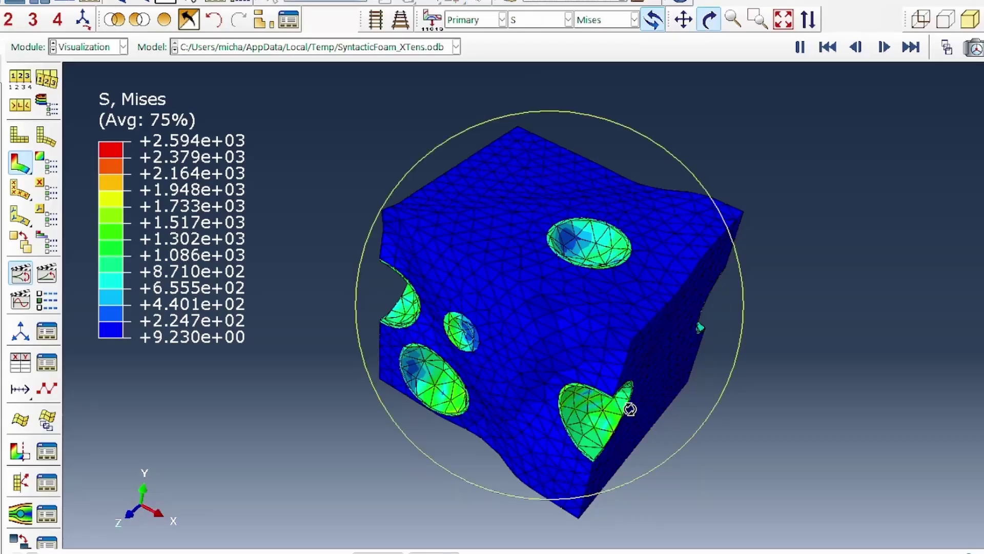
pyautogui.moveTo(629, 406); pyautogui.dragTo(626, 281)
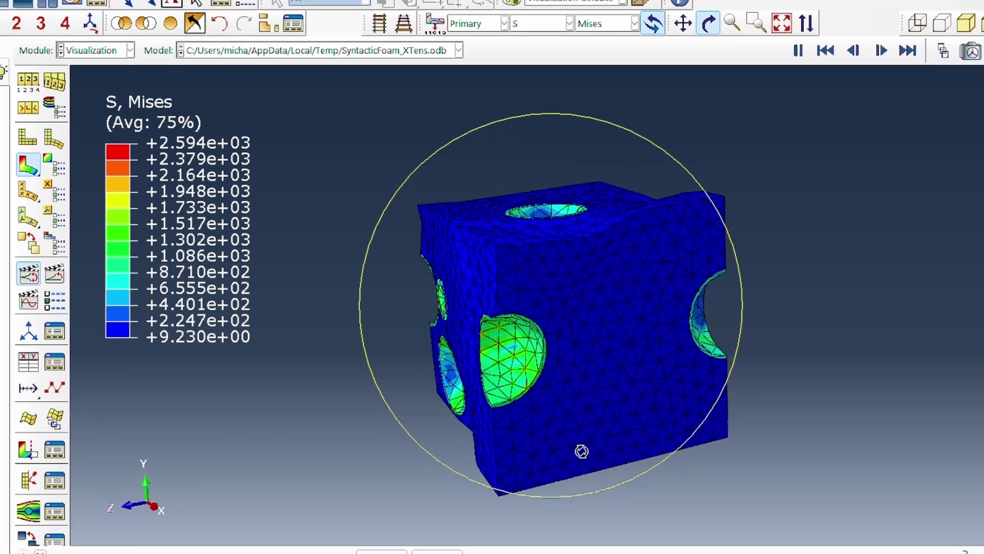
pyautogui.moveTo(577, 435); pyautogui.dragTo(722, 372)
pyautogui.rightClick(809, 339)
pyautogui.click(828, 436)
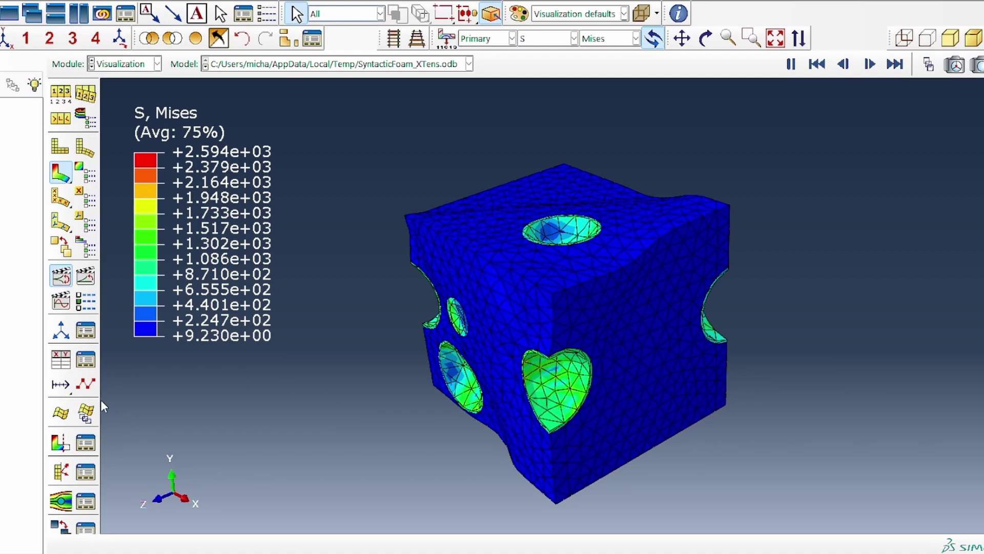
# Step: Switch to the Part module and display the SyntacticFoamRVE part
pyautogui.click(678, 14)
pyautogui.click(125, 64)
pyautogui.click(104, 62)
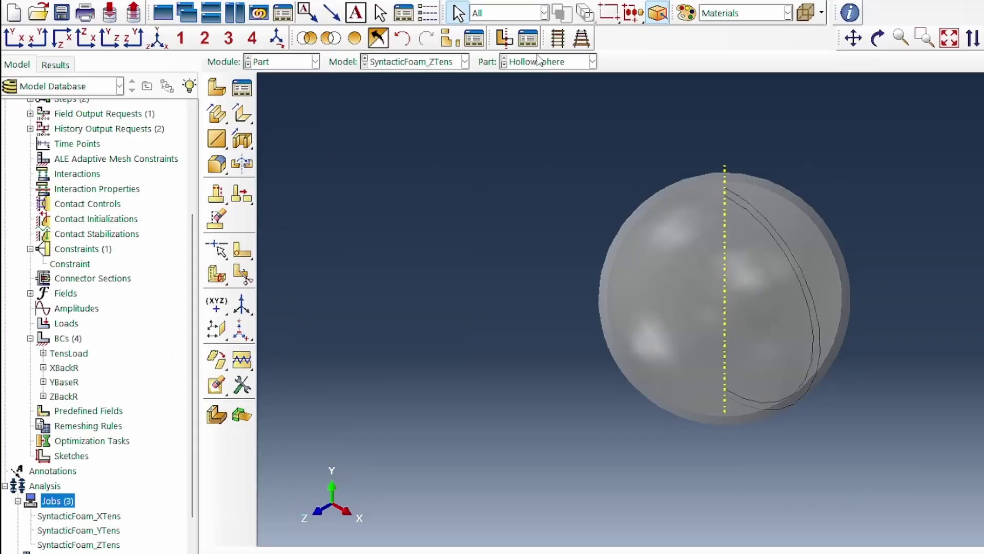
pyautogui.click(662, 13)
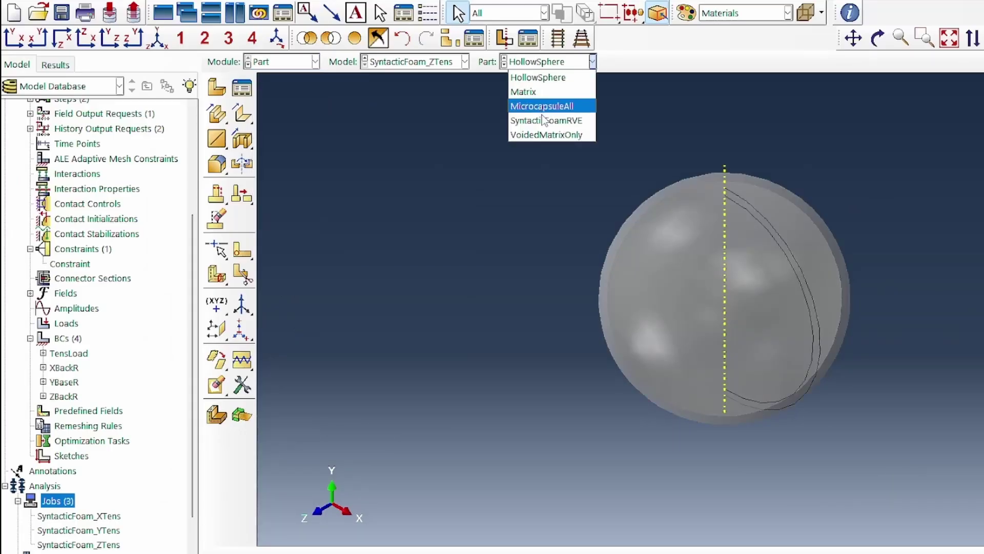
pyautogui.click(613, 76)
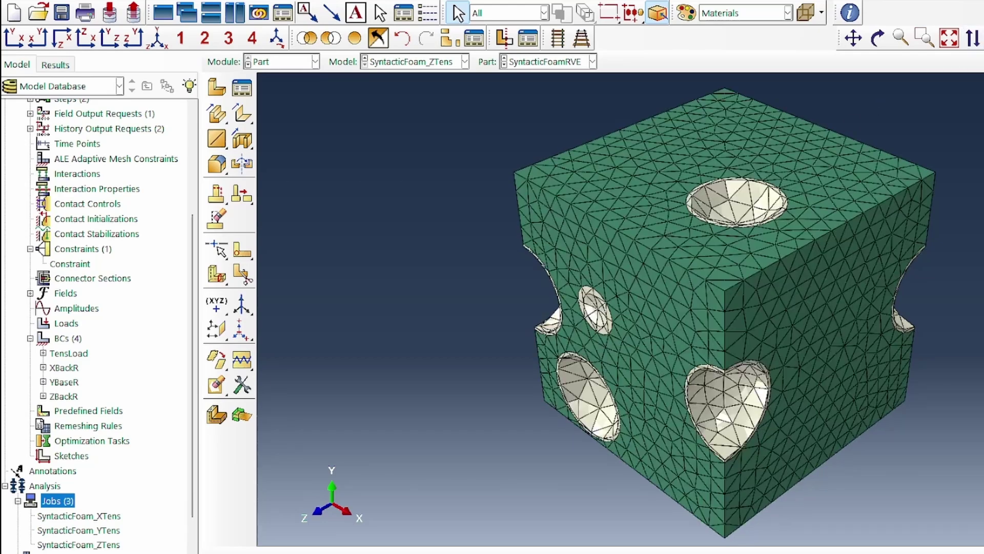
# Step: Query node 1610 on the cube face and select its coordinates 80., 43.150898, 40.178772
pyautogui.click(849, 13)
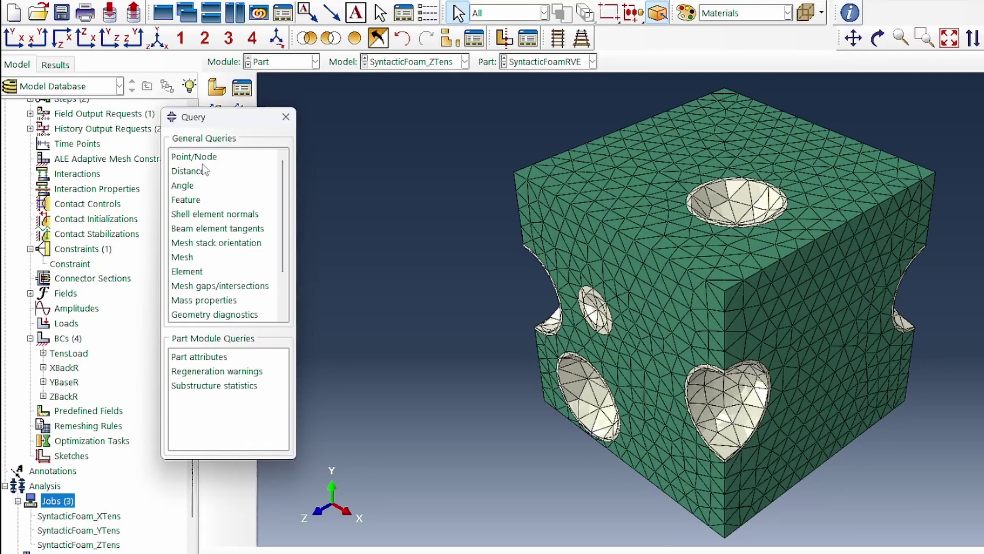
pyautogui.click(200, 156)
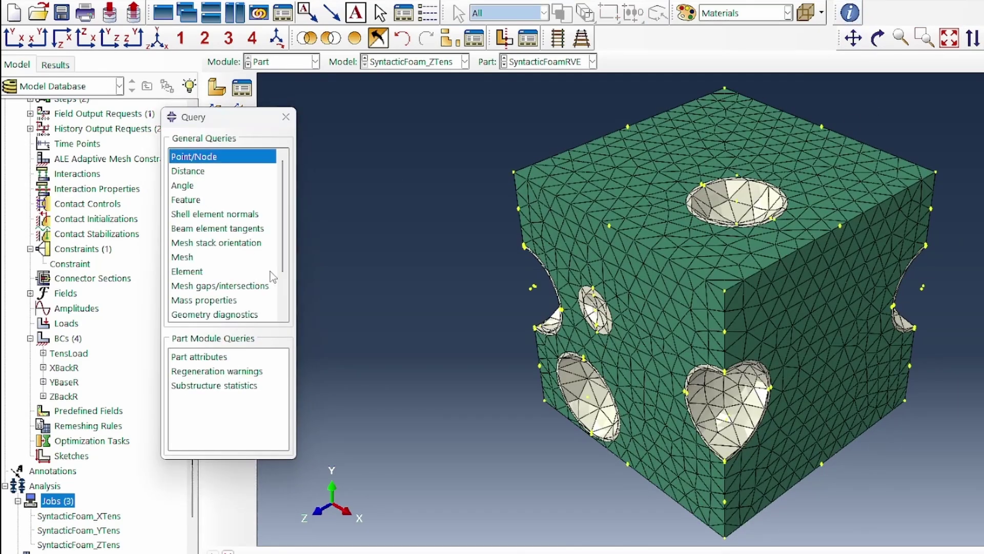
pyautogui.click(831, 345)
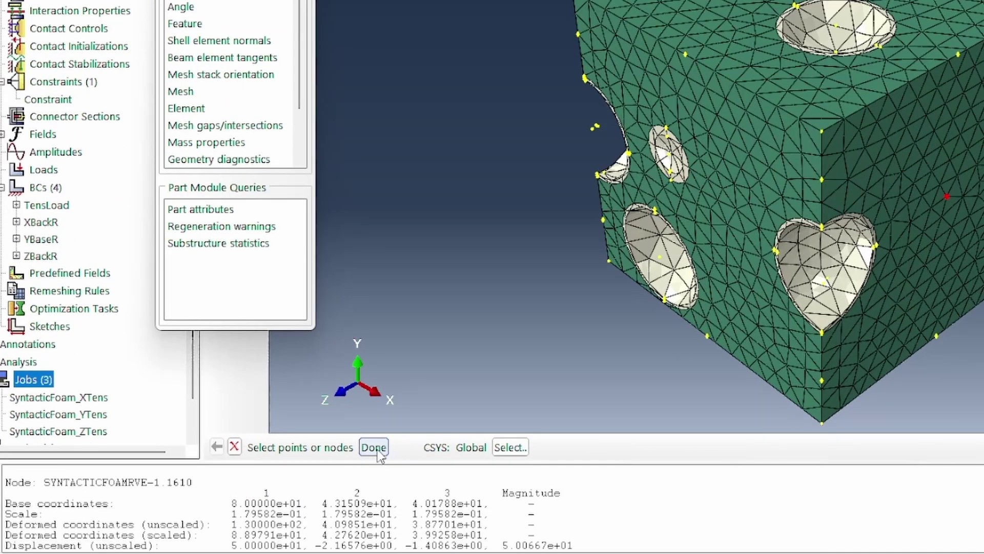
pyautogui.click(376, 449)
pyautogui.moveTo(329, 545); pyautogui.dragTo(172, 546)
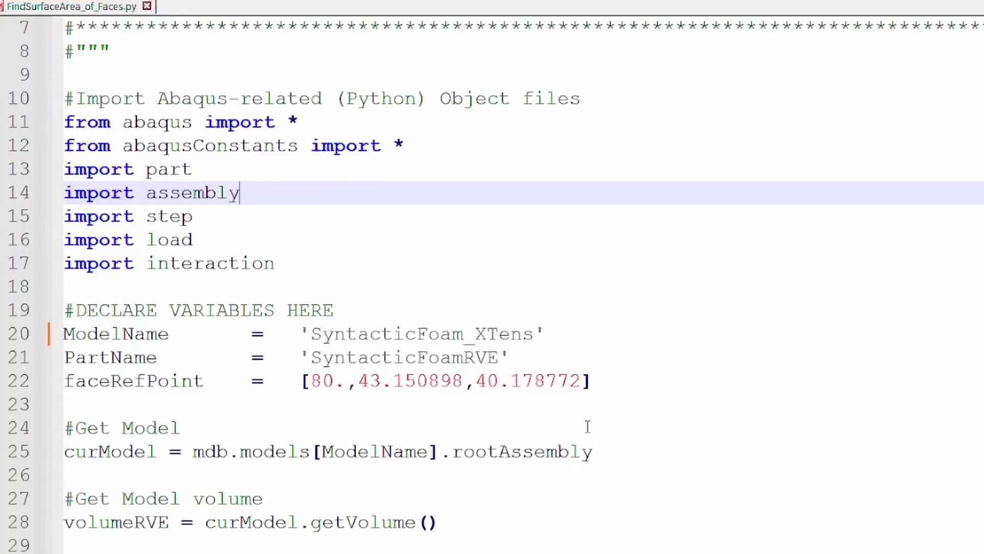
# Step: Paste the node coordinates over line 22's faceRefPoint and confirm the part is SyntacticFoamRVE
pyautogui.moveTo(582, 380); pyautogui.dragTo(314, 392)
pyautogui.hotkey('ctrl', 'v')
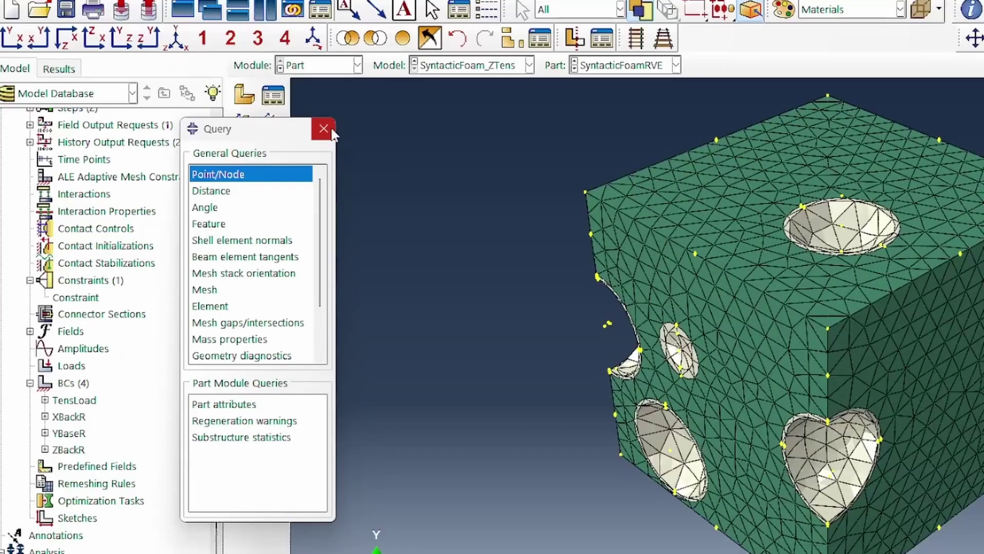
pyautogui.click(325, 128)
pyautogui.scroll(10, 95, 255)
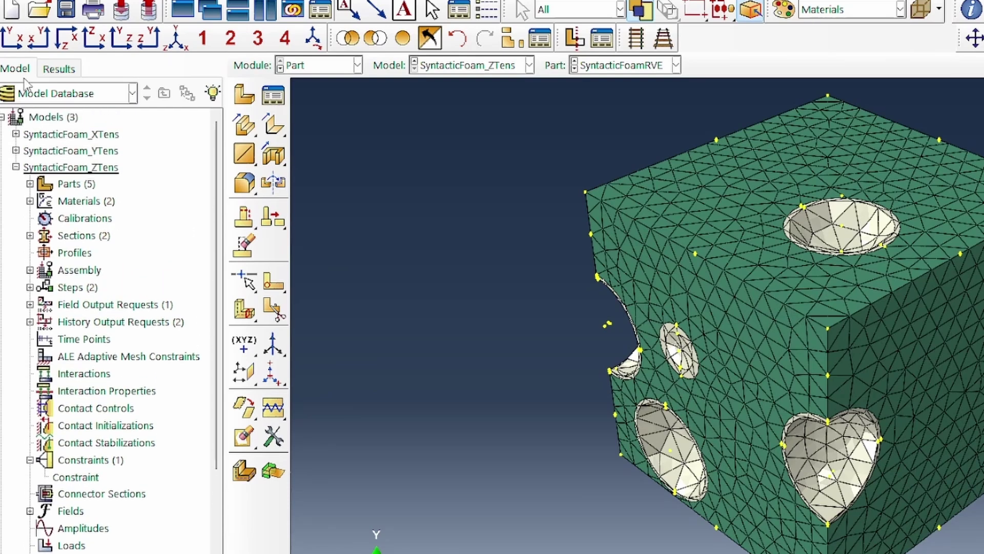
pyautogui.doubleClick(82, 169)
pyautogui.click(16, 134)
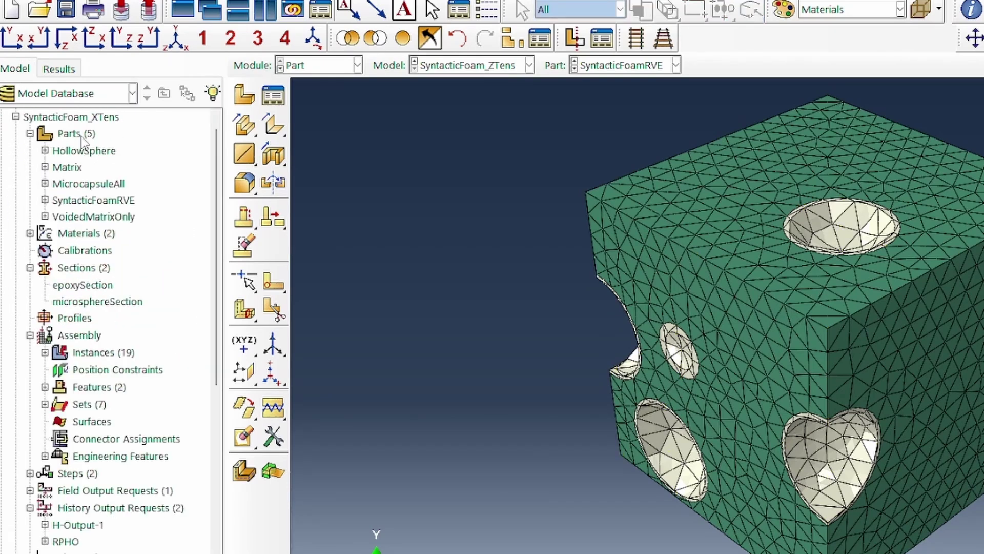
pyautogui.click(105, 201)
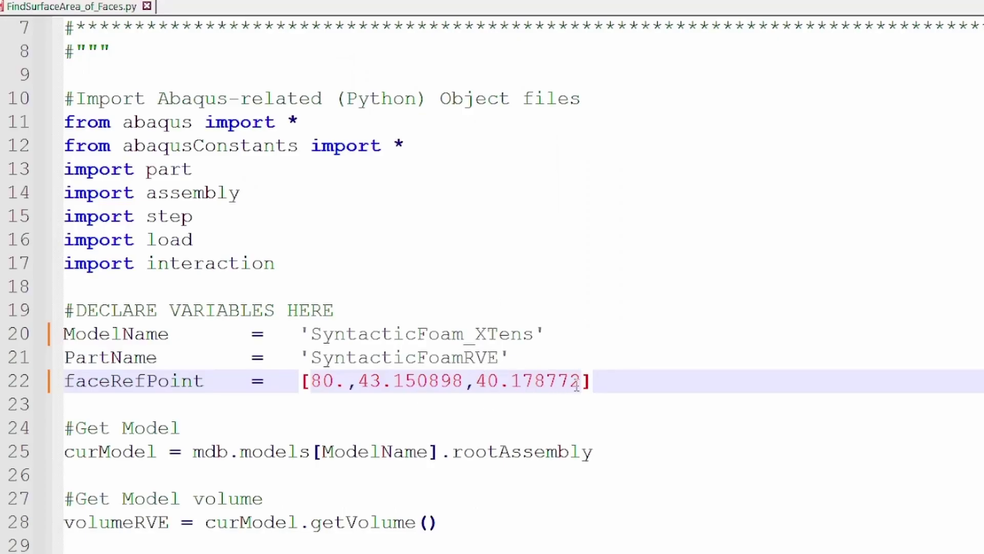
# Step: Save FindSurfaceArea_of_Faces.py and select the entire script
pyautogui.moveTo(580, 382); pyautogui.dragTo(311, 382)
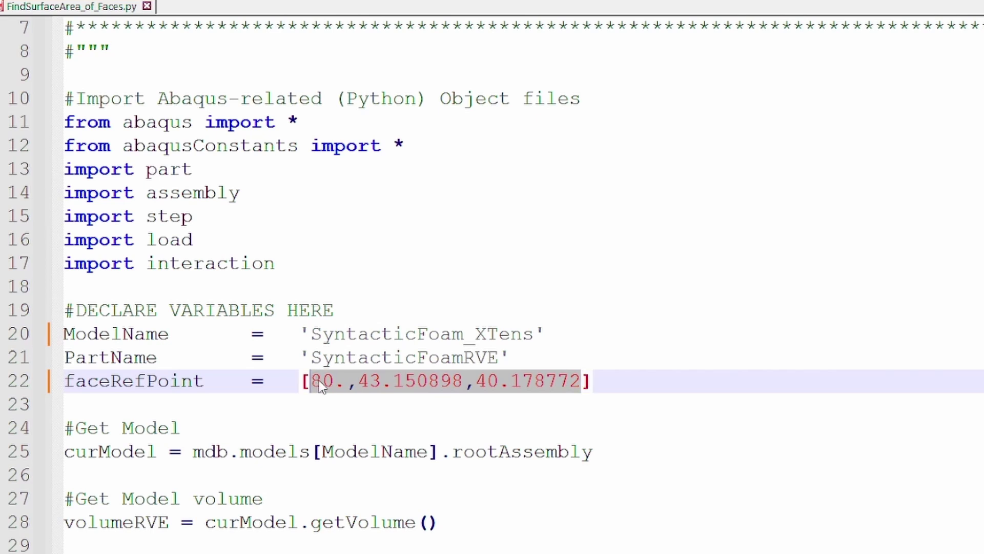
pyautogui.hotkey('ctrl', 's')
pyautogui.click(451, 382)
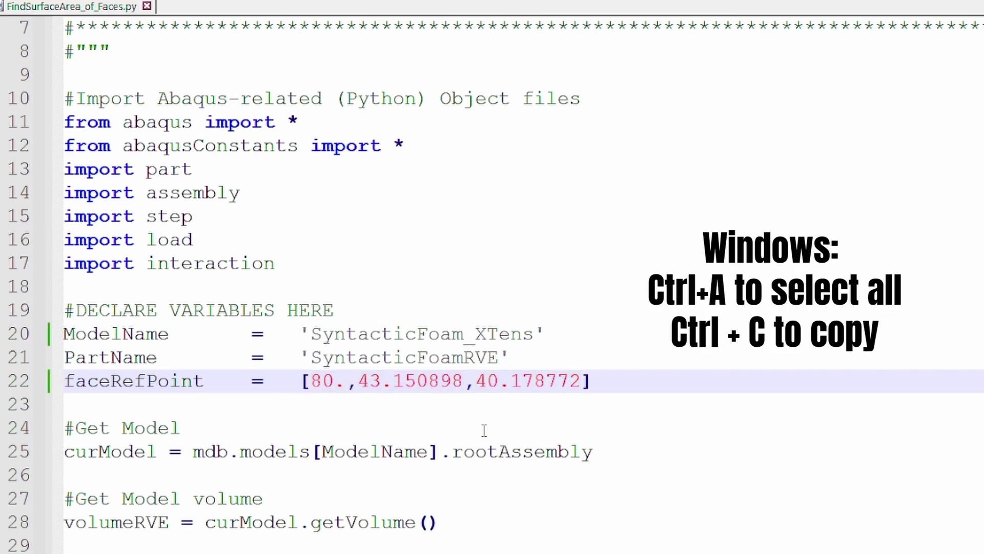
pyautogui.hotkey('ctrl', 'a')
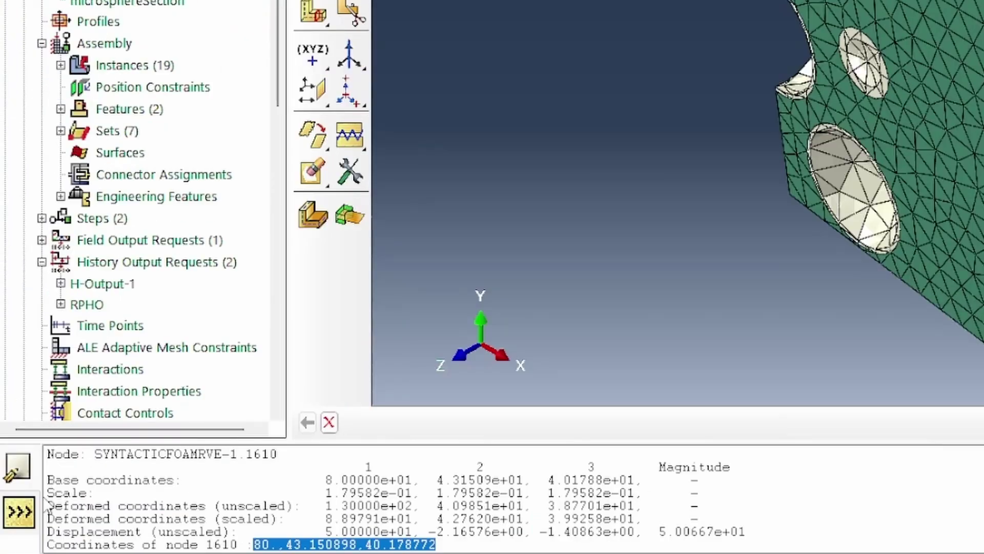
# Step: Run the script at the Python prompt, yielding surface area 5694.25273402 and volume 431541.545412
pyautogui.click(21, 511)
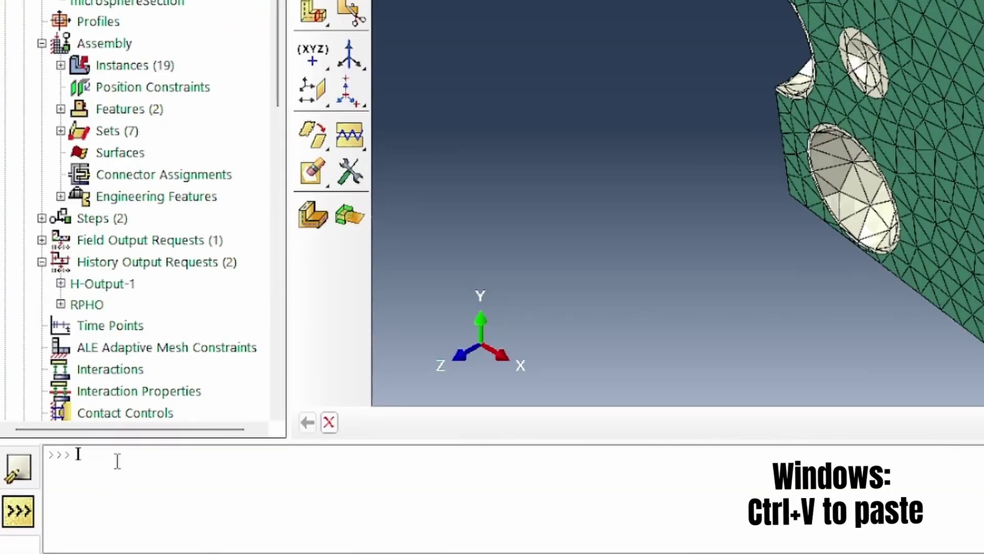
pyautogui.hotkey('ctrl', 'v')
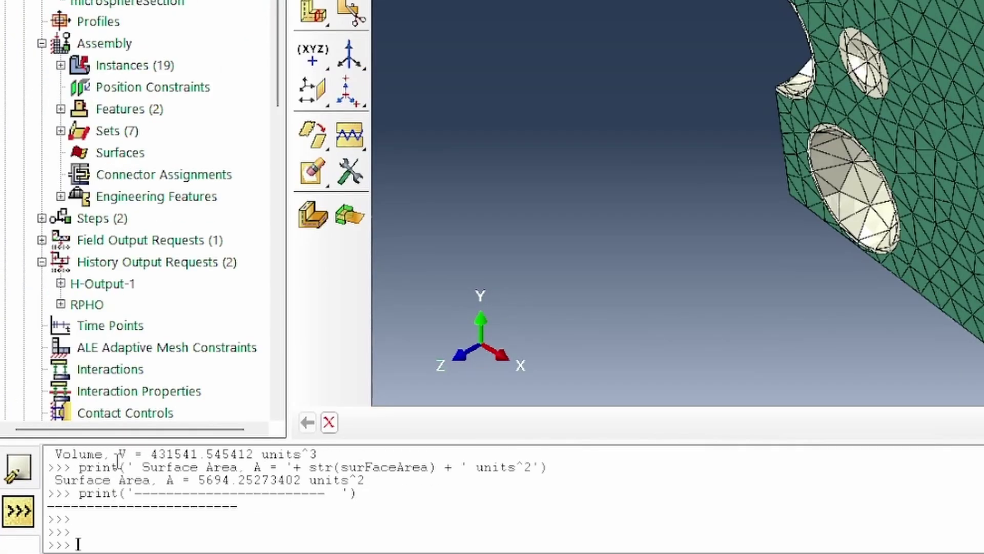
pyautogui.moveTo(198, 481); pyautogui.dragTo(307, 482)
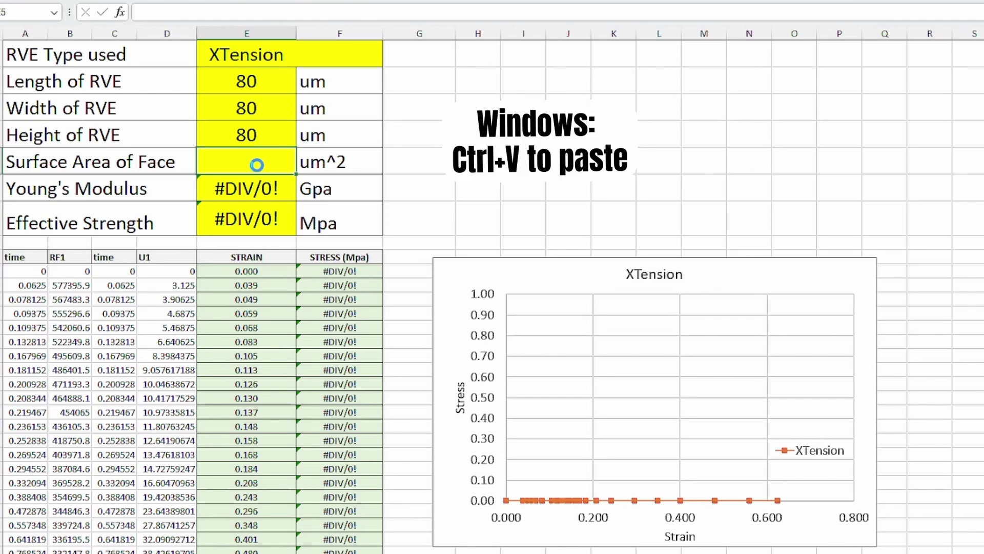
# Step: Paste surface area 5694.253 into E5 and review the F10 stress, E6 modulus and E7 strength formulas
pyautogui.write('5694.25273402')
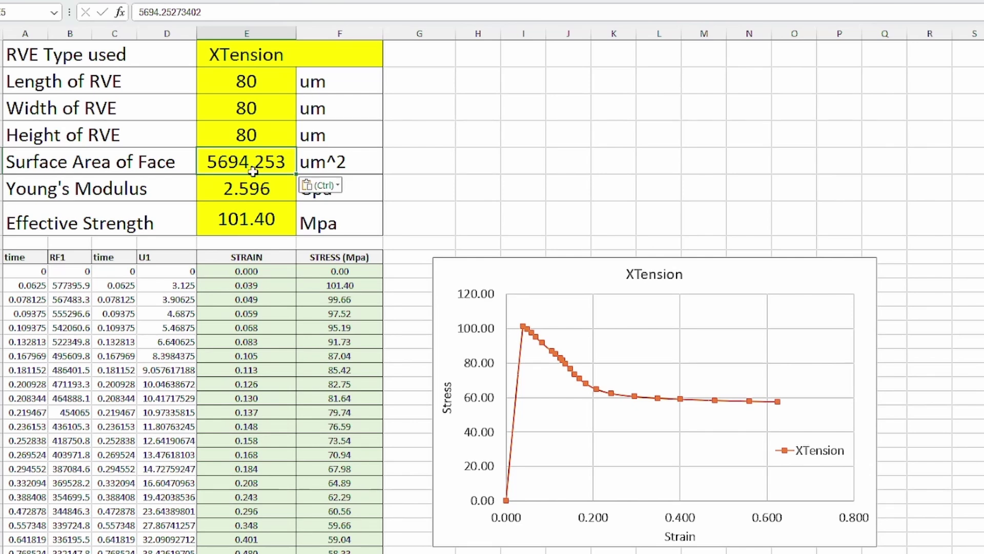
pyautogui.click(348, 274)
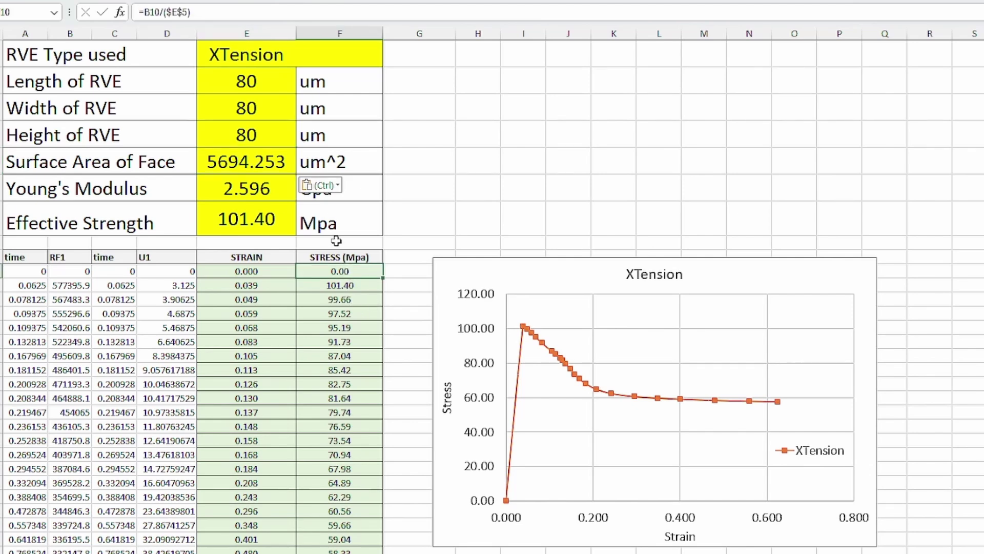
pyautogui.click(161, 10)
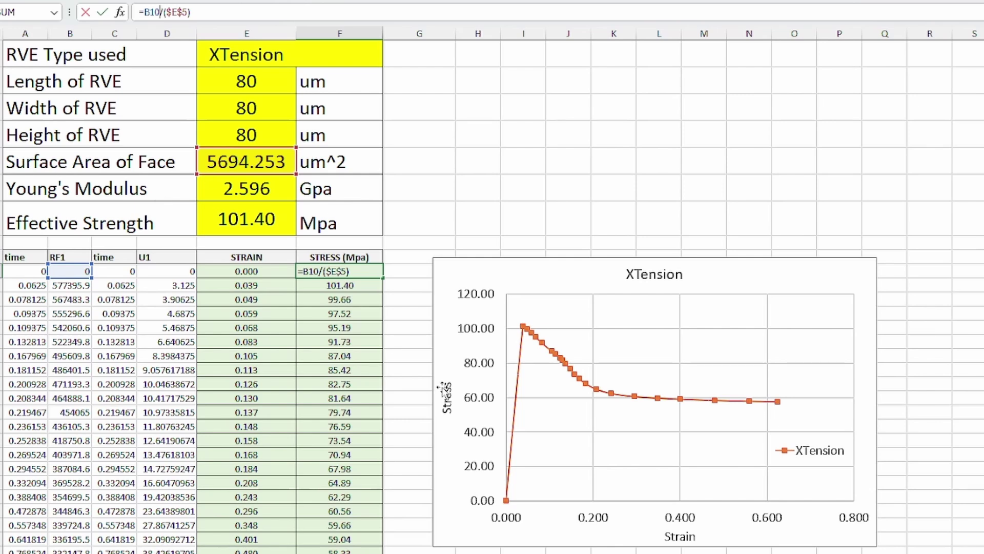
pyautogui.press('Return')
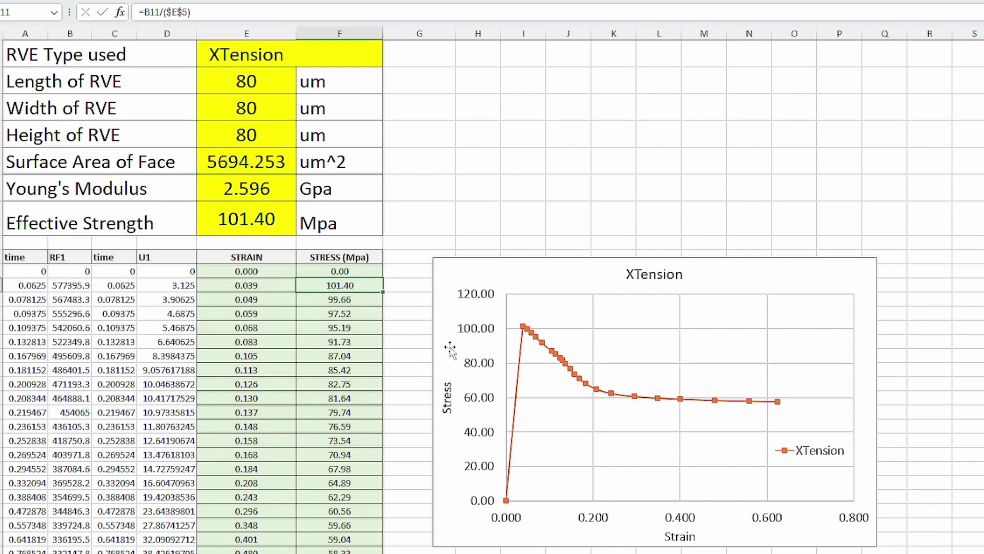
pyautogui.click(242, 188)
pyautogui.doubleClick(242, 188)
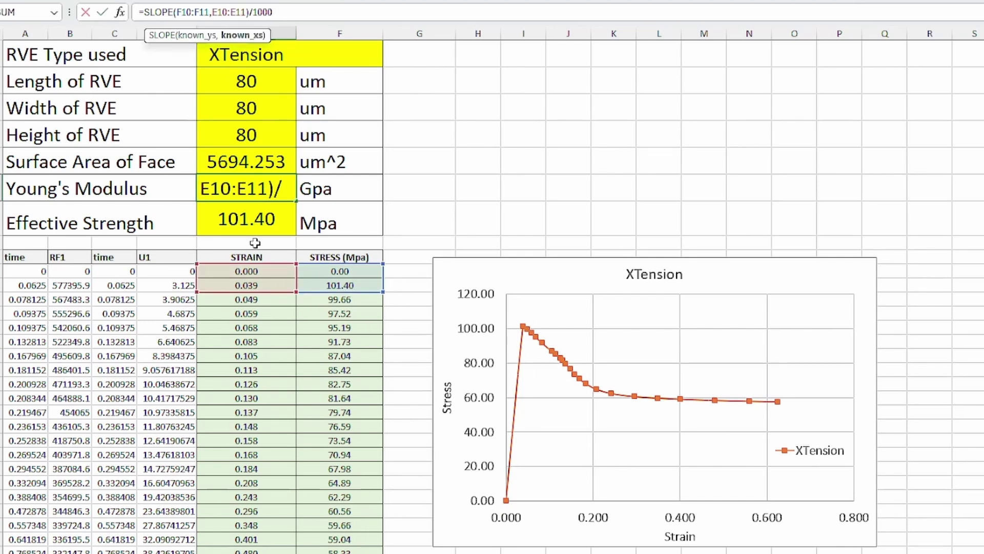
pyautogui.press('Return')
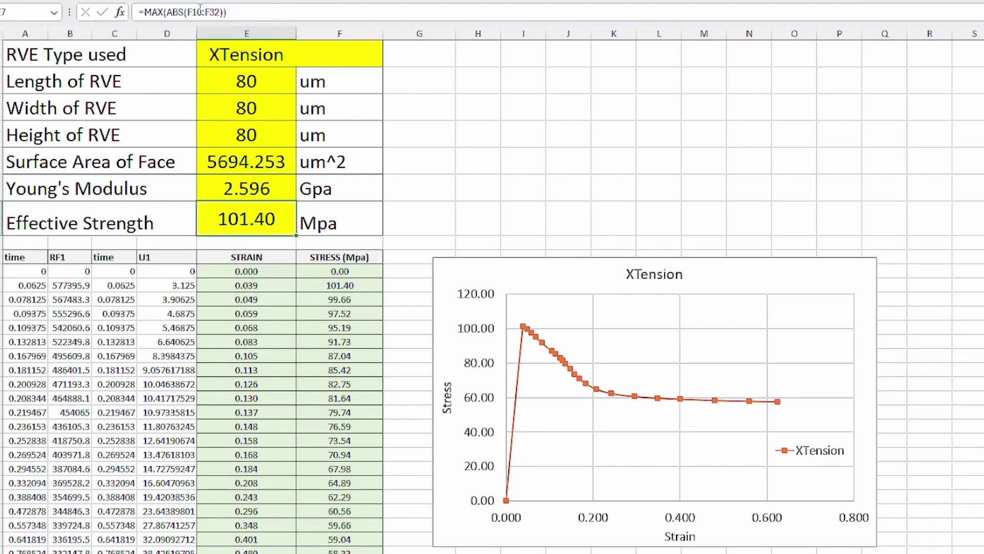
pyautogui.click(200, 10)
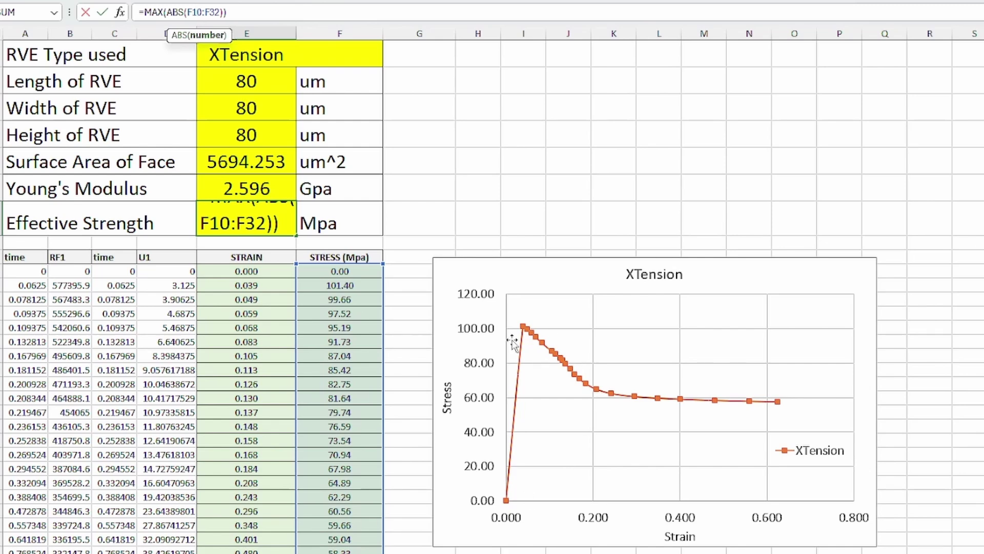
pyautogui.click(446, 198)
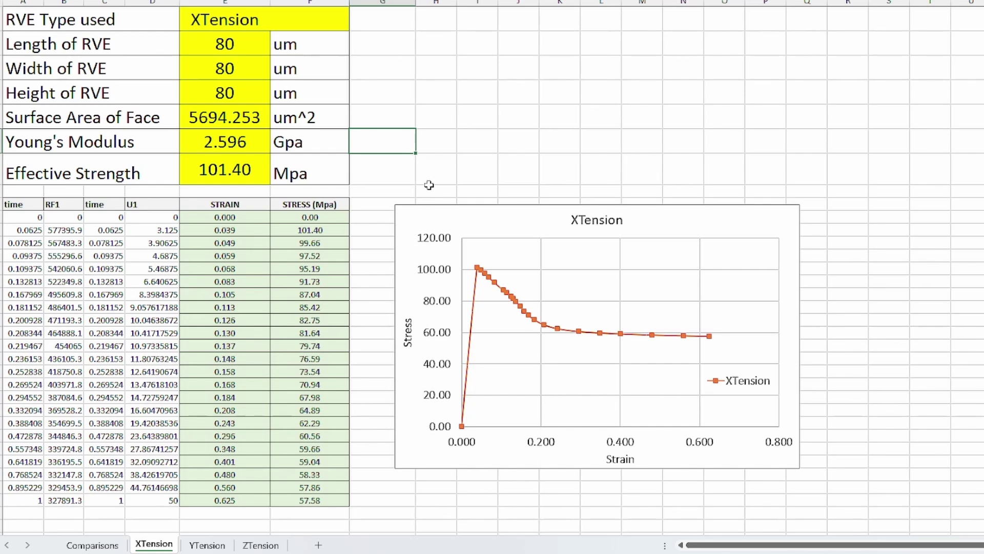
# Step: Switch through the YTension sheet to the ZTension sheet's data table and stress-strain chart
pyautogui.click(207, 545)
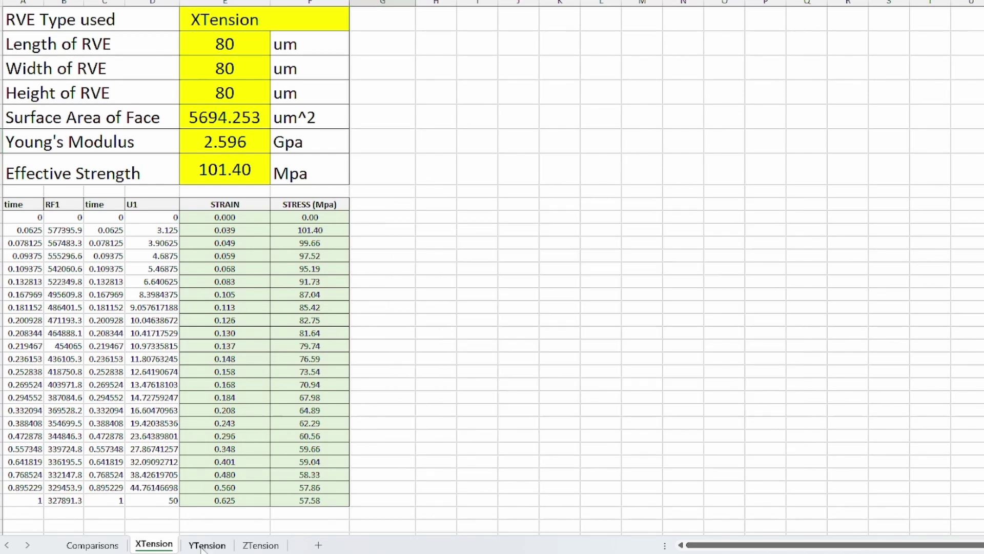
pyautogui.click(261, 546)
pyautogui.click(261, 547)
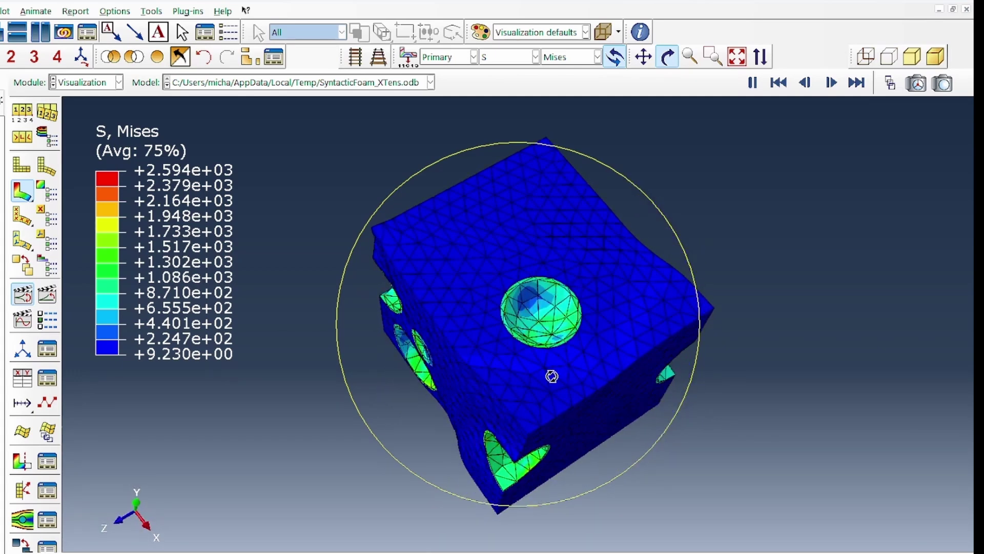
# Step: Rotate the X-tension Mises contour plot to view the stress around holes on another face
pyautogui.moveTo(540, 315); pyautogui.dragTo(496, 317)
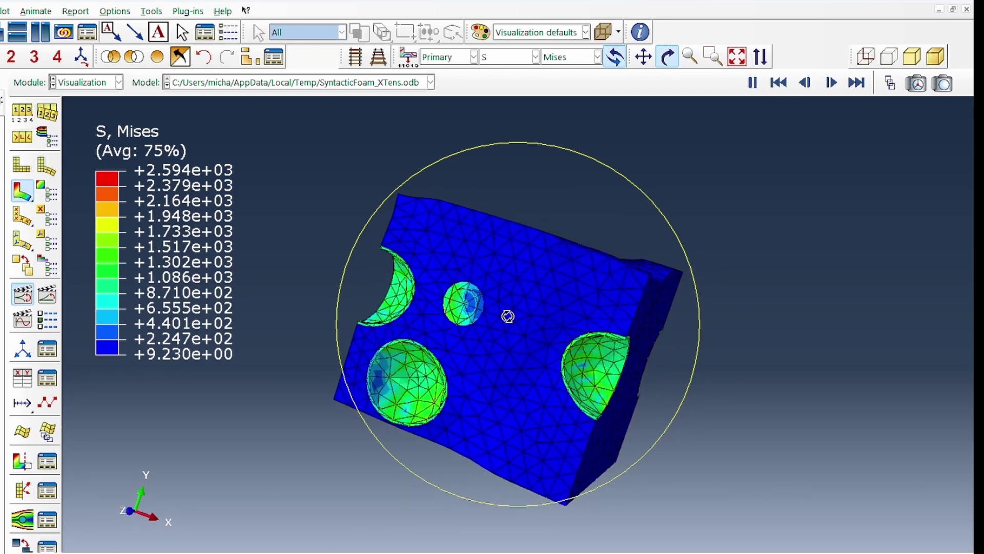